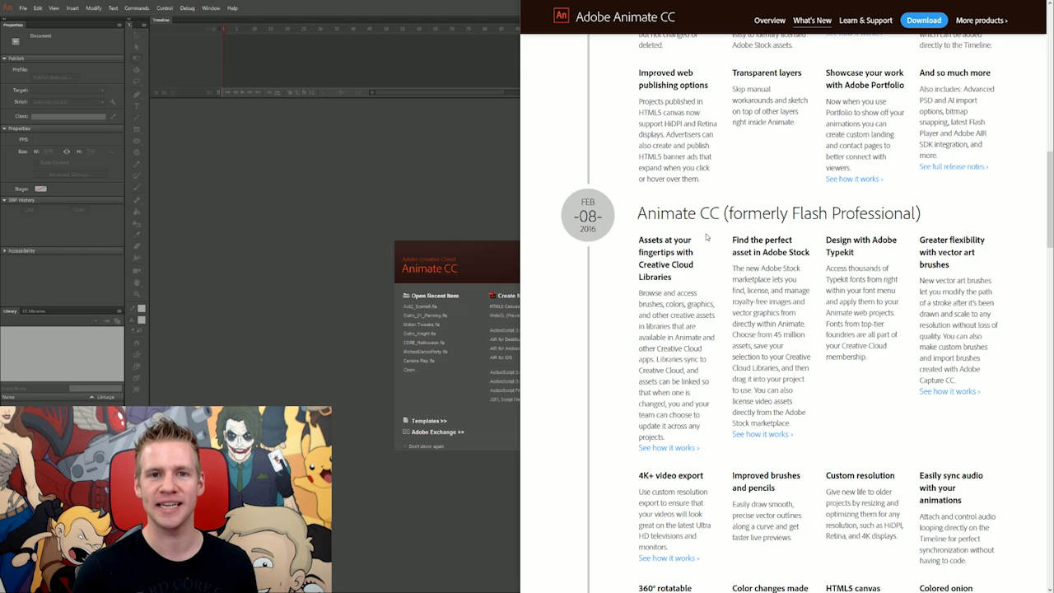
# Review the February and June 2016 Animate CC release notes, including the graphic symbol thumbnails entry.
pyautogui.scroll(-2, 705, 237)
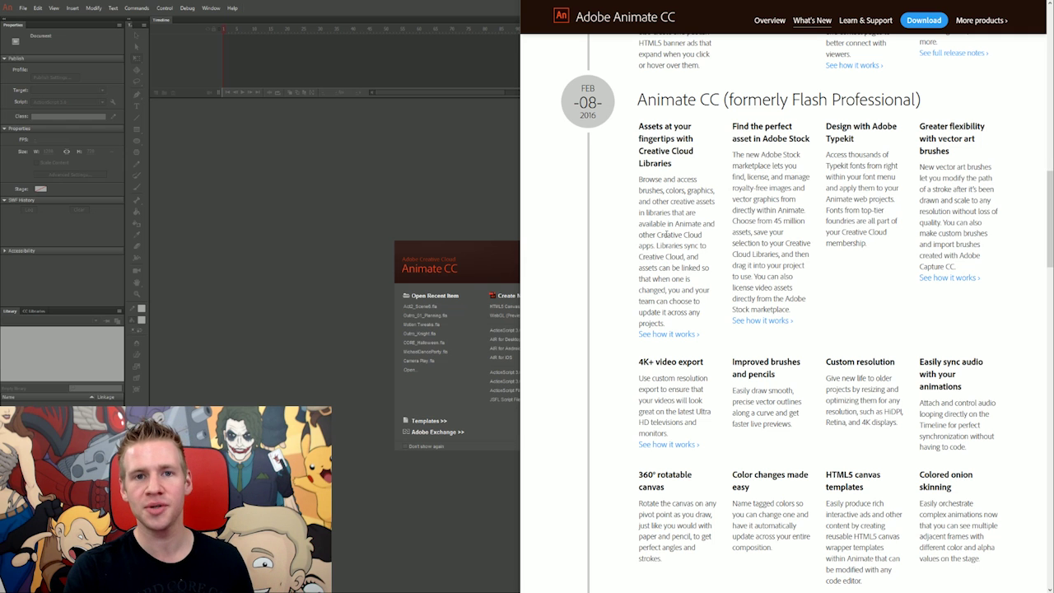
pyautogui.scroll(1, 691, 247)
pyautogui.scroll(-1, 813, 299)
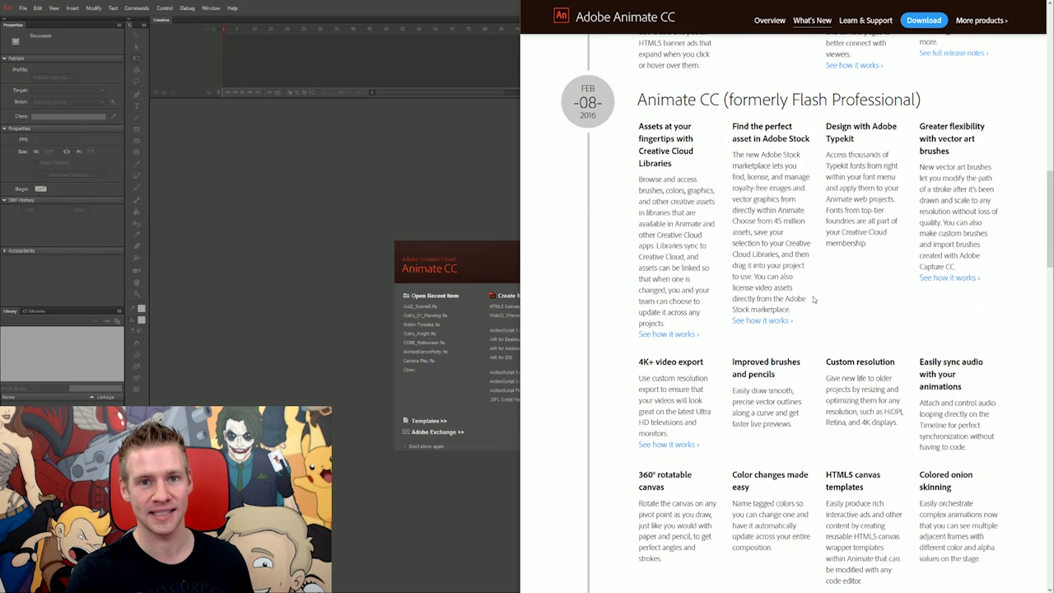
pyautogui.scroll(-1, 873, 311)
pyautogui.scroll(1, 876, 329)
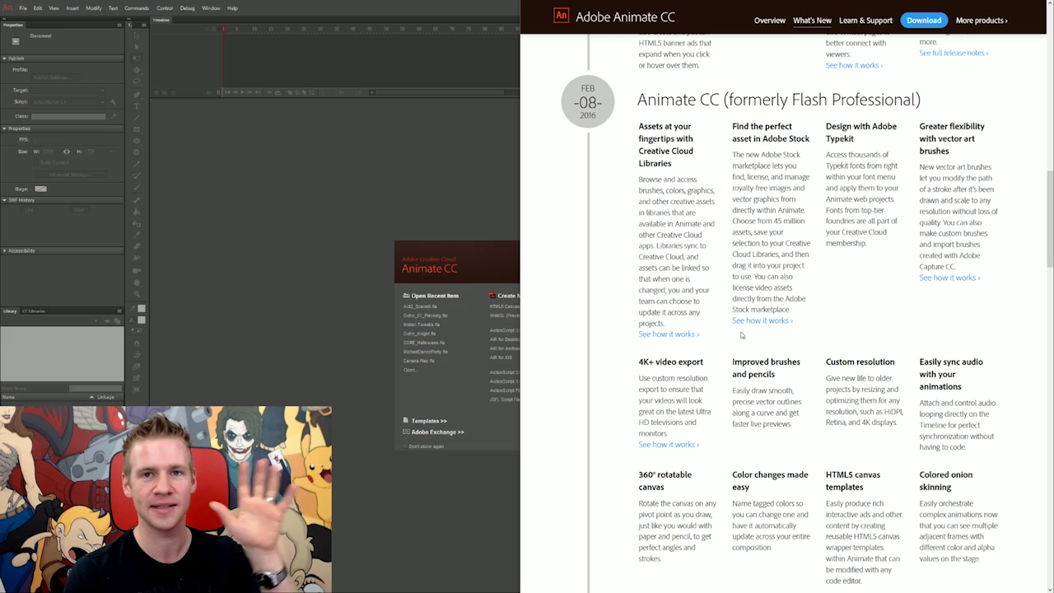
pyautogui.scroll(3, 576, 184)
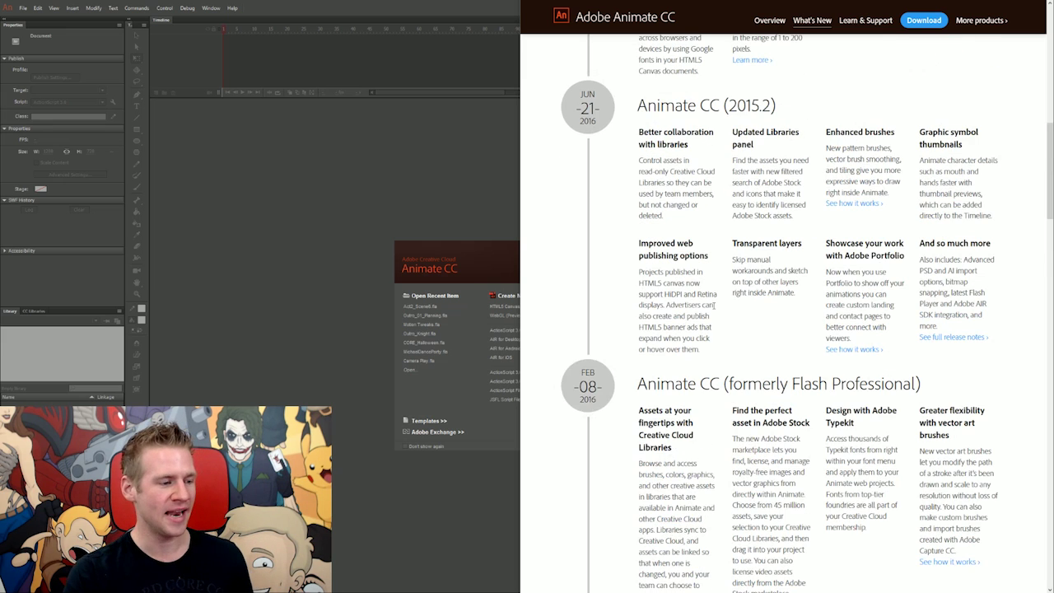
pyautogui.scroll(1, 798, 253)
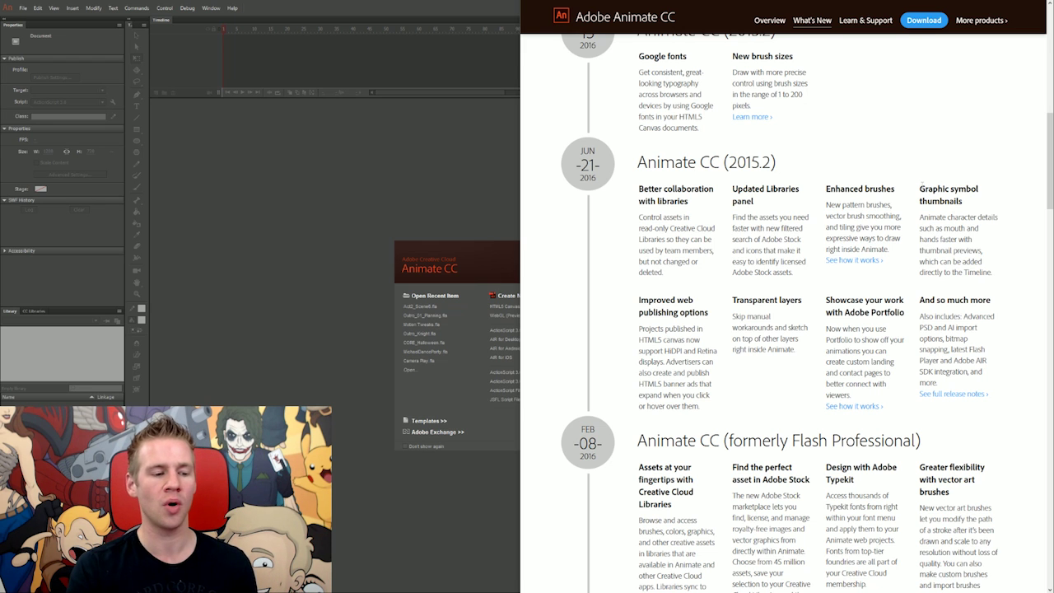
pyautogui.moveTo(920, 183); pyautogui.dragTo(979, 205)
pyautogui.click(967, 213)
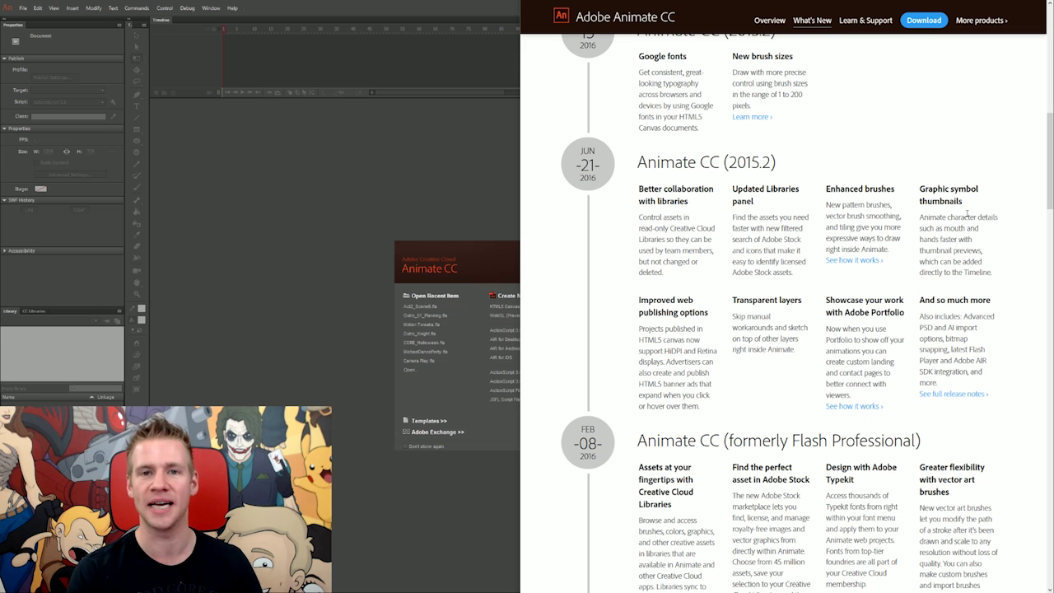
# Review the Animate CC (2017) release notes, highlighting the entry on collaboration with CC Libraries.
pyautogui.scroll(3, 834, 296)
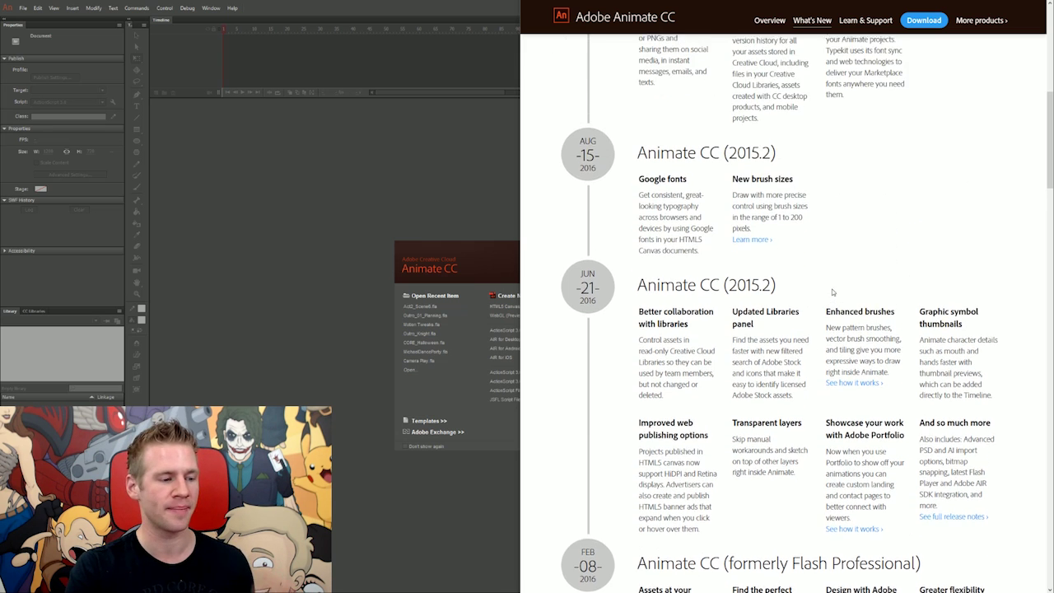
pyautogui.scroll(5, 853, 349)
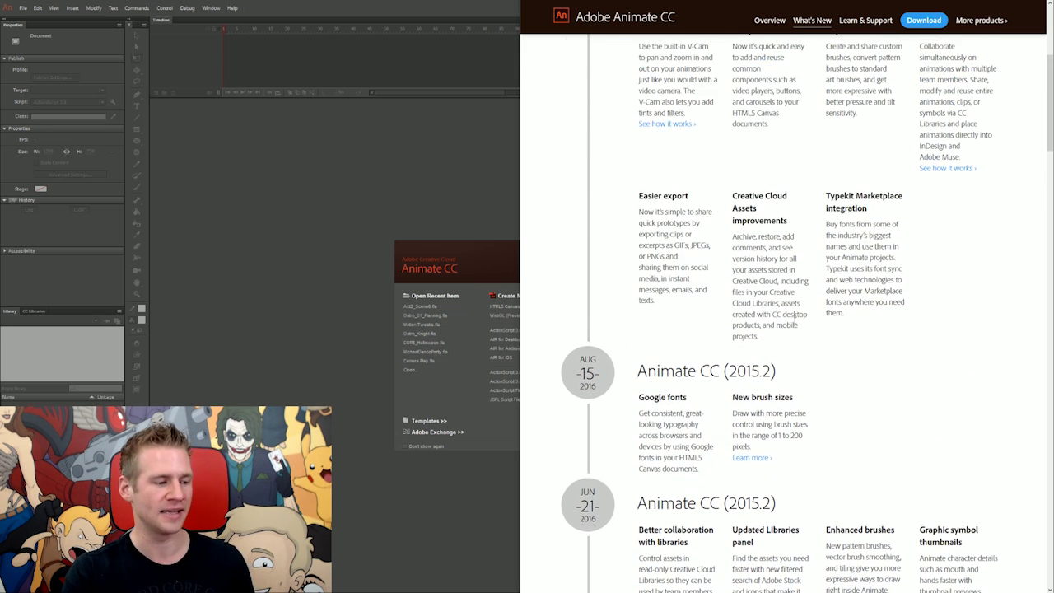
pyautogui.scroll(1, 834, 320)
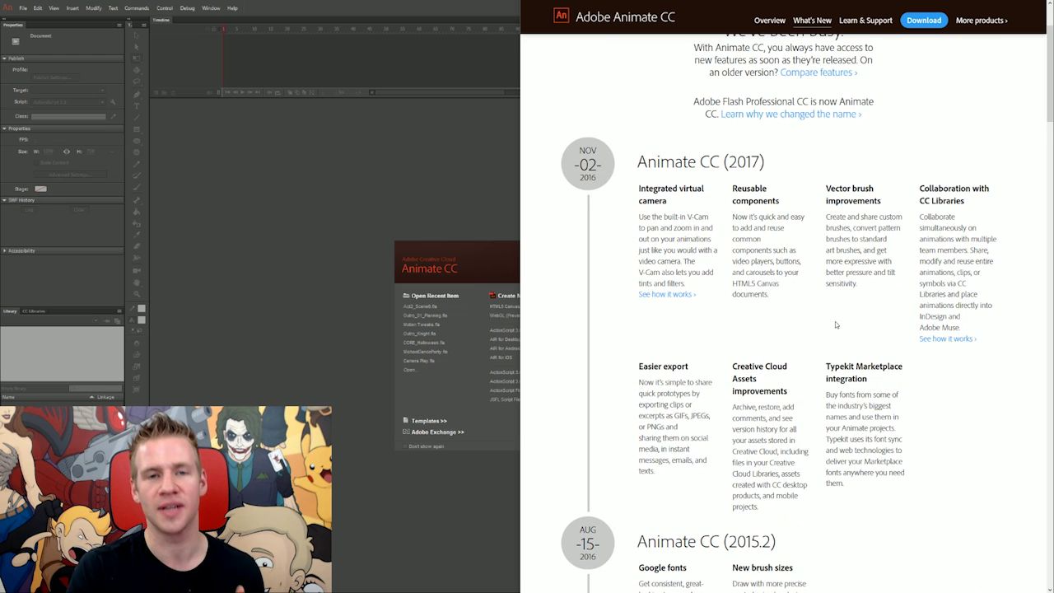
pyautogui.scroll(-1, 835, 324)
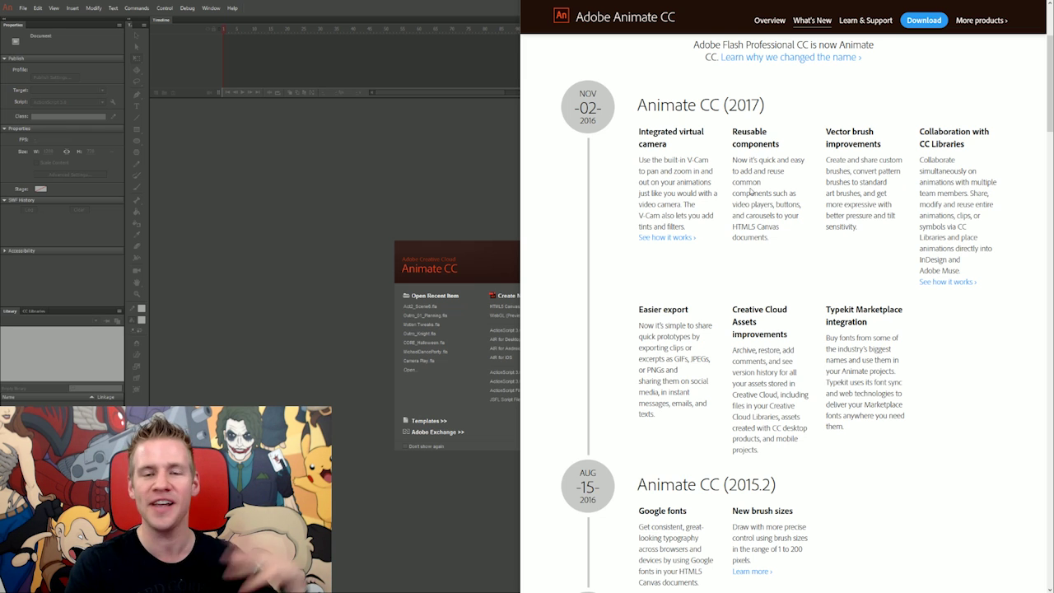
pyautogui.moveTo(919, 132); pyautogui.dragTo(969, 274)
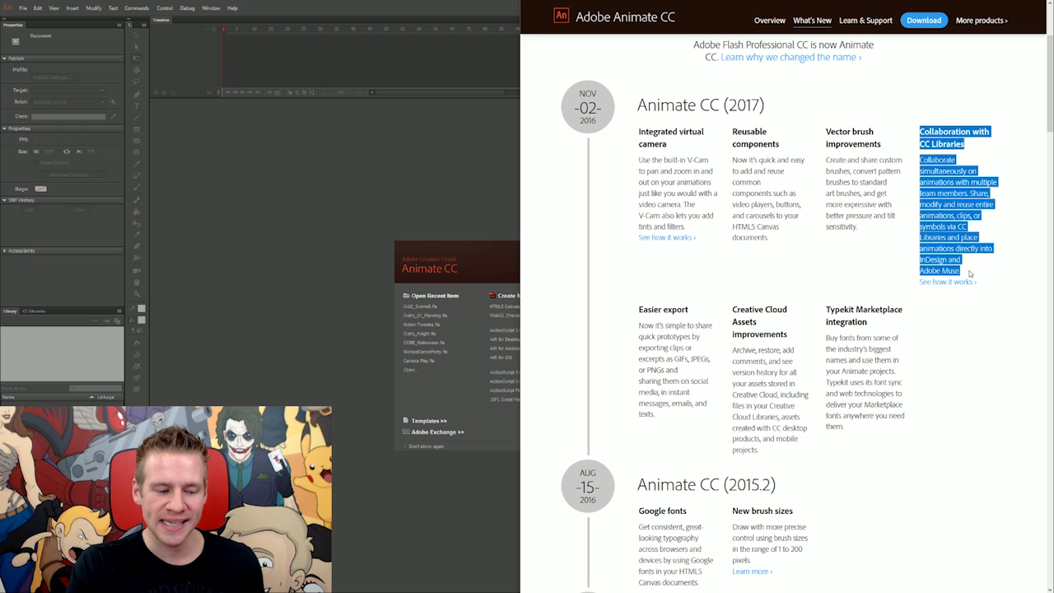
pyautogui.click(967, 272)
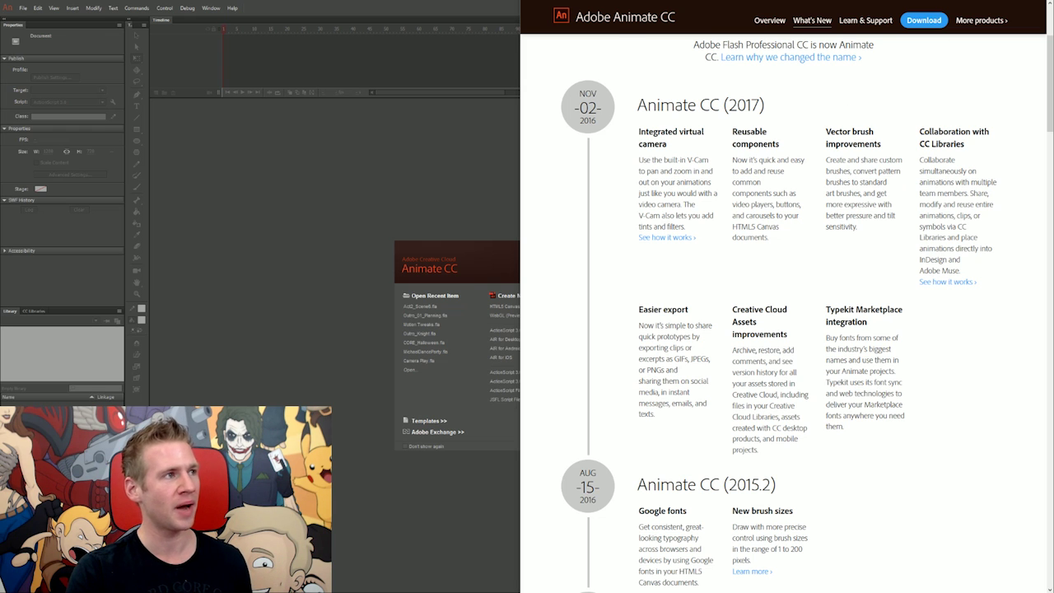
# Skim the New features summary page from virtual camera support through to publishing layers as SWF archive.
pyautogui.scroll(-1, 795, 311)
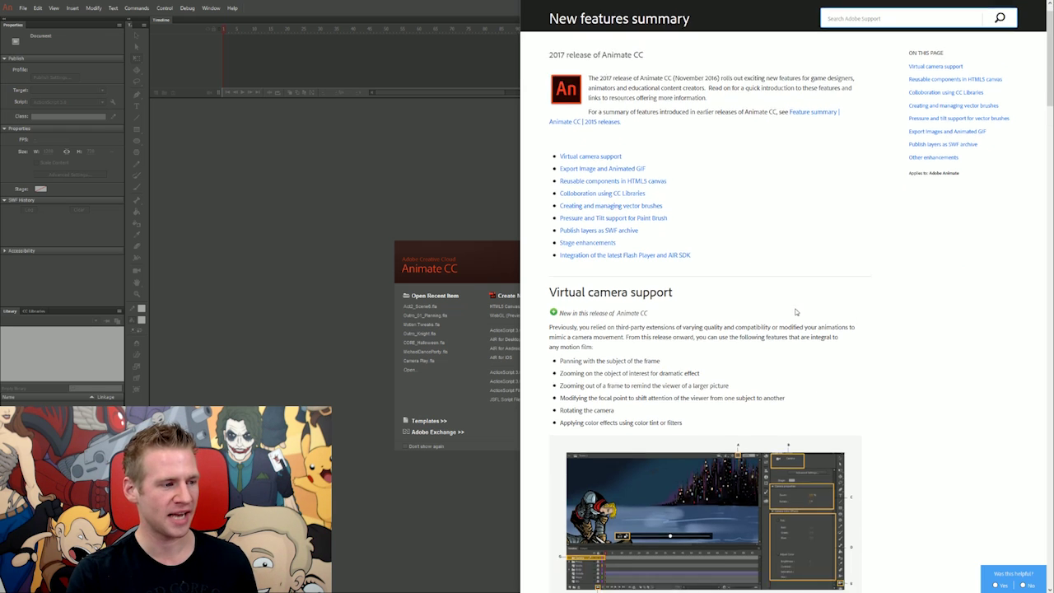
pyautogui.scroll(-10, 795, 311)
pyautogui.scroll(-7, 850, 333)
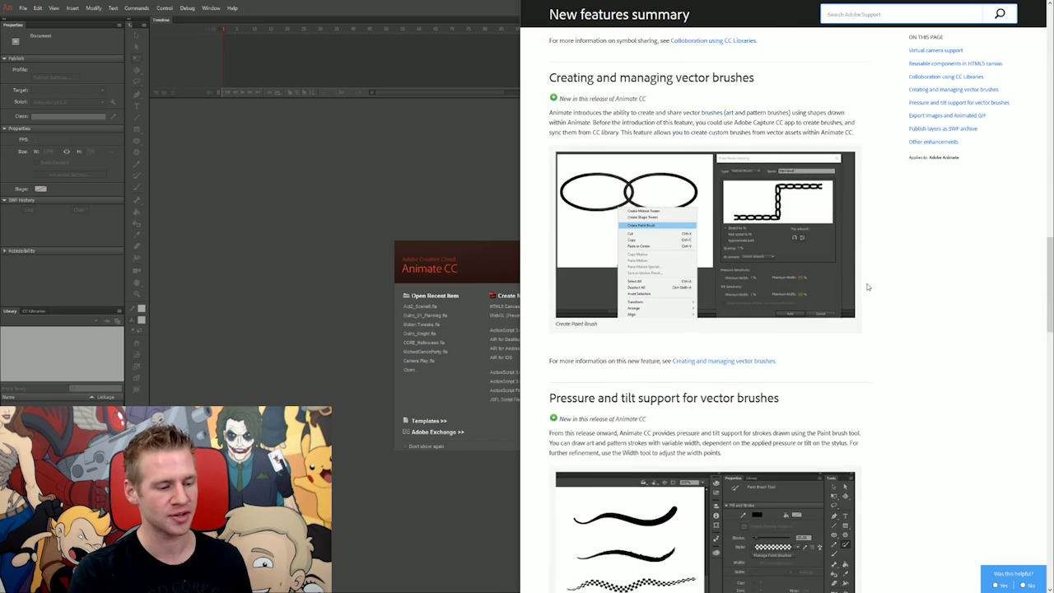
pyautogui.scroll(-8, 867, 286)
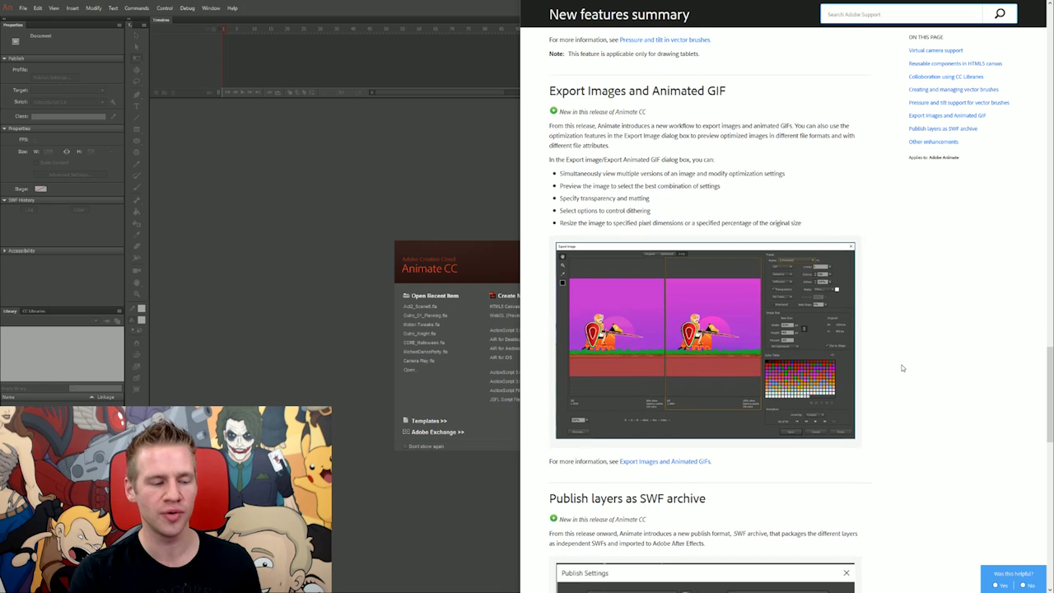
pyautogui.scroll(-1, 905, 424)
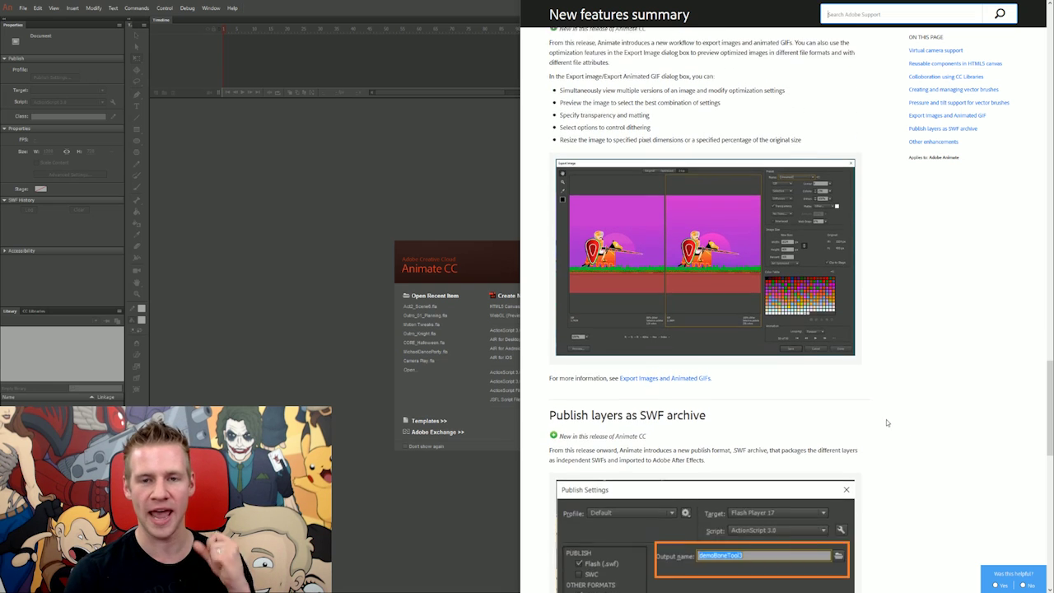
pyautogui.scroll(-2, 889, 416)
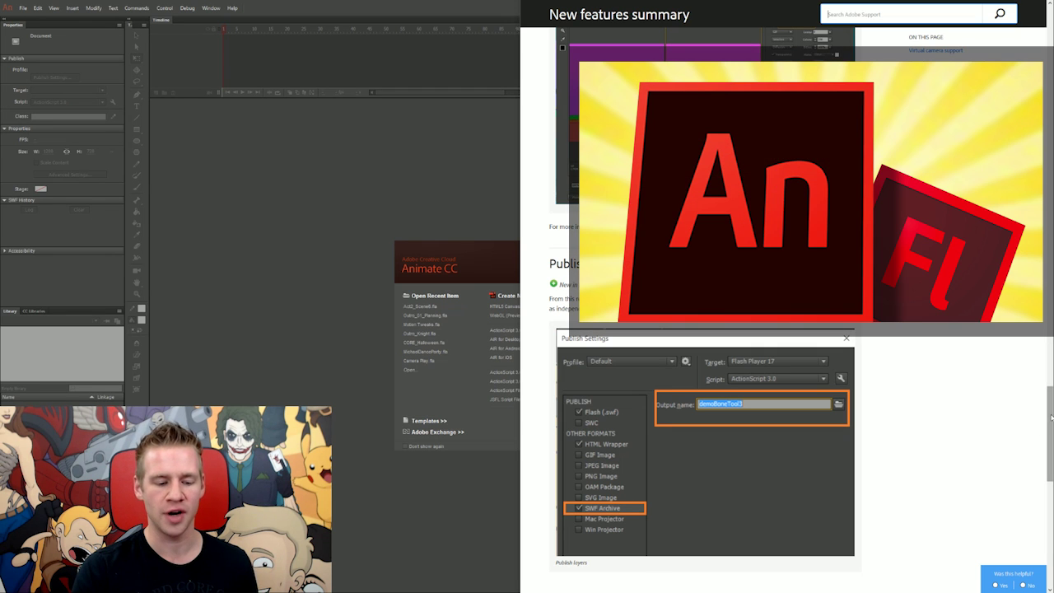
pyautogui.moveTo(1051, 418); pyautogui.dragTo(1029, 48)
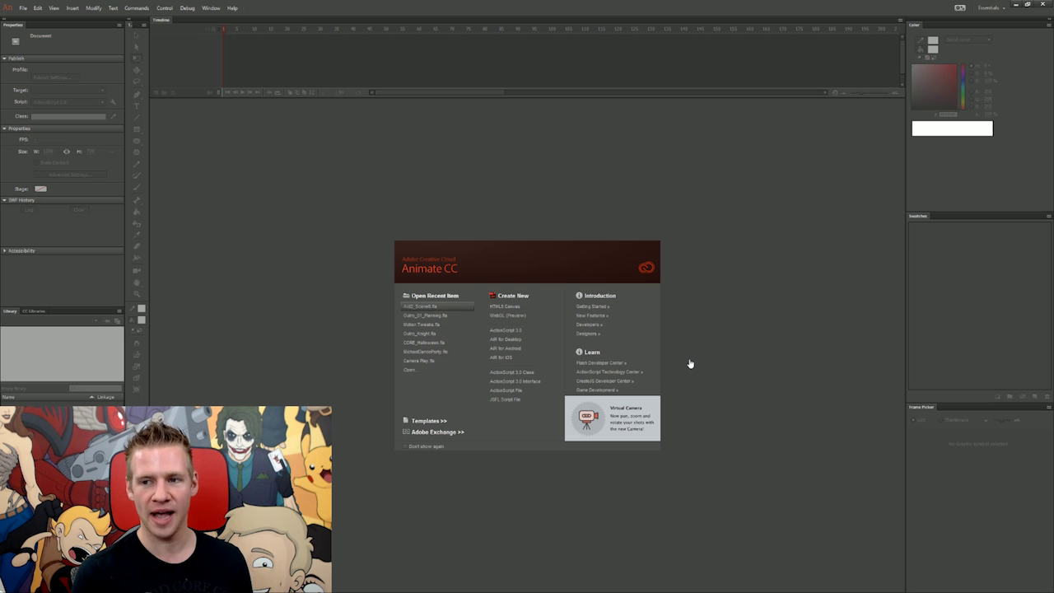
# Switch to Adobe Animate and open the recent file Act2_Scene6.fla.
pyautogui.click(460, 305)
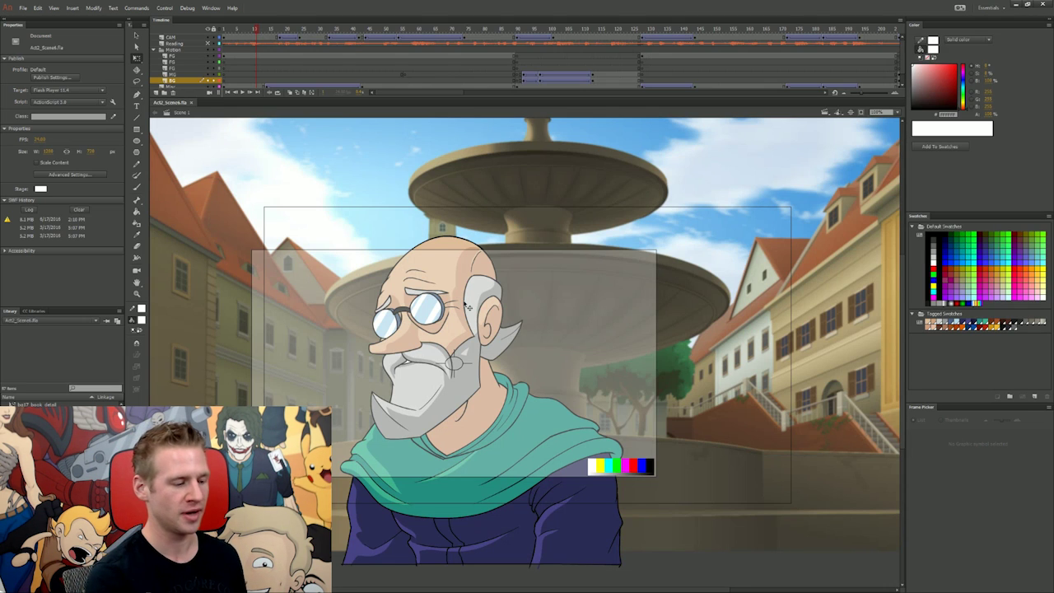
# Try moving the virtual camera frame up and across the scene, and undo the move.
pyautogui.moveTo(648, 301); pyautogui.dragTo(724, 261)
pyautogui.moveTo(733, 309); pyautogui.dragTo(734, 247)
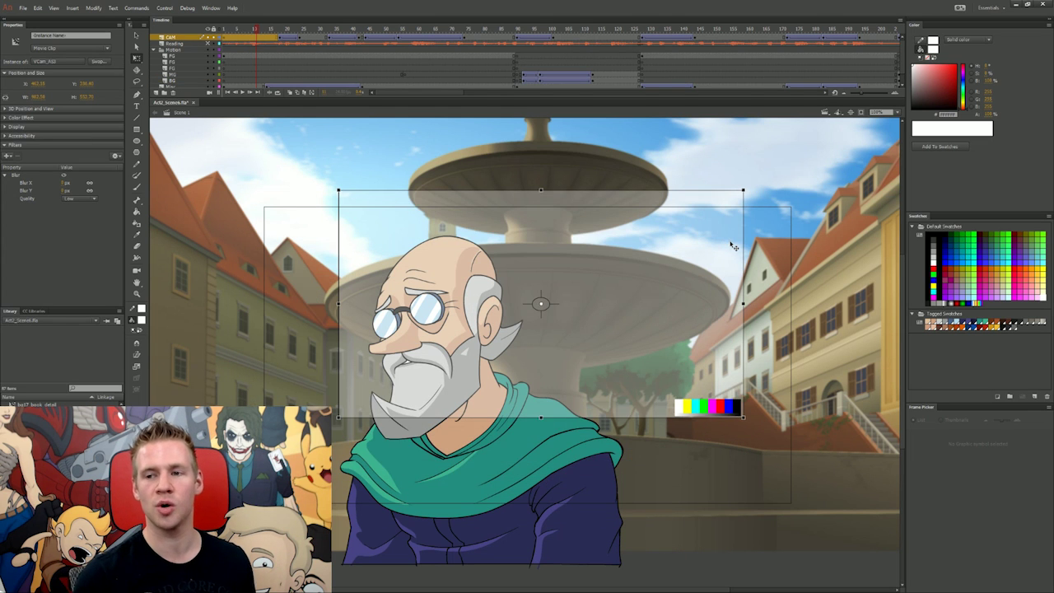
pyautogui.hotkey('ctrl', 'z')
pyautogui.hotkey('ctrl', 'shift', 'a')
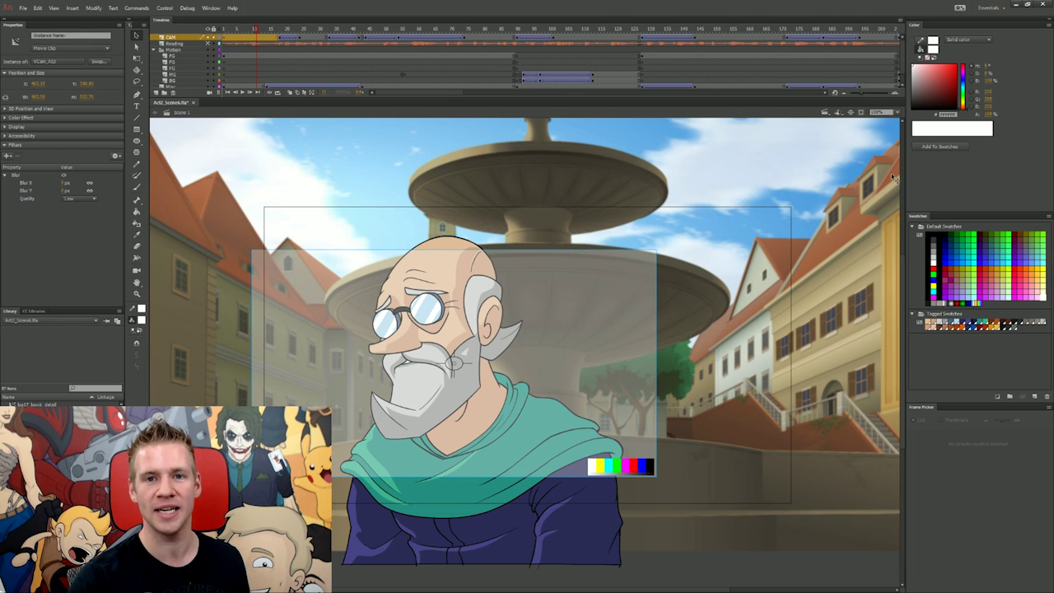
# Inspect the ActionScript on the actions layer inside the virtual camera symbol, and return to Scene 1.
pyautogui.click(240, 30)
pyautogui.doubleClick(541, 326)
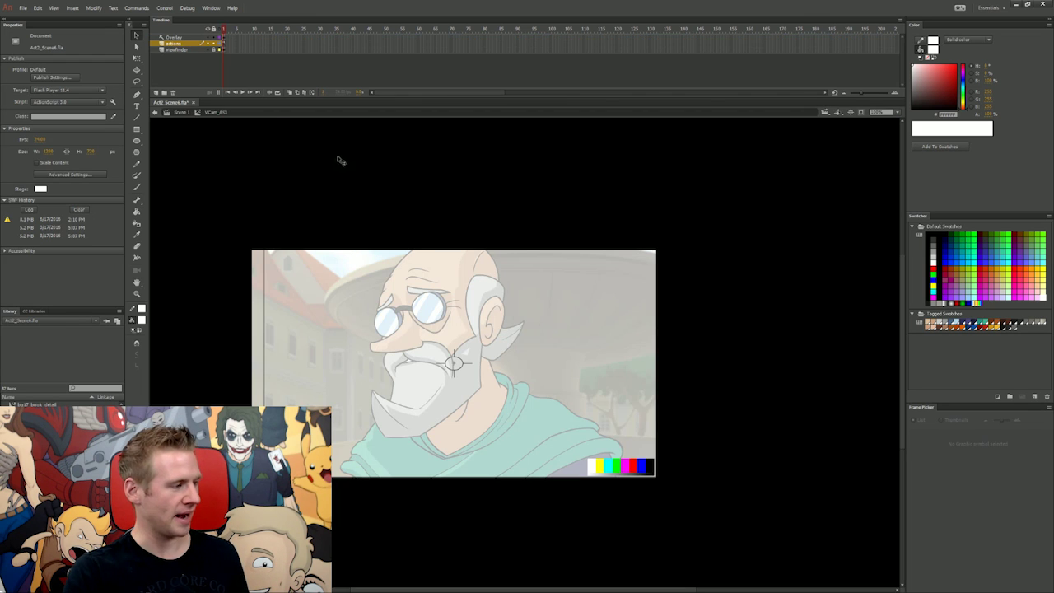
pyautogui.click(225, 44)
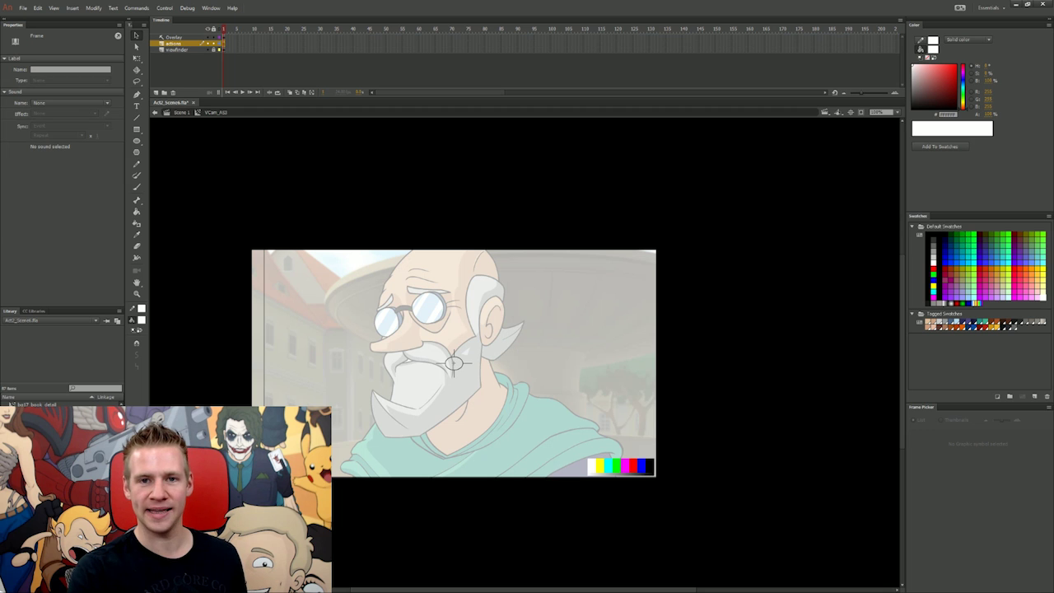
pyautogui.press('F9')
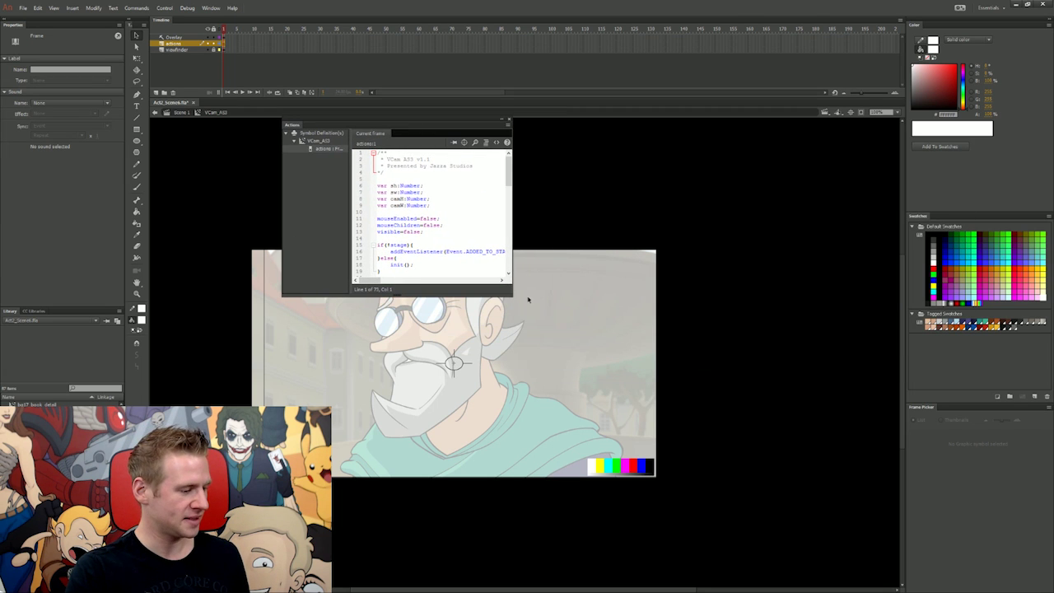
pyautogui.moveTo(510, 293); pyautogui.dragTo(834, 478)
pyautogui.moveTo(832, 172); pyautogui.dragTo(835, 138)
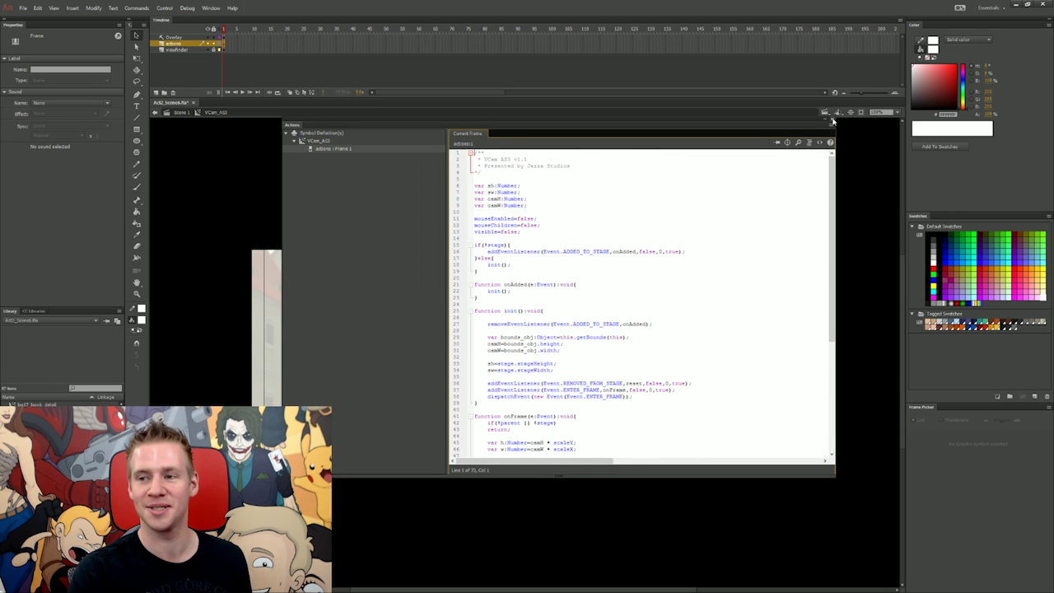
pyautogui.click(831, 123)
pyautogui.click(156, 114)
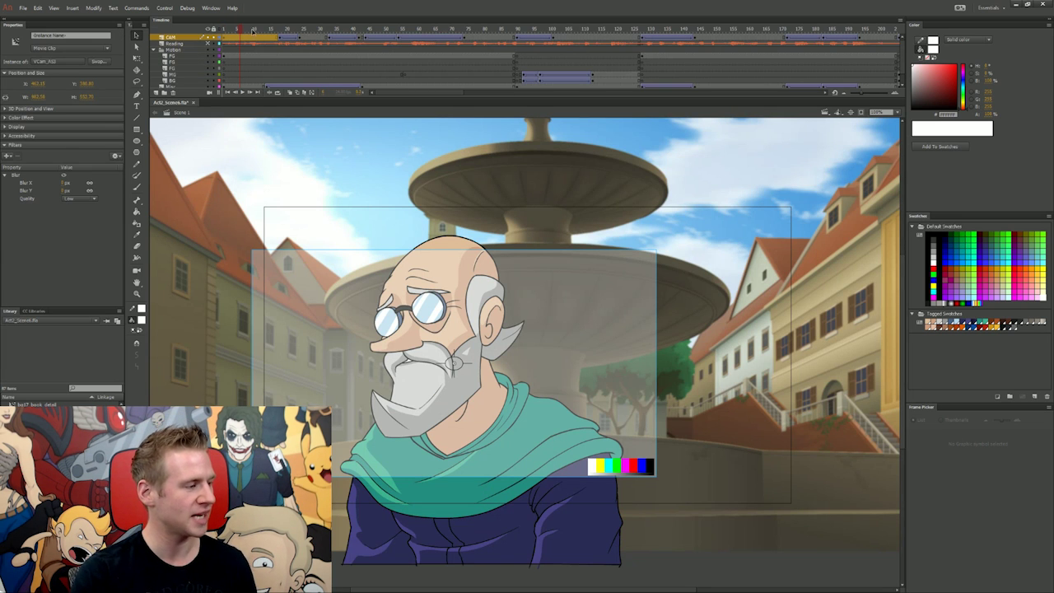
# Play the scene on the timeline, test the movie in a preview, and return the playhead near the start.
pyautogui.press('Return')
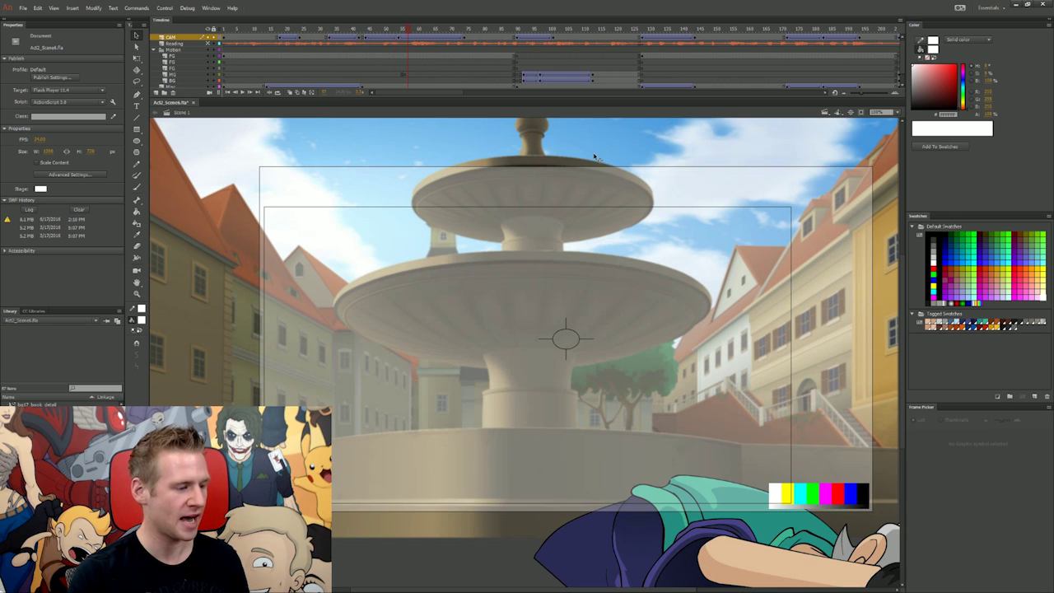
pyautogui.hotkey('ctrl', 'Return')
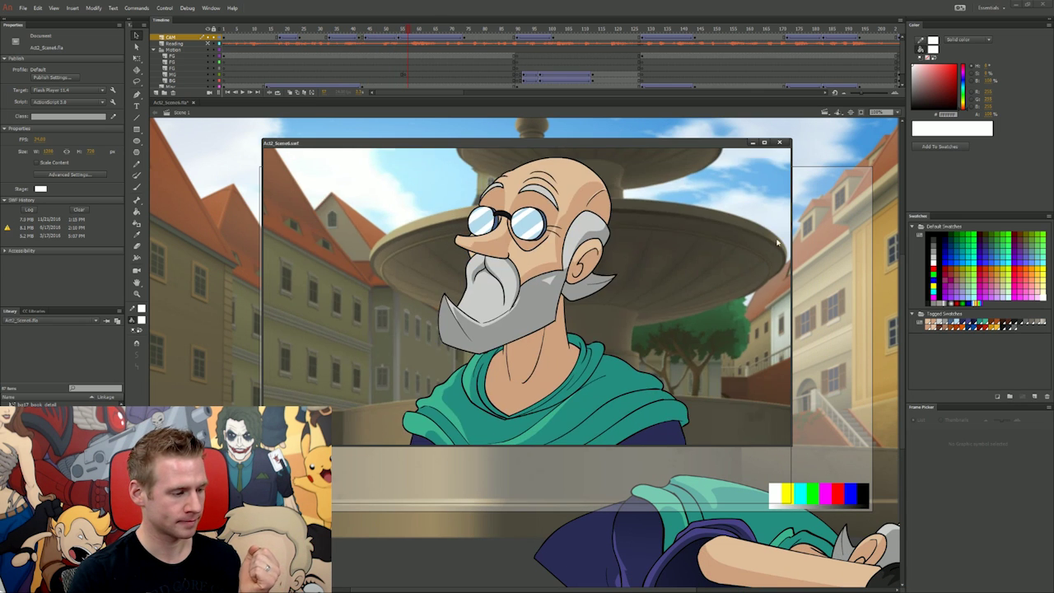
pyautogui.click(779, 142)
pyautogui.click(244, 32)
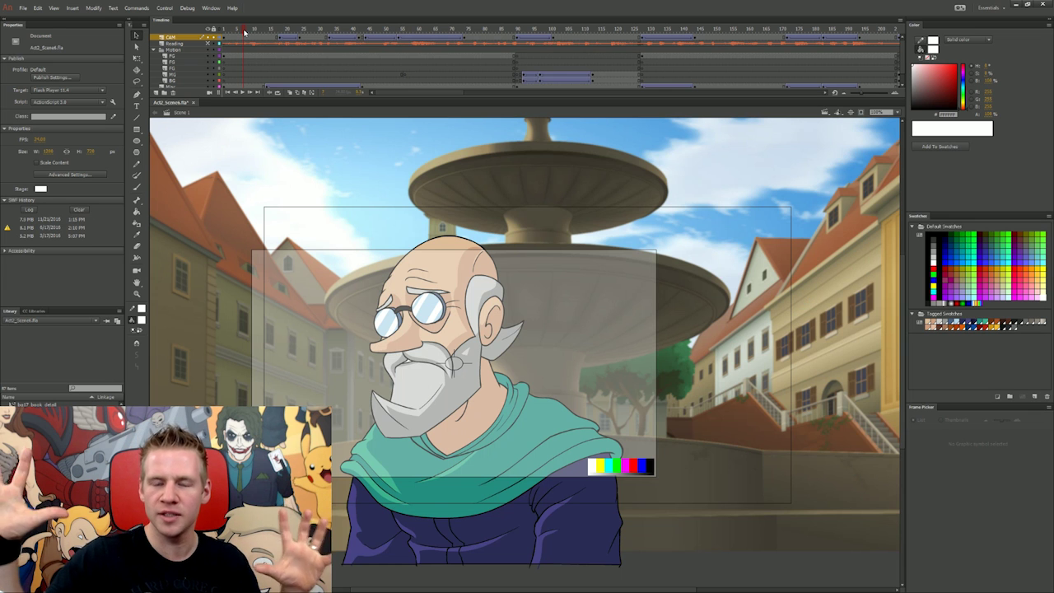
# Delete the CAM and Reading layers from the timeline.
pyautogui.click(173, 93)
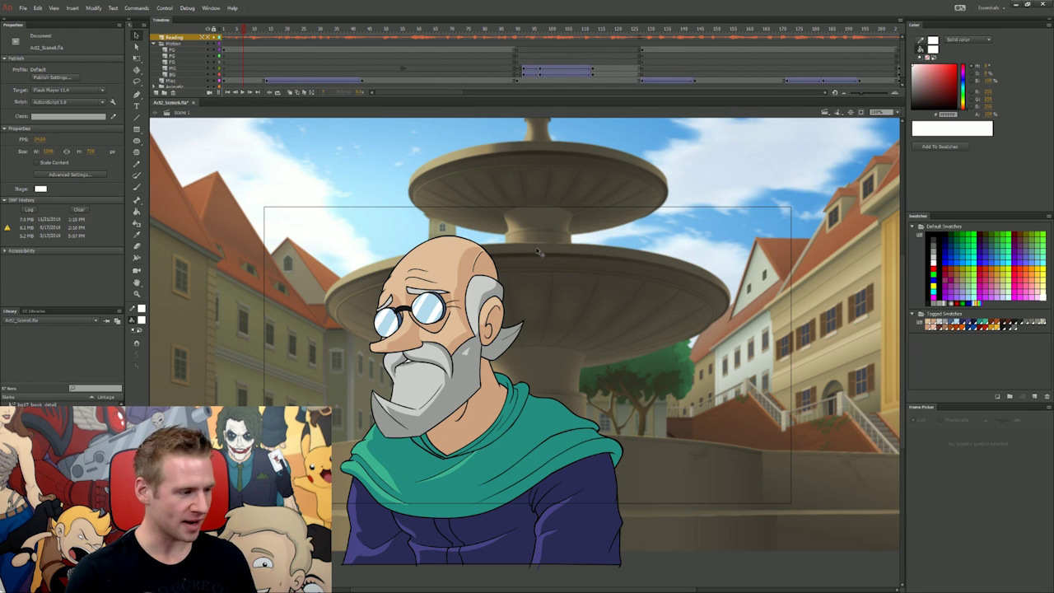
pyautogui.press('Delete')
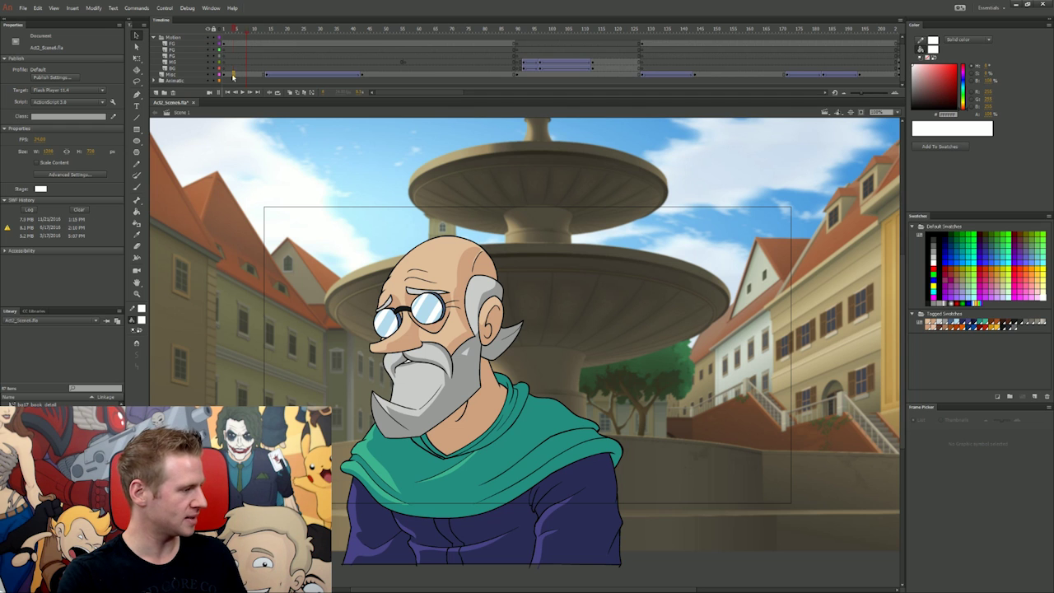
# Inspect the Blur filter on the Misc layer's background, and check the scene near frame 130 before returning near the start.
pyautogui.click(233, 75)
pyautogui.click(305, 147)
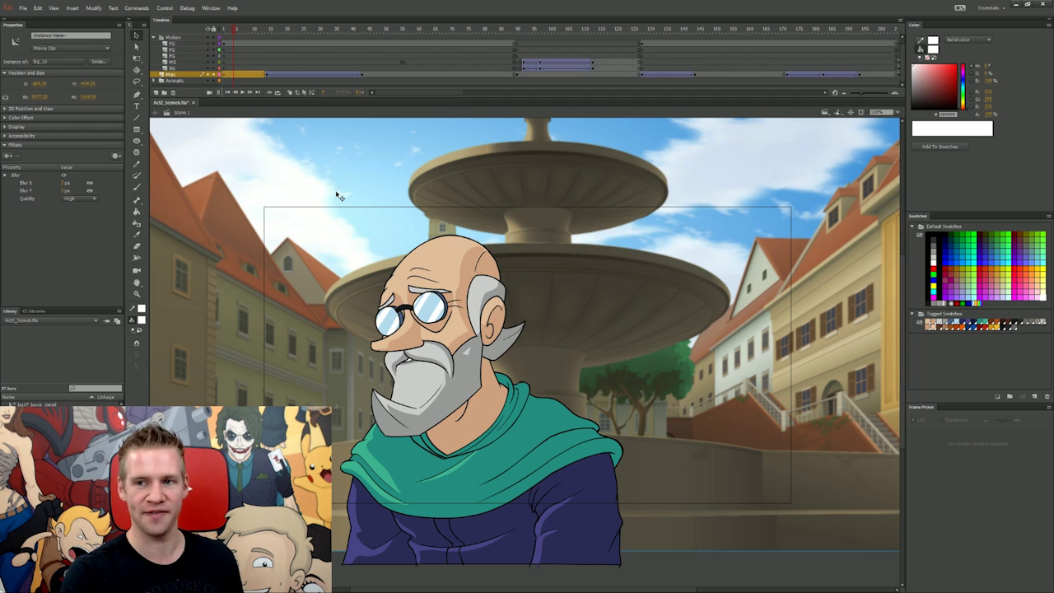
pyautogui.click(67, 182)
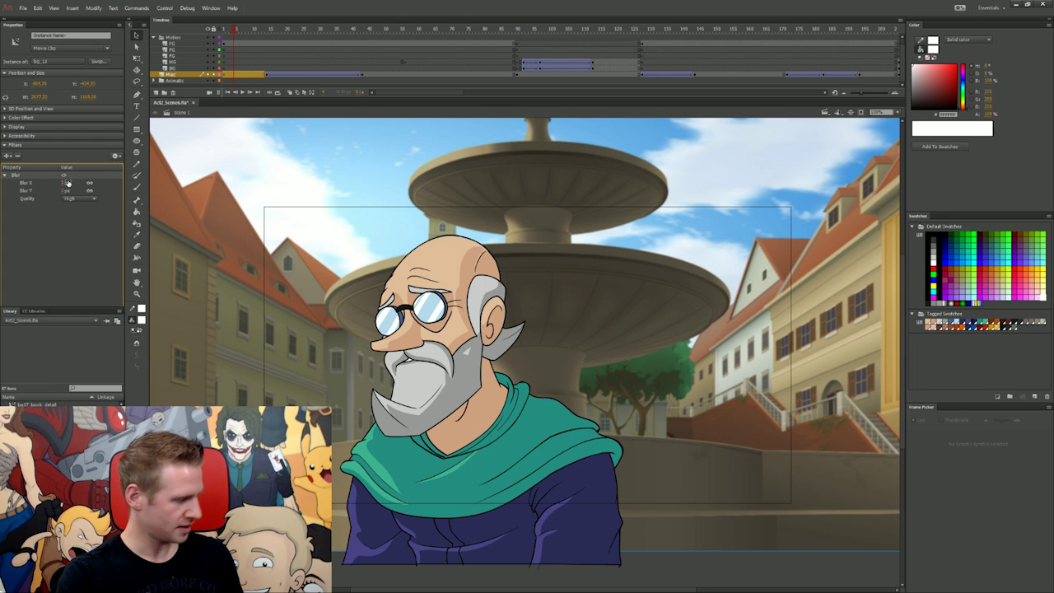
pyautogui.click(662, 337)
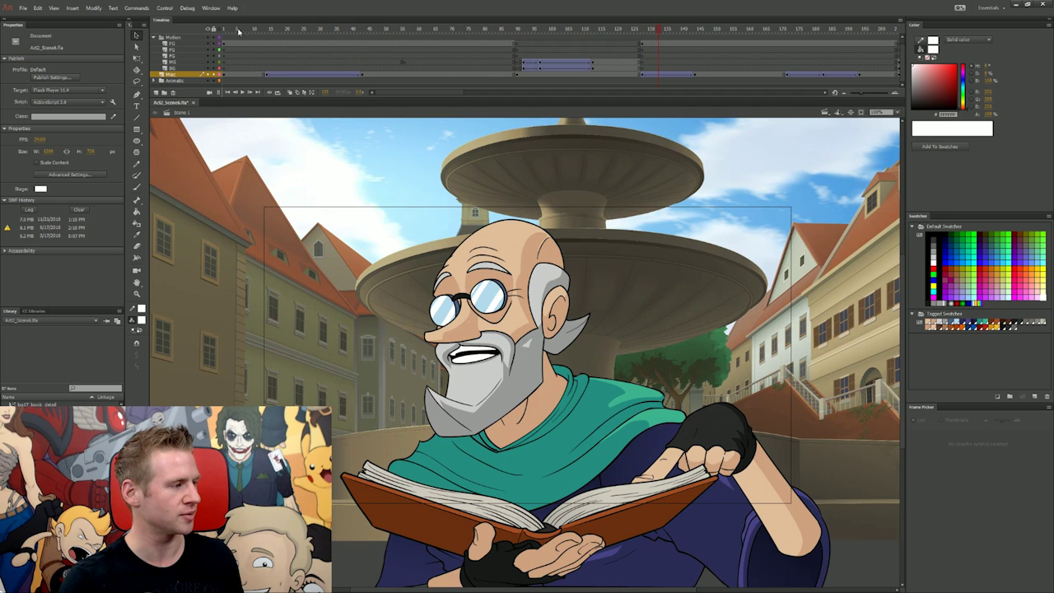
pyautogui.click(238, 30)
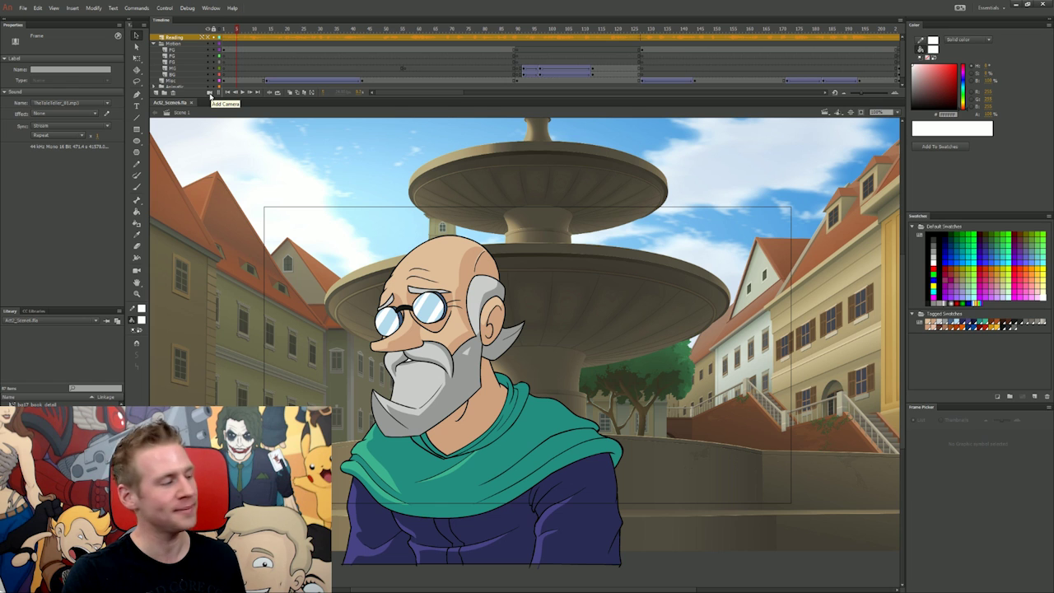
# Add a camera to the scene, play the timeline briefly, and return the playhead to about frame 4.
pyautogui.click(209, 95)
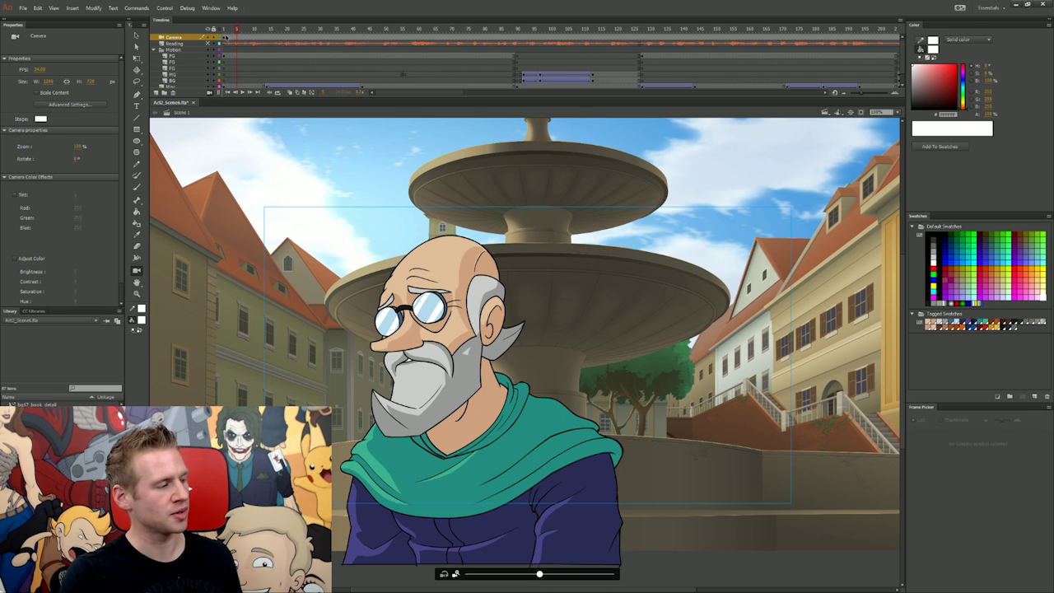
pyautogui.press('Return')
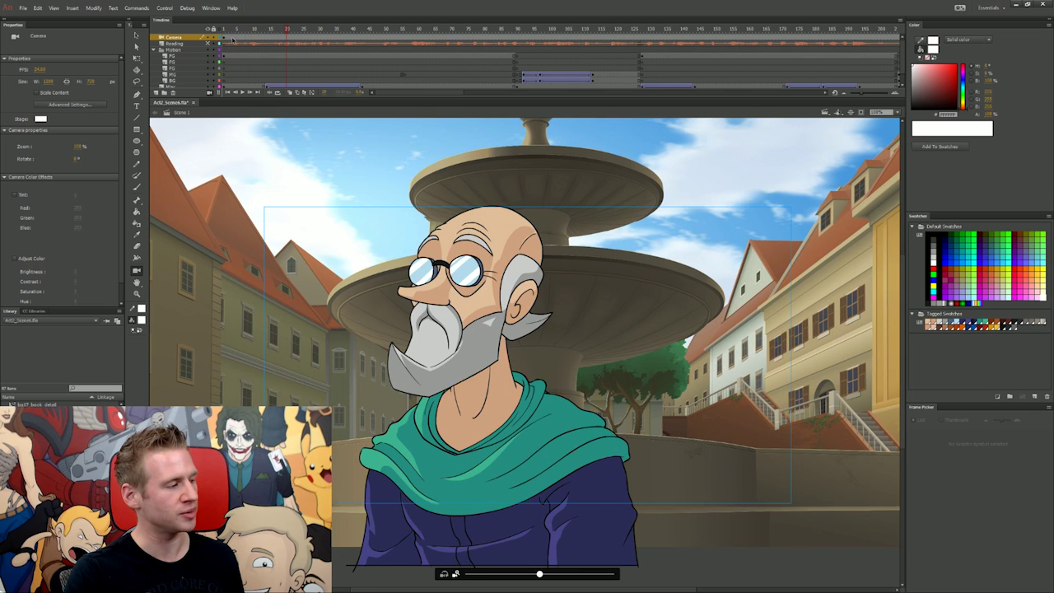
pyautogui.click(233, 38)
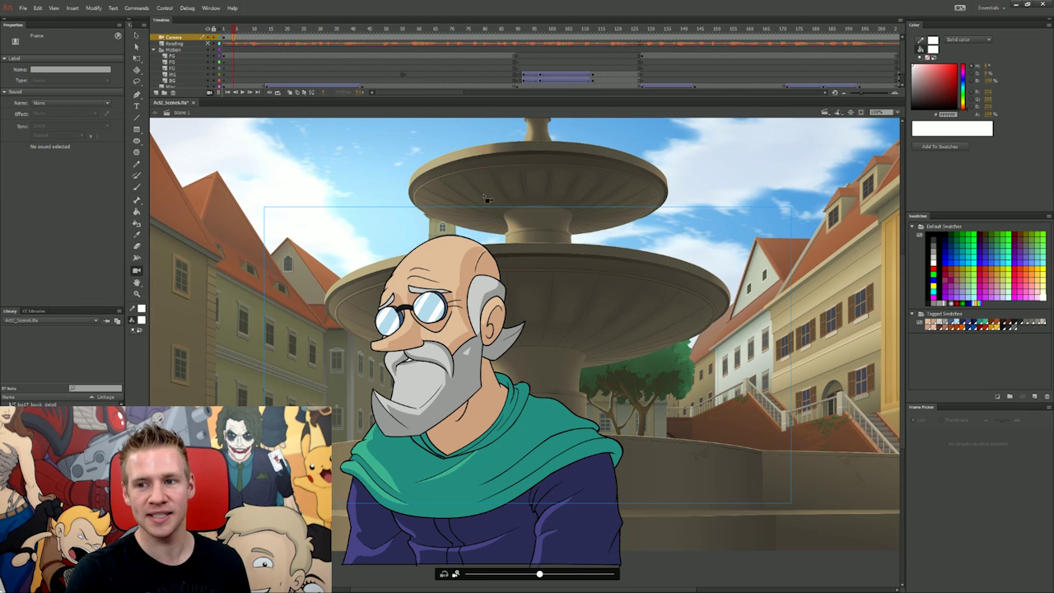
# Pan and zoom the camera in on the bearded character from frame 1, and try the camera's rotation control.
pyautogui.moveTo(461, 269); pyautogui.dragTo(449, 351)
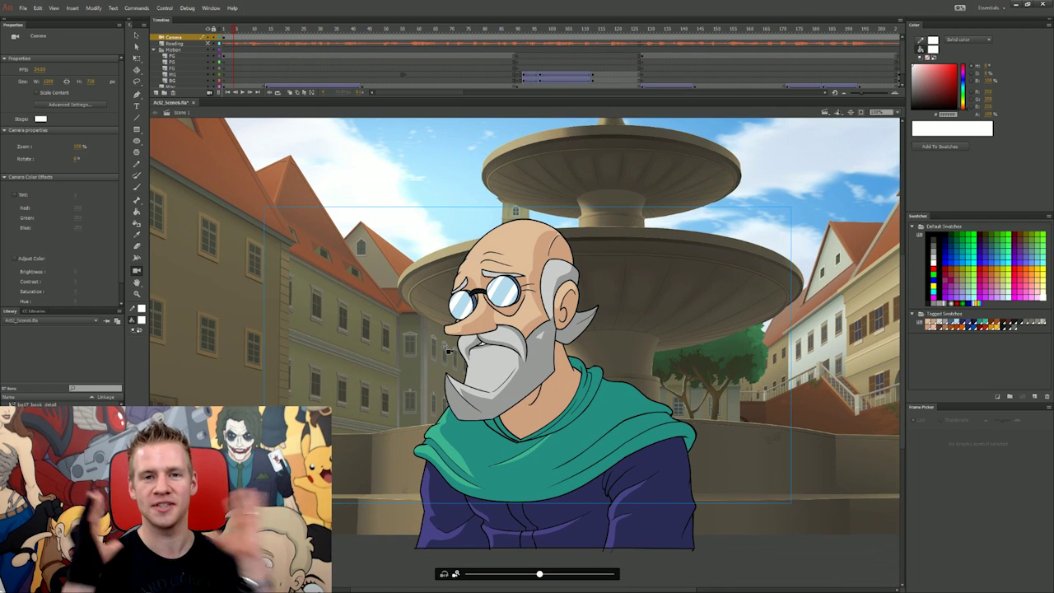
pyautogui.click(222, 37)
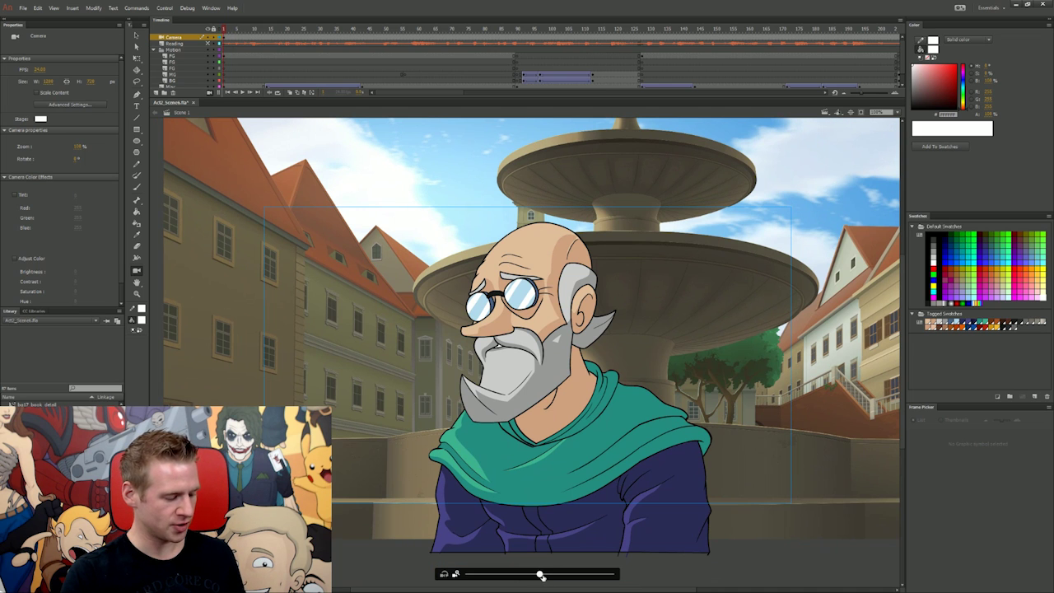
pyautogui.moveTo(539, 574); pyautogui.dragTo(579, 565)
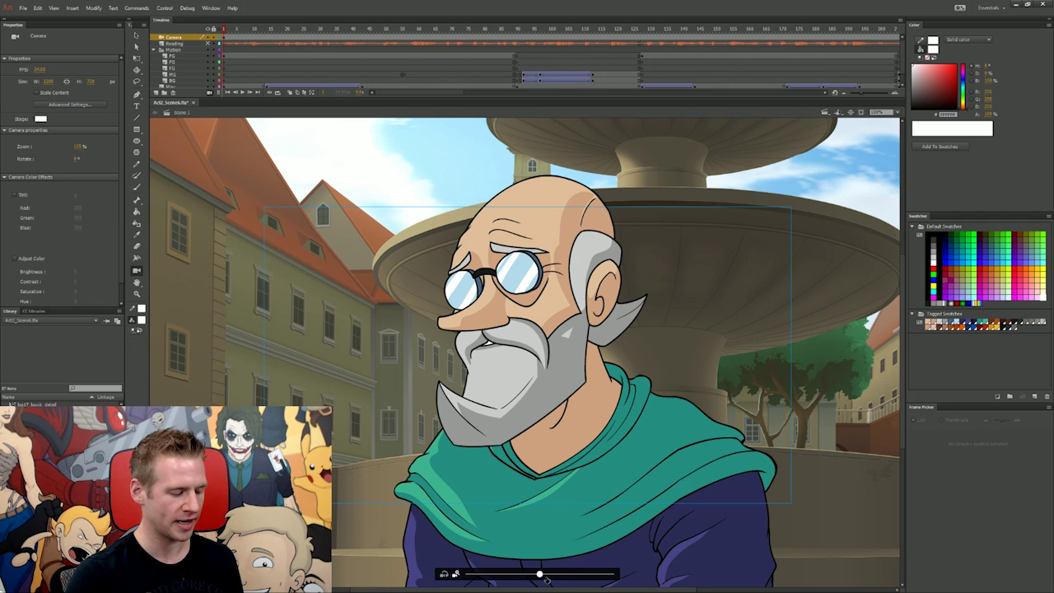
pyautogui.moveTo(546, 578); pyautogui.dragTo(655, 570)
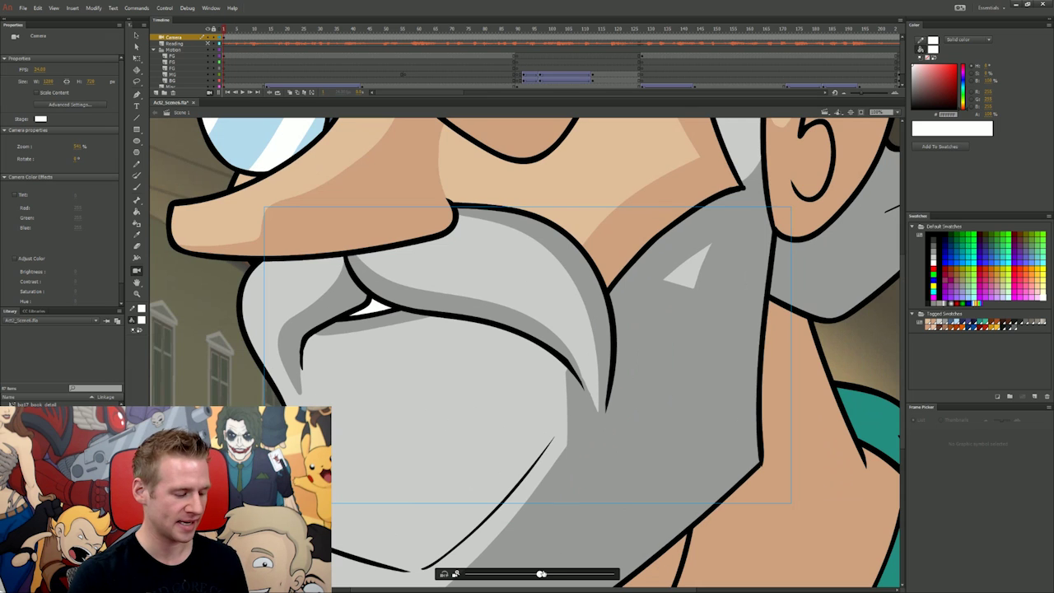
pyautogui.moveTo(542, 575); pyautogui.dragTo(651, 566)
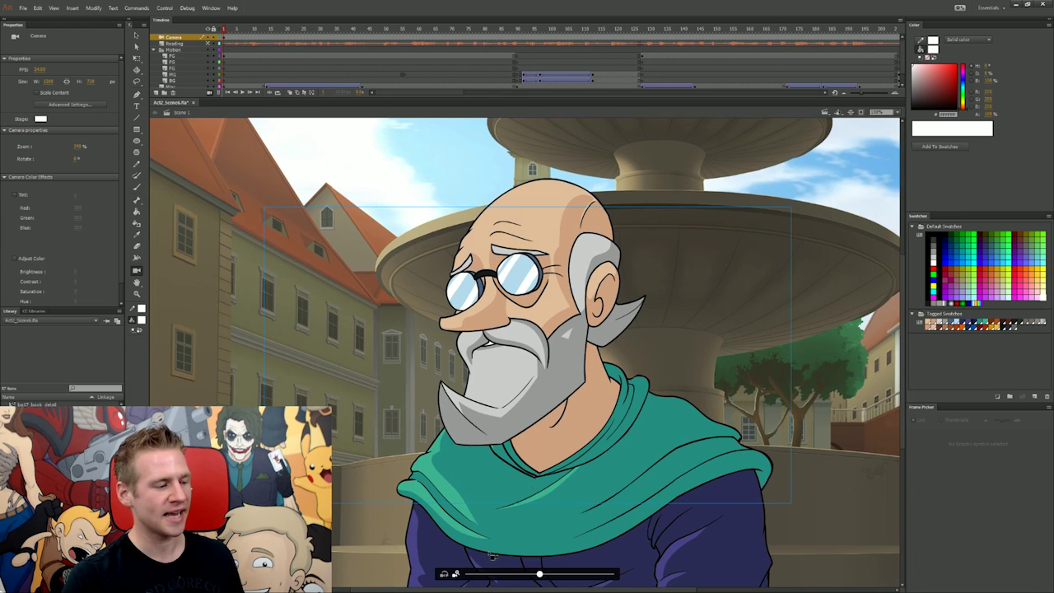
pyautogui.moveTo(543, 470)
pyautogui.mouseDown()
pyautogui.moveTo(513, 478)
pyautogui.moveTo(523, 461)
pyautogui.moveTo(532, 472)
pyautogui.mouseUp()
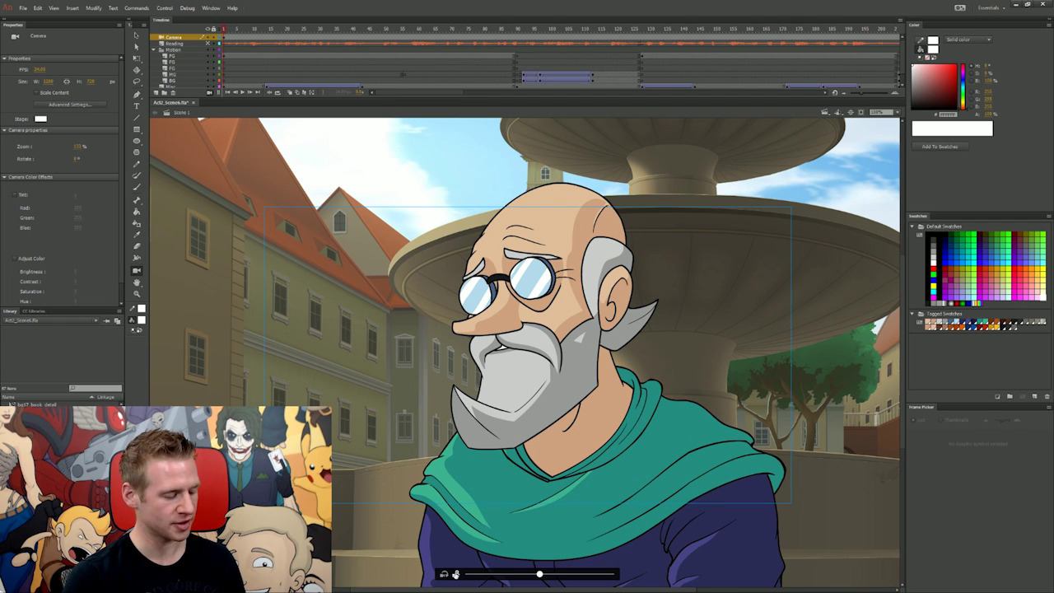
pyautogui.click(445, 574)
pyautogui.moveTo(539, 573); pyautogui.dragTo(490, 579)
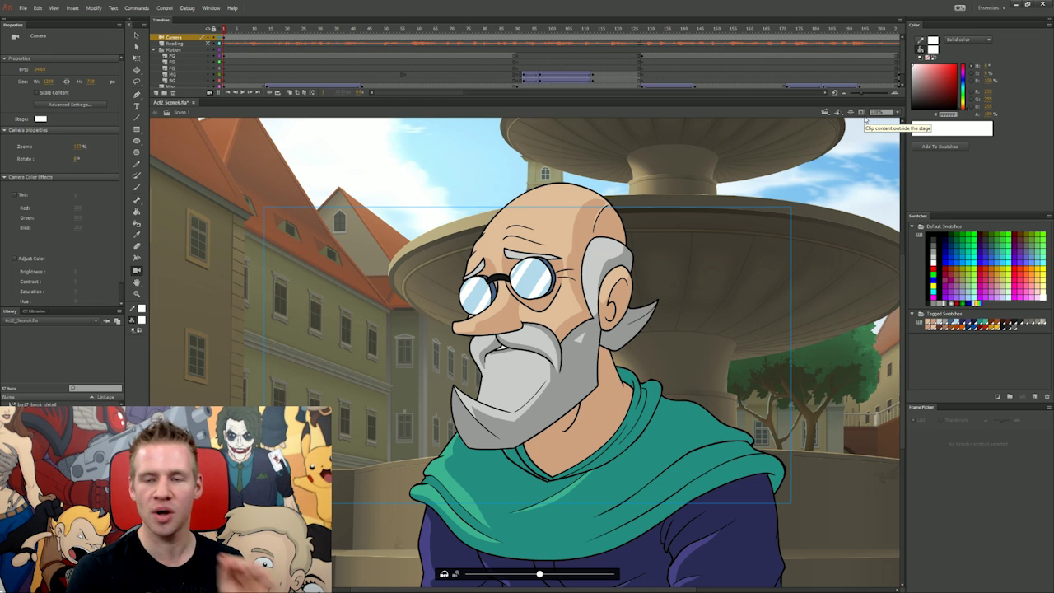
# Toggle clipping of content outside the stage and leave it on so only the camera's frame is shown.
pyautogui.click(862, 113)
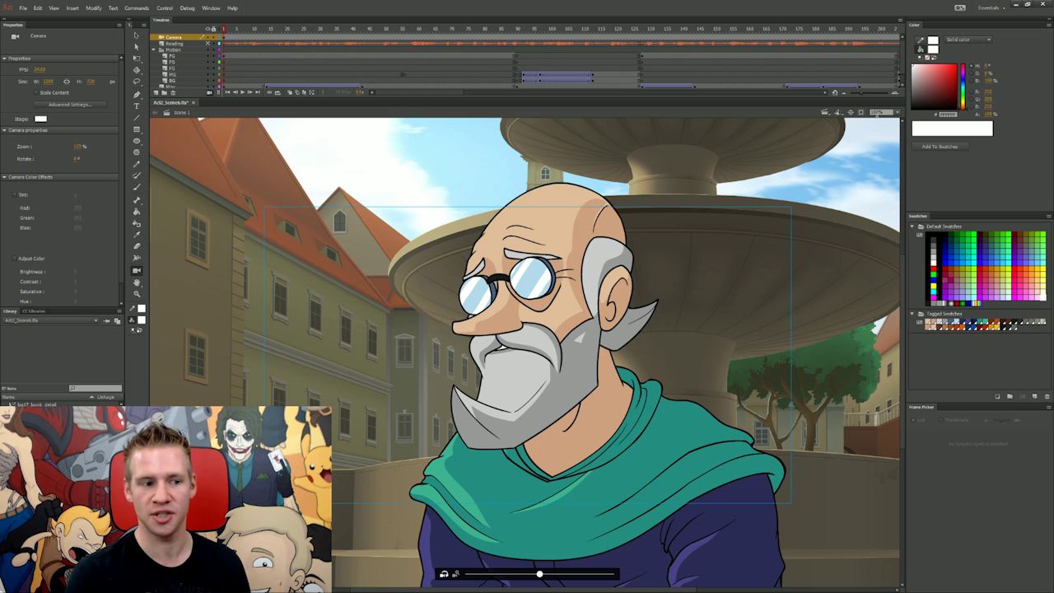
pyautogui.click(862, 114)
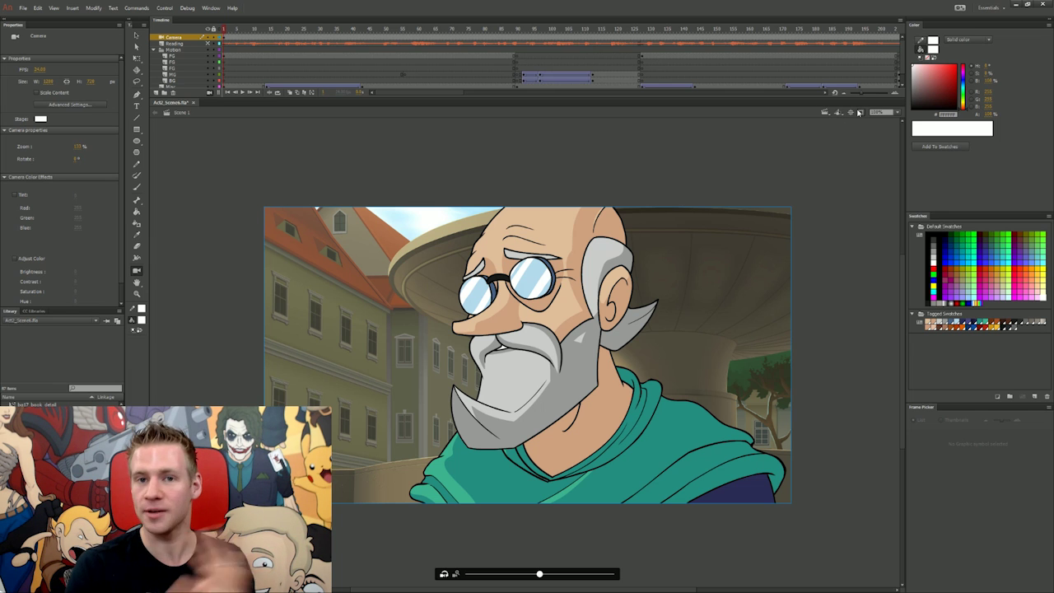
pyautogui.click(861, 114)
pyautogui.click(862, 114)
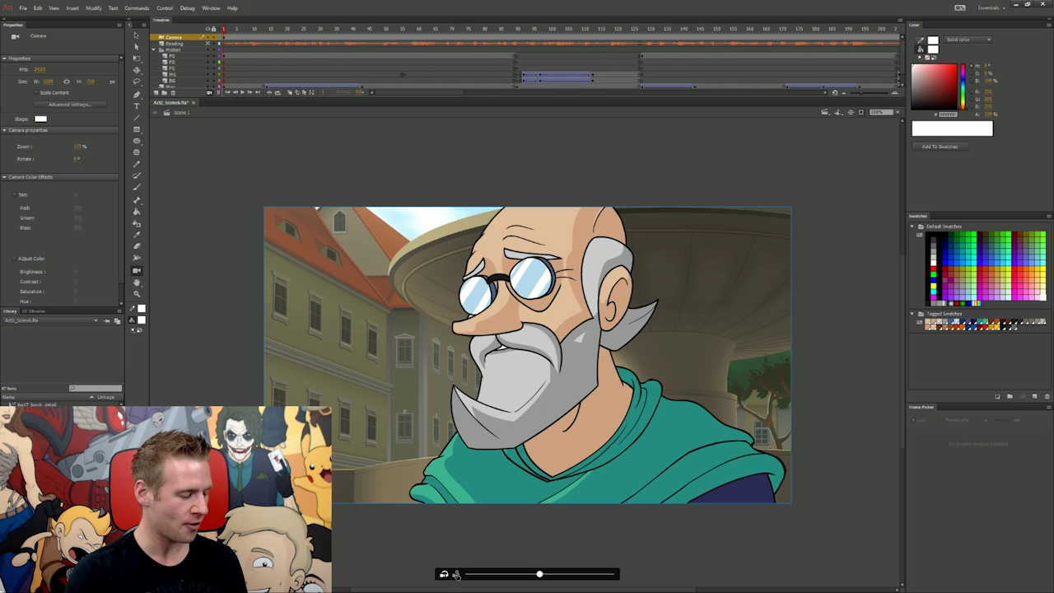
# Refine the camera's pan and zoom on frame 1 to frame the character closely, trying its rotation control along the way.
pyautogui.moveTo(600, 336)
pyautogui.mouseDown()
pyautogui.moveTo(651, 329)
pyautogui.moveTo(689, 289)
pyautogui.moveTo(647, 335)
pyautogui.moveTo(601, 344)
pyautogui.mouseUp()
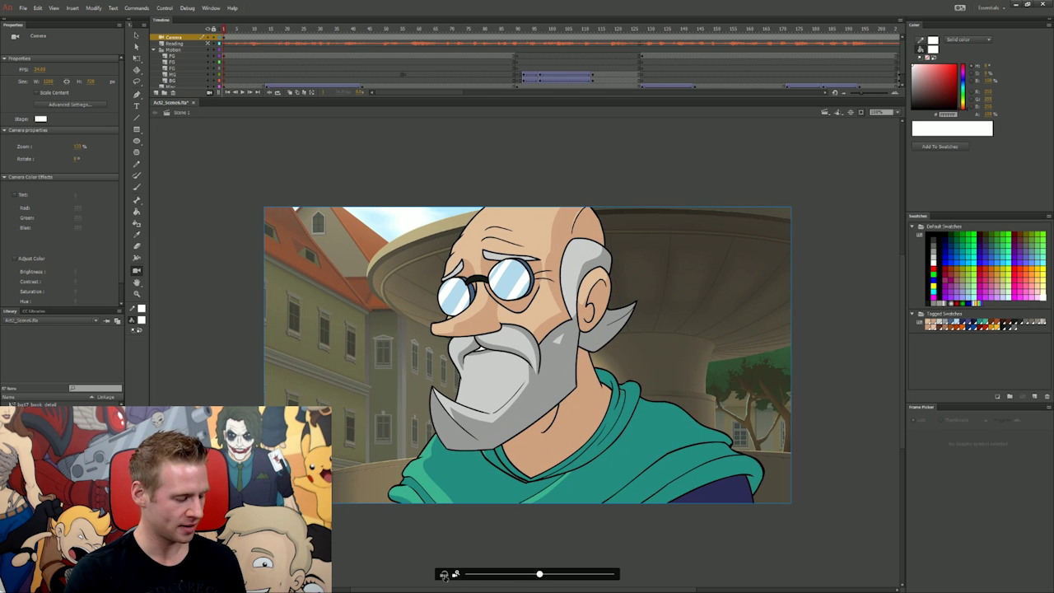
pyautogui.click(443, 574)
pyautogui.moveTo(539, 574); pyautogui.dragTo(573, 574)
pyautogui.click(455, 574)
pyautogui.moveTo(571, 424)
pyautogui.mouseDown()
pyautogui.moveTo(580, 418)
pyautogui.moveTo(550, 422)
pyautogui.moveTo(577, 418)
pyautogui.mouseUp()
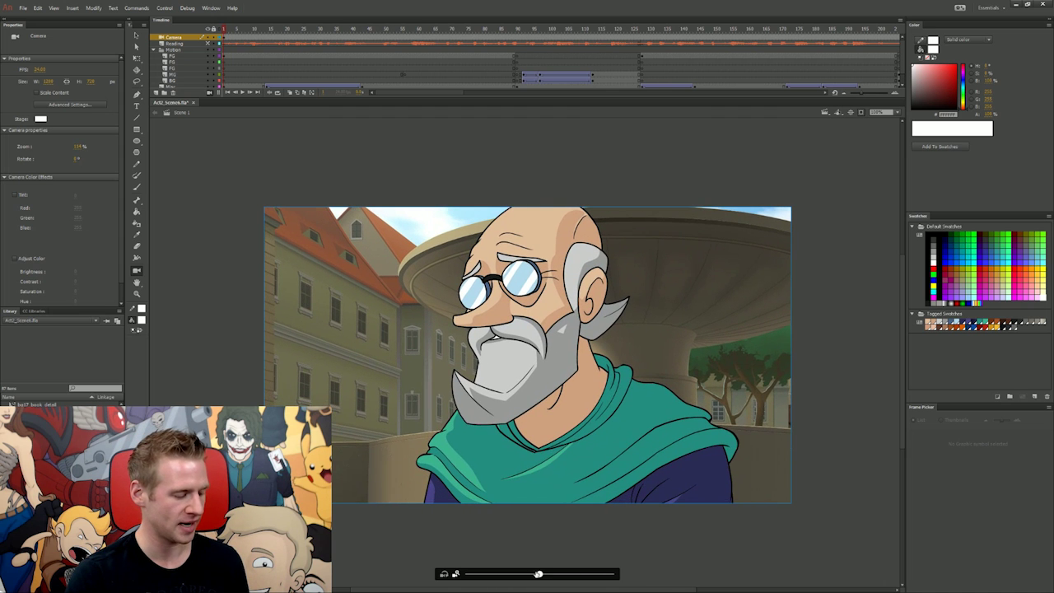
pyautogui.moveTo(539, 574); pyautogui.dragTo(540, 574)
pyautogui.moveTo(611, 418); pyautogui.dragTo(579, 399)
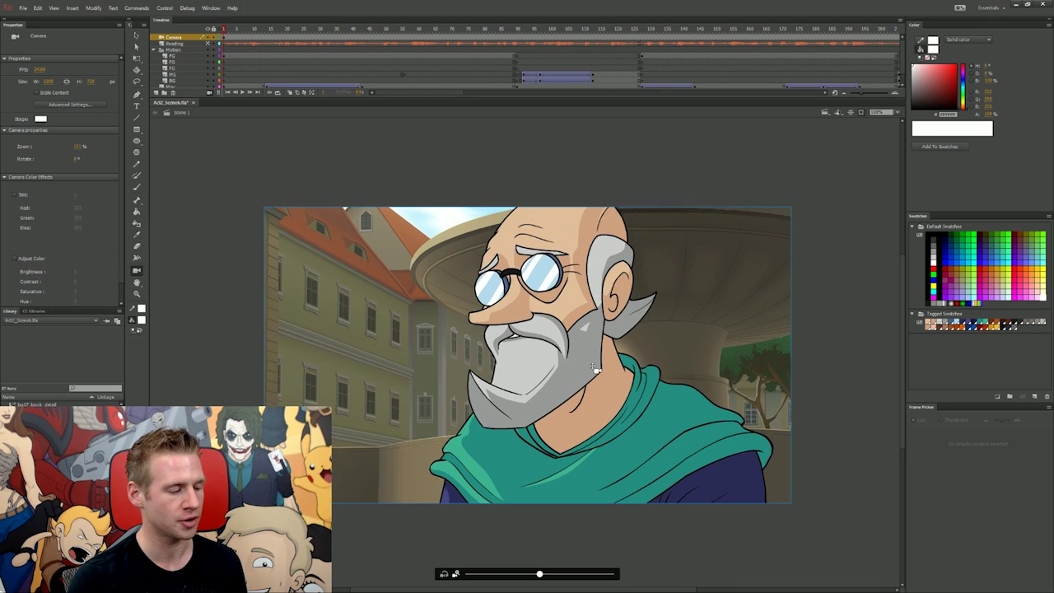
pyautogui.moveTo(594, 354); pyautogui.dragTo(587, 360)
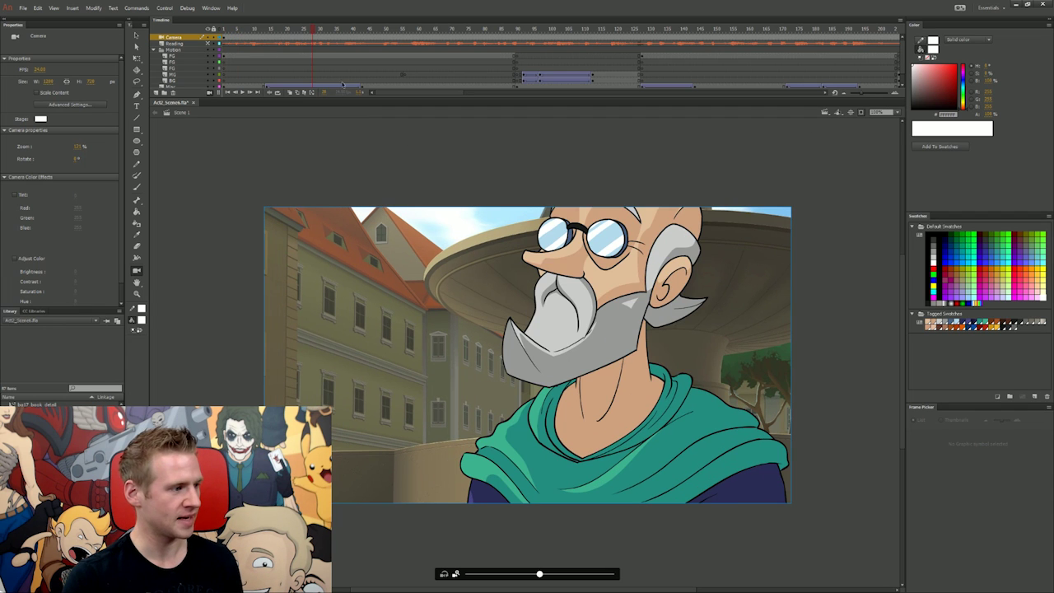
# Keyframe the camera near frames 13 and 30, panning and zooming out at frame 30 to show the character and fountain.
pyautogui.click(265, 38)
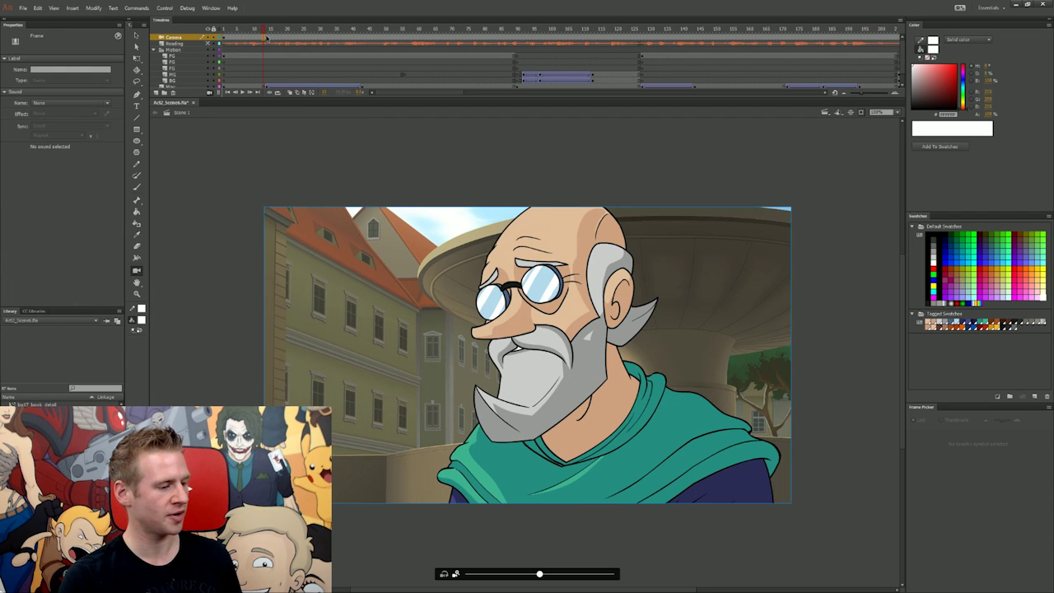
pyautogui.moveTo(267, 32); pyautogui.dragTo(321, 40)
pyautogui.moveTo(656, 321); pyautogui.dragTo(713, 277)
pyautogui.moveTo(539, 574); pyautogui.dragTo(515, 573)
pyautogui.moveTo(576, 482)
pyautogui.mouseDown()
pyautogui.moveTo(583, 501)
pyautogui.moveTo(580, 481)
pyautogui.mouseUp()
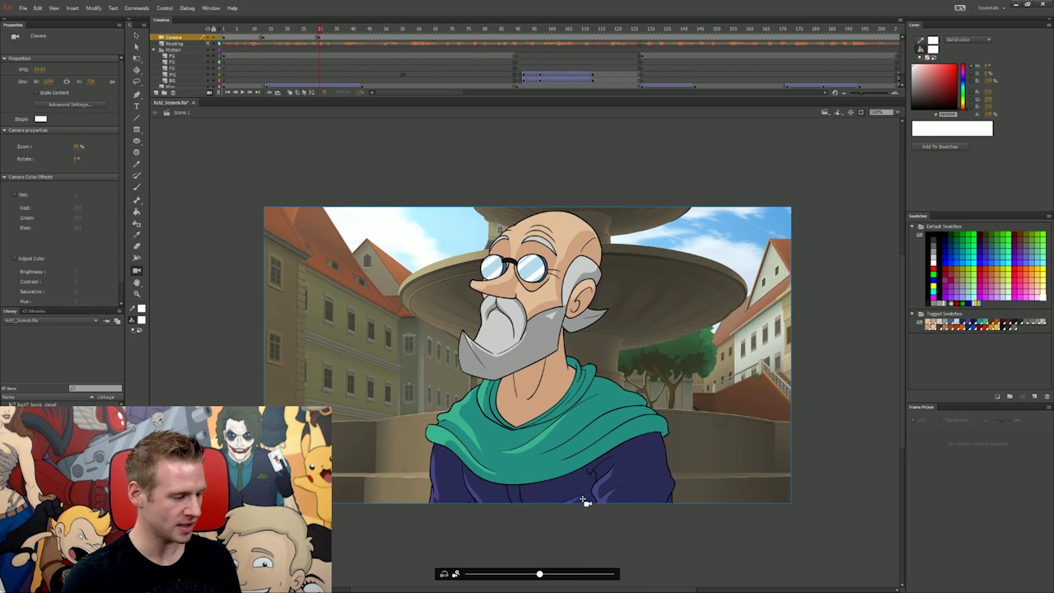
# Try moving the character artwork on the stage, undo it, and toggle stage clipping off and on again.
pyautogui.press('v')
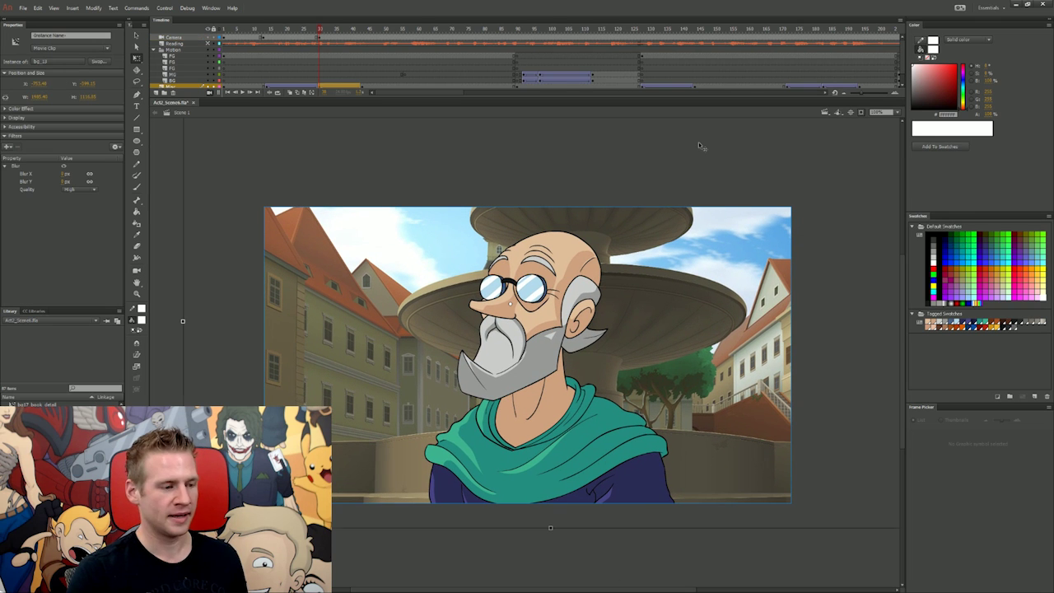
pyautogui.click(527, 346)
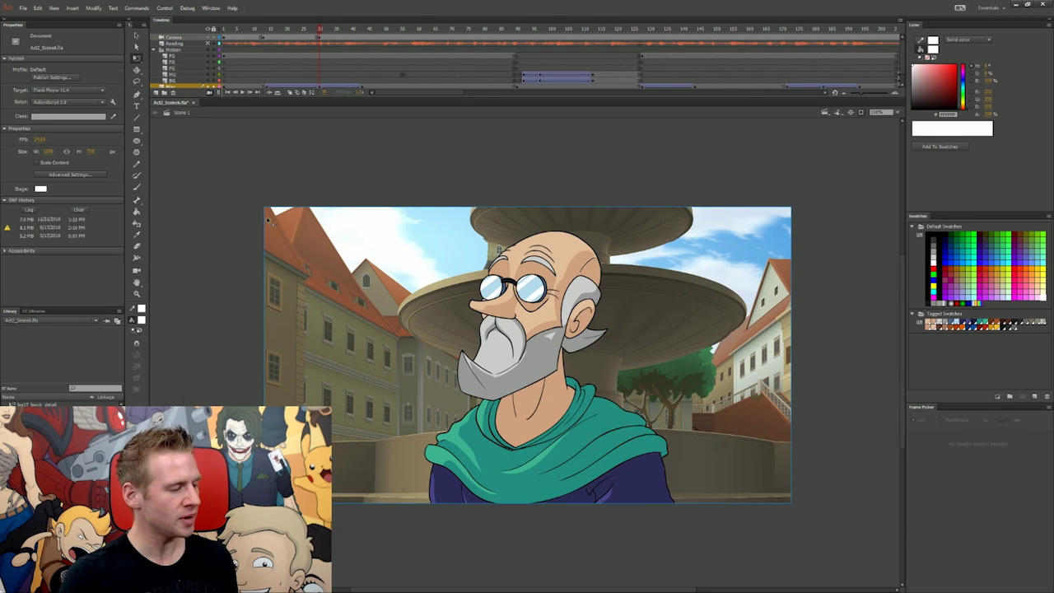
pyautogui.moveTo(527, 346); pyautogui.dragTo(615, 348)
pyautogui.hotkey('ctrl', 'z')
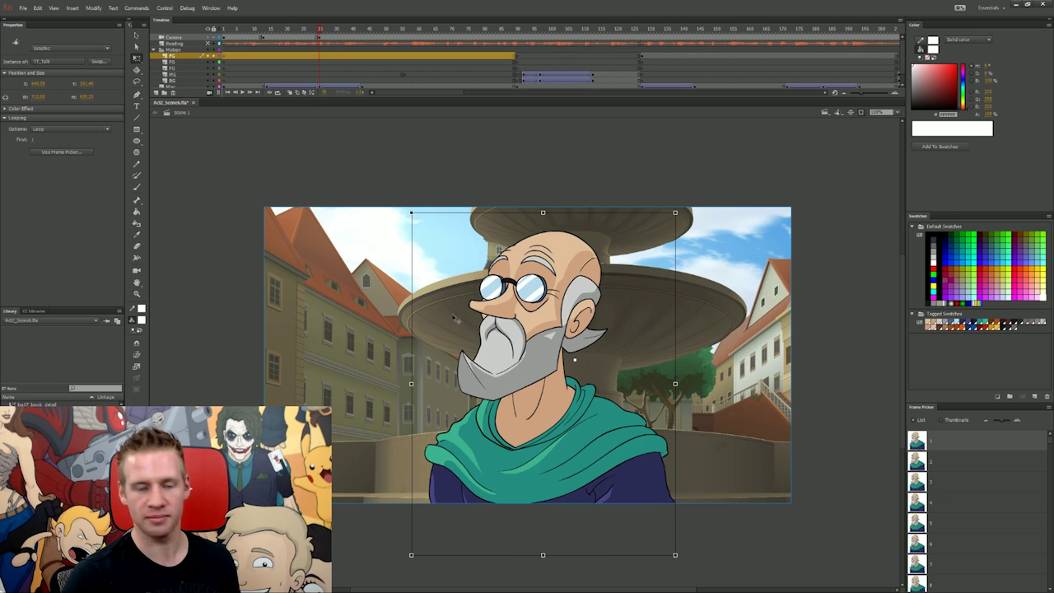
pyautogui.click(862, 114)
pyautogui.click(861, 113)
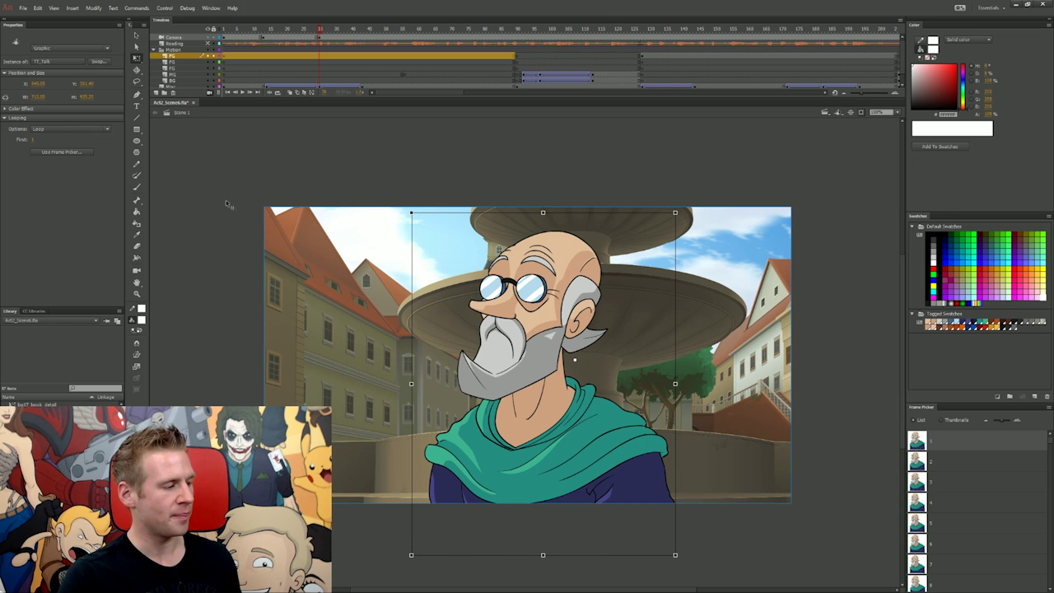
# Reactivate the Camera tool and create a classic tween between the camera keyframes near frames 13 and 30.
pyautogui.click(137, 270)
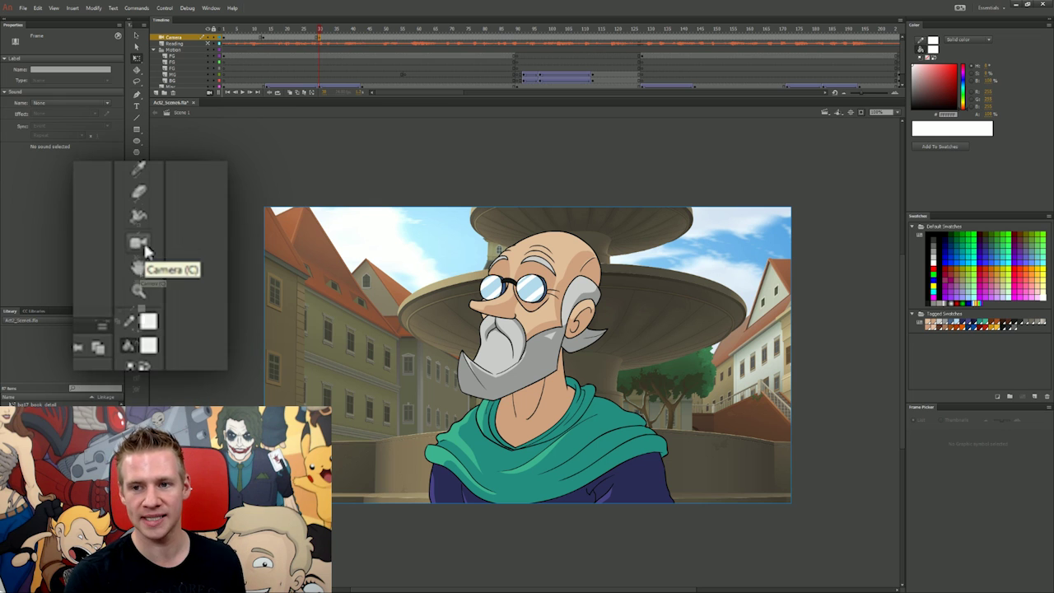
pyautogui.click(136, 270)
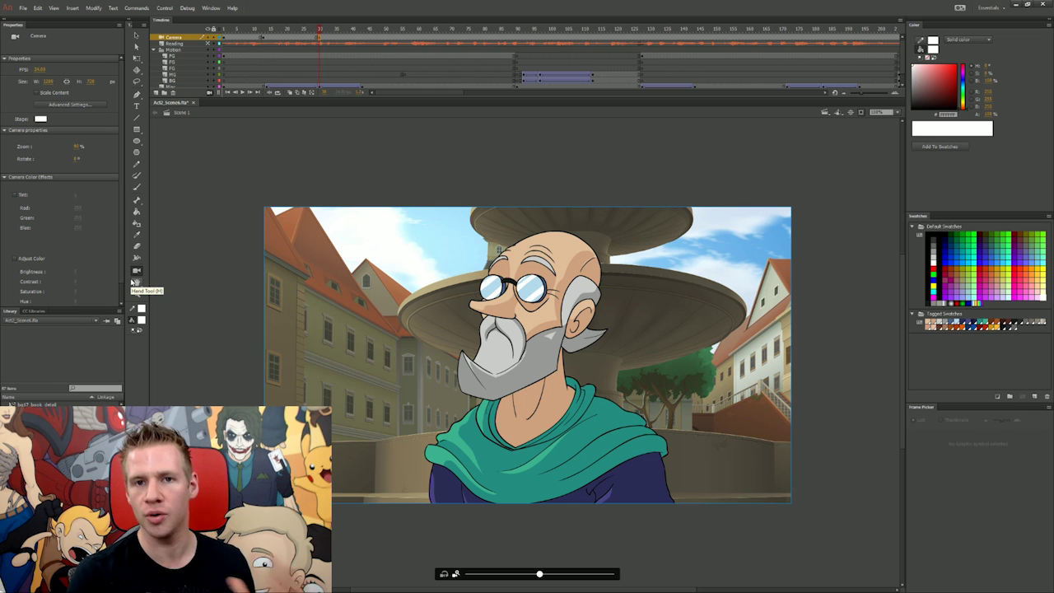
pyautogui.rightClick(288, 38)
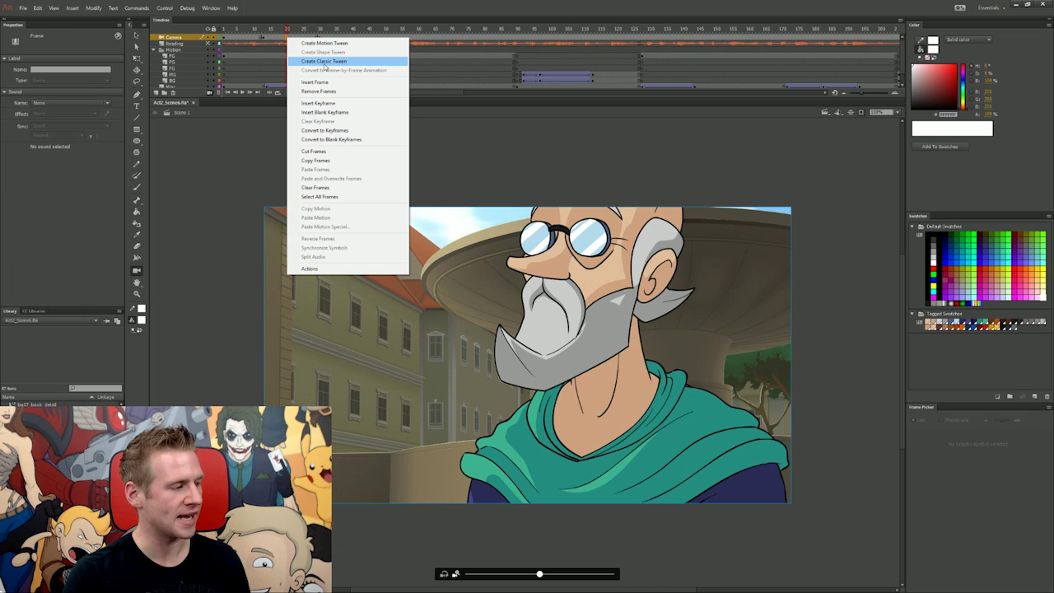
pyautogui.click(325, 64)
# Shape the camera tween's custom ease into an S-curve that eases in and out, and apply it.
pyautogui.doubleClick(290, 39)
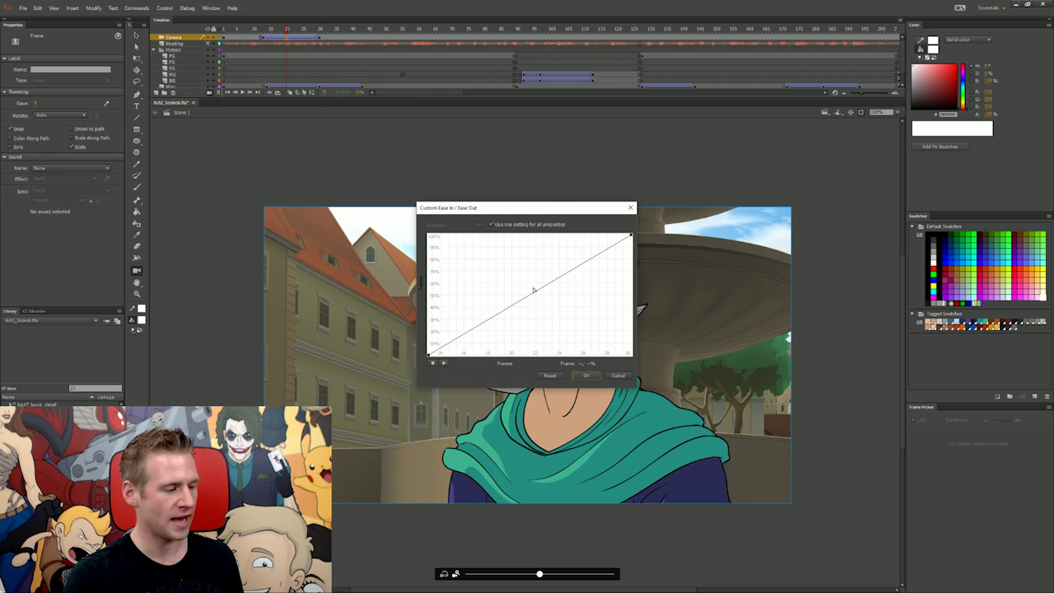
pyautogui.click(428, 354)
pyautogui.moveTo(492, 321); pyautogui.dragTo(537, 355)
pyautogui.click(630, 236)
pyautogui.moveTo(563, 277); pyautogui.dragTo(576, 237)
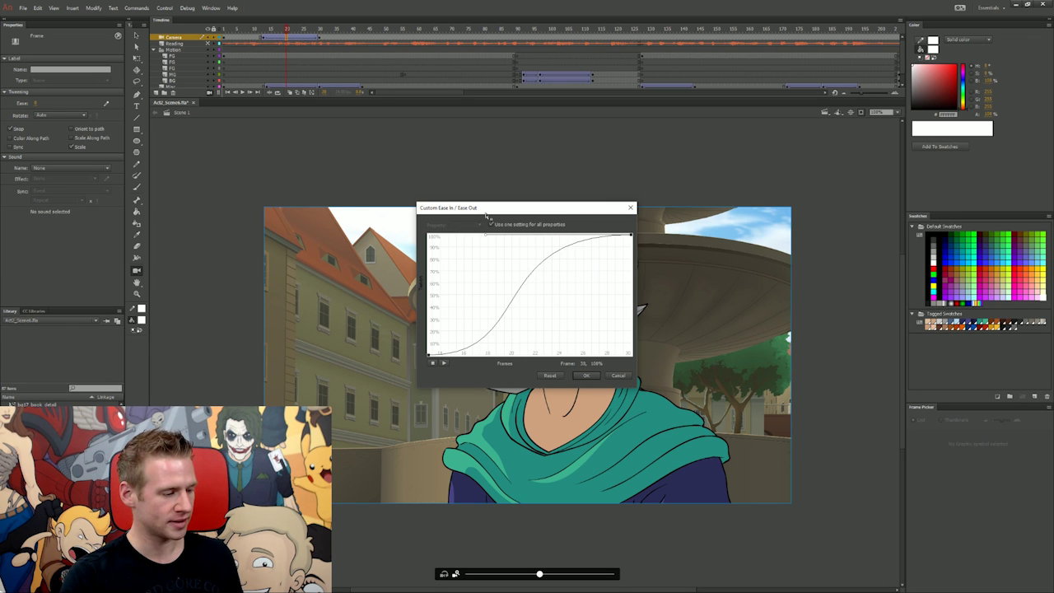
pyautogui.click(585, 376)
# Play back the eased camera move from around frame 10 and continue playing to about frame 51.
pyautogui.press('Return')
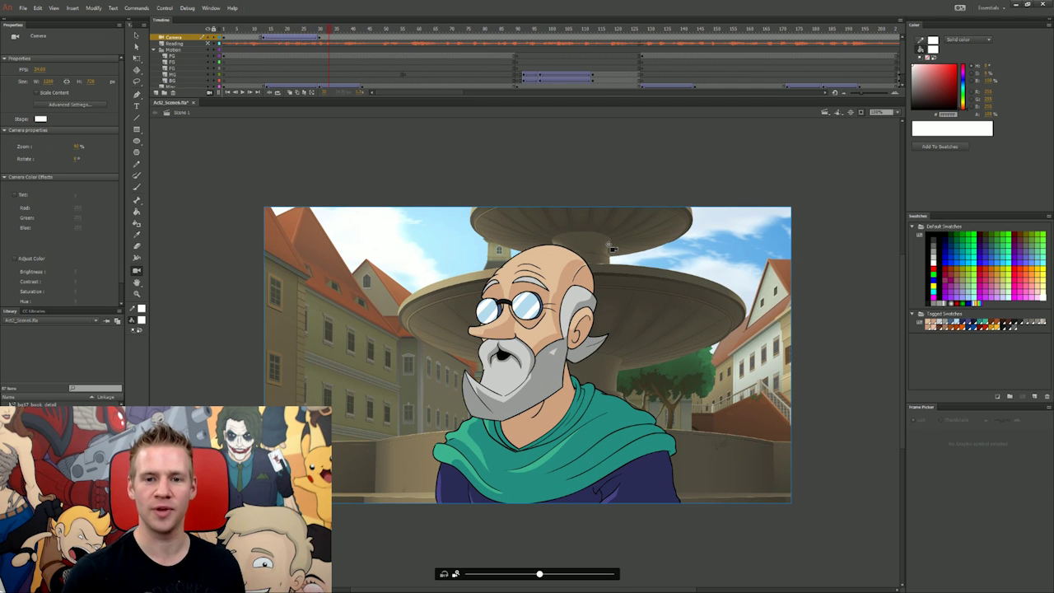
pyautogui.click(254, 29)
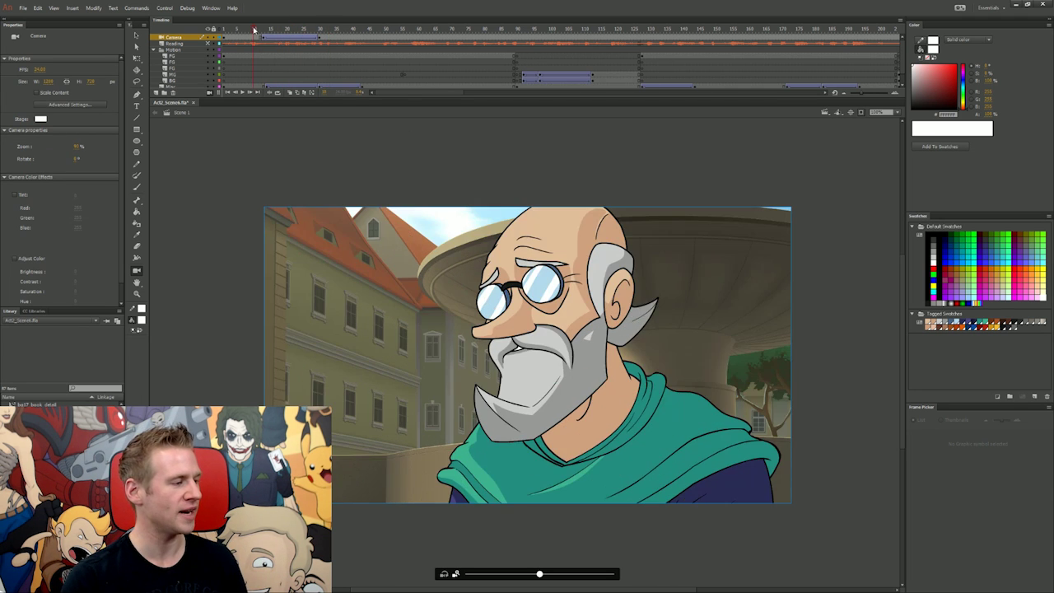
pyautogui.press('Return')
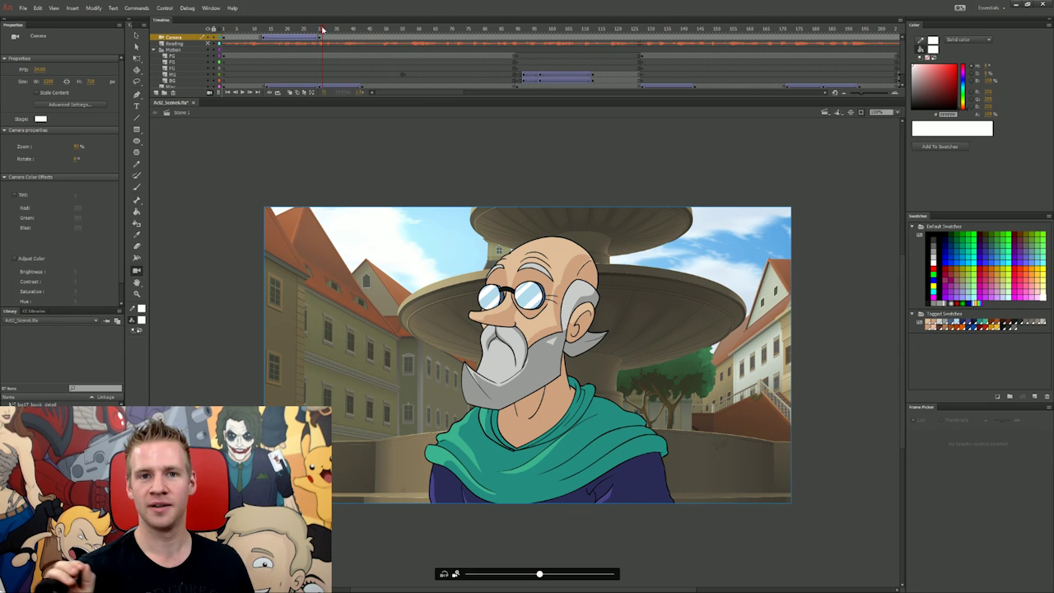
pyautogui.press('Return')
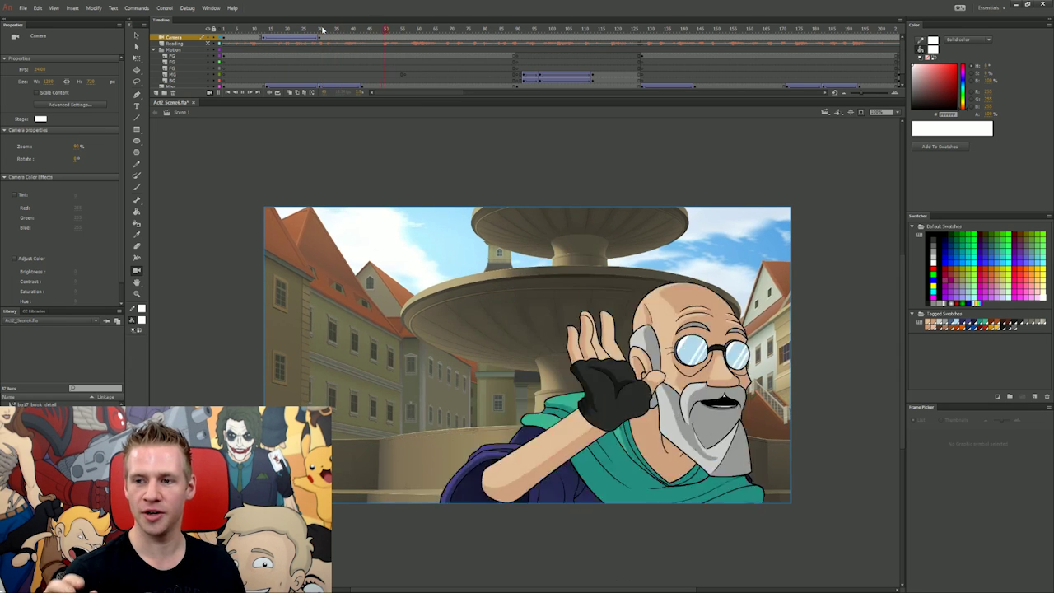
# Add a camera keyframe near frame 57, pan the view sideways toward the buildings, and create a classic tween from the keyframe near frame 44.
pyautogui.moveTo(360, 31); pyautogui.dragTo(411, 39)
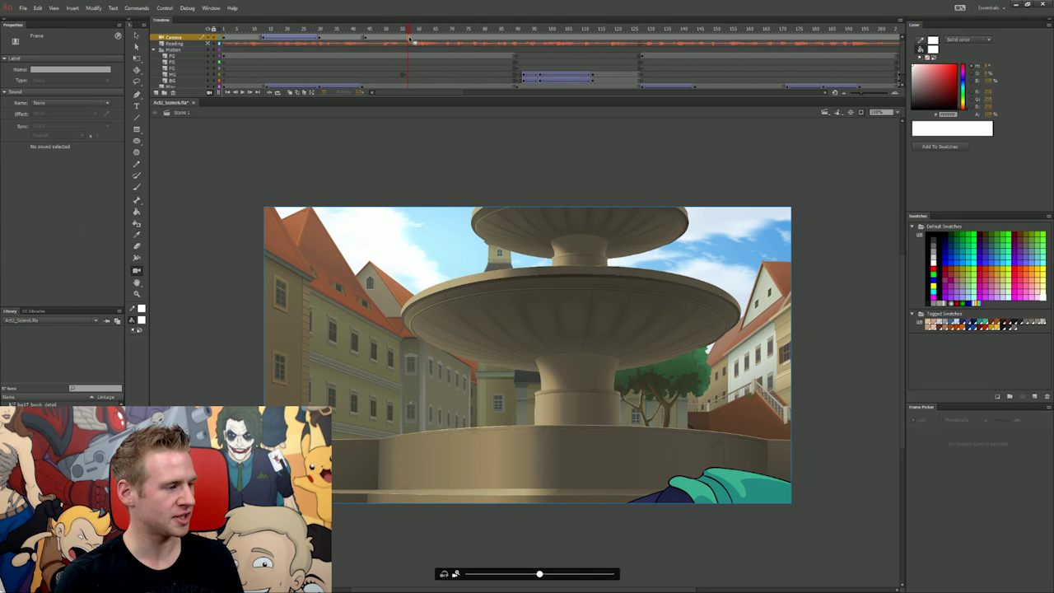
pyautogui.moveTo(661, 339)
pyautogui.mouseDown()
pyautogui.moveTo(526, 375)
pyautogui.moveTo(673, 393)
pyautogui.moveTo(654, 374)
pyautogui.moveTo(656, 357)
pyautogui.mouseUp()
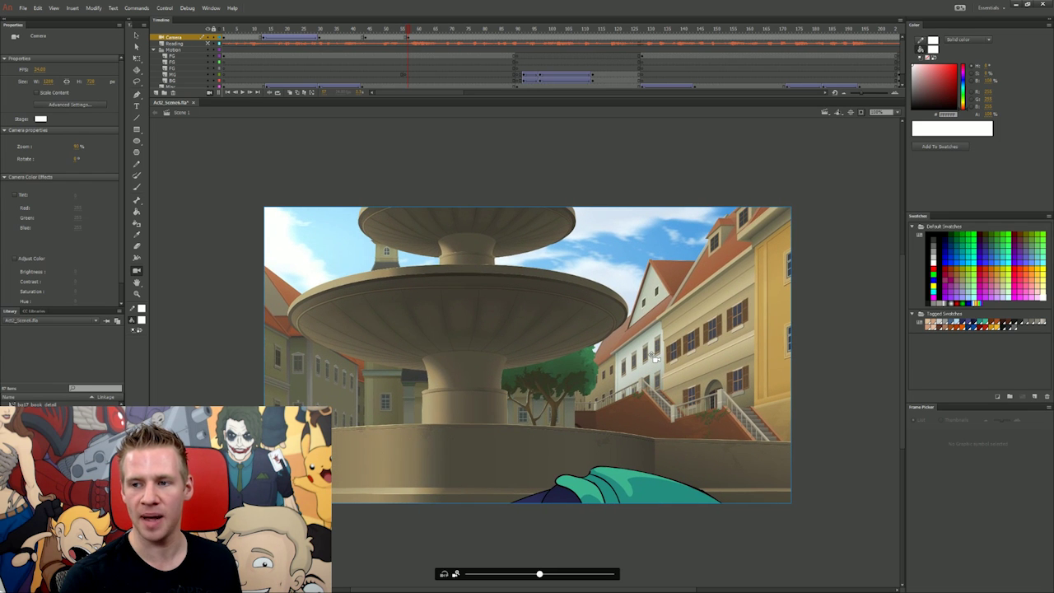
pyautogui.rightClick(386, 35)
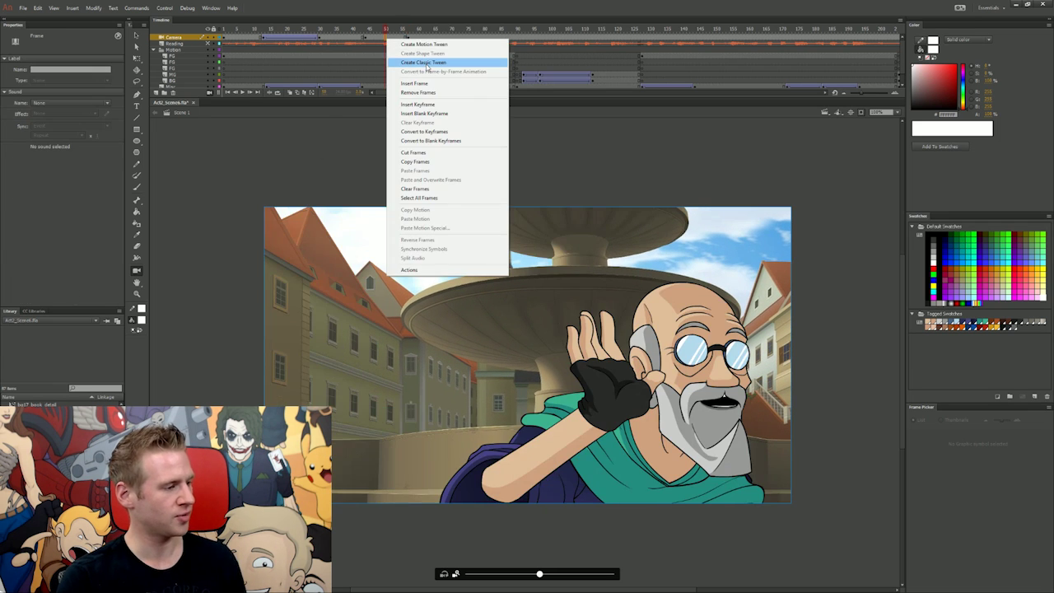
pyautogui.click(416, 61)
# Shape the second camera tween's custom ease into an S-curve that eases in and out, and apply it.
pyautogui.click(106, 104)
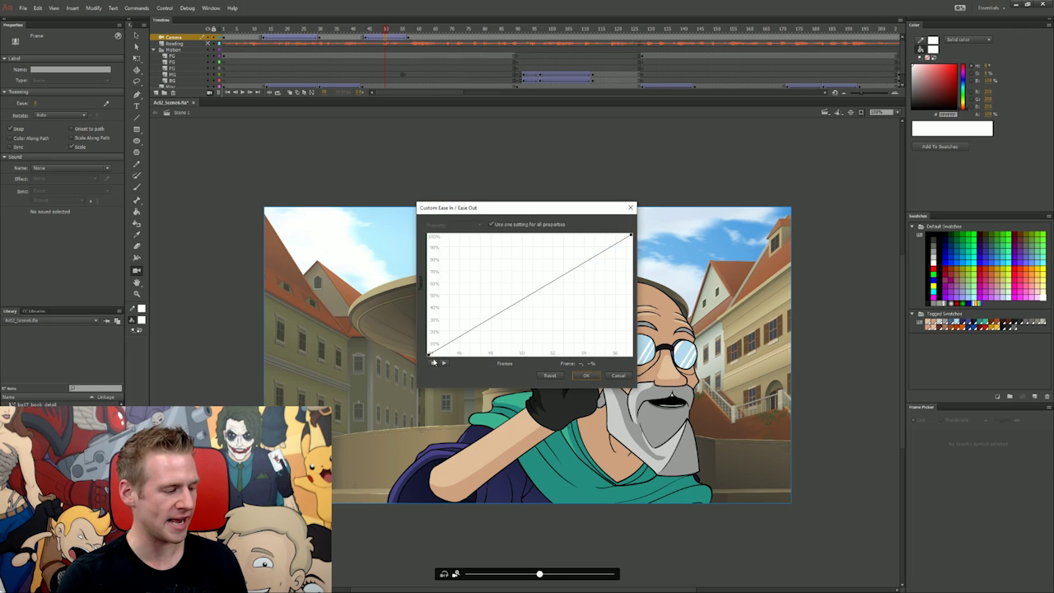
pyautogui.moveTo(496, 320); pyautogui.dragTo(490, 353)
pyautogui.click(631, 236)
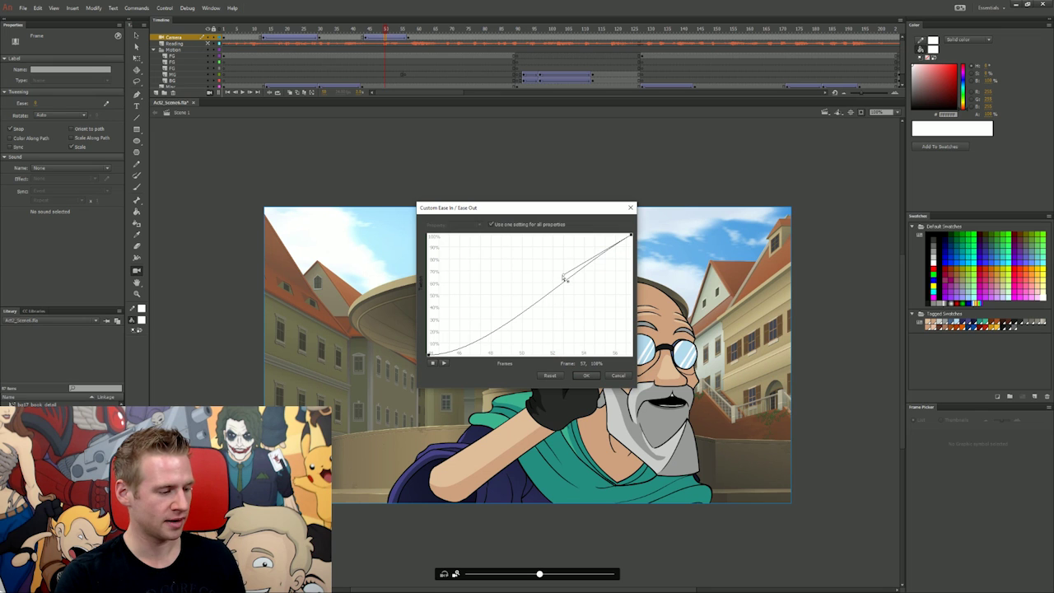
pyautogui.moveTo(565, 279); pyautogui.dragTo(355, 197)
pyautogui.click(584, 375)
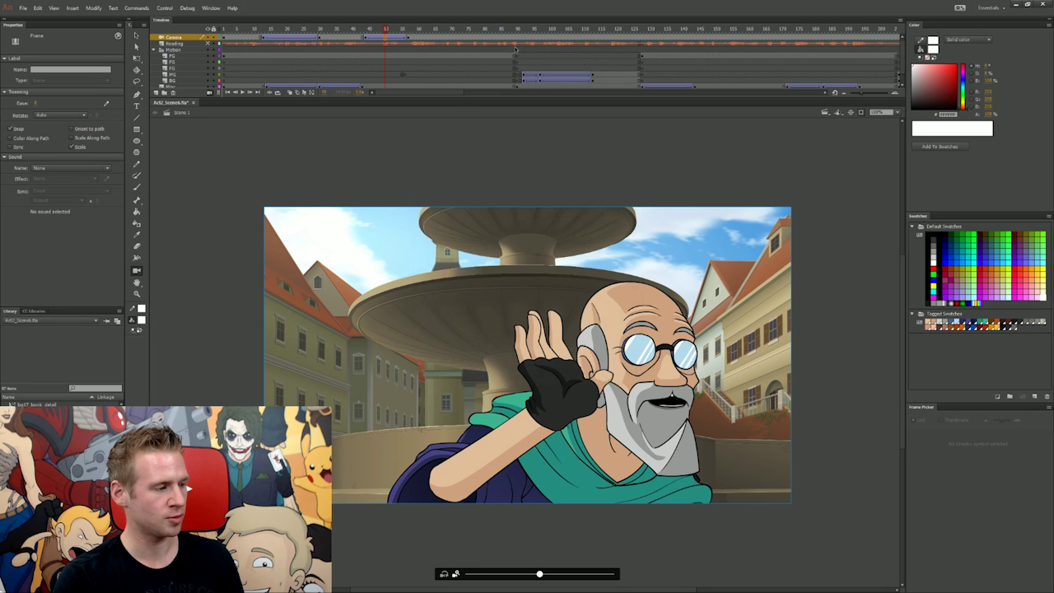
# Play back the second camera pan from around frame 44, then replay the sequence from around frame 8.
pyautogui.click(364, 30)
pyautogui.press('Return')
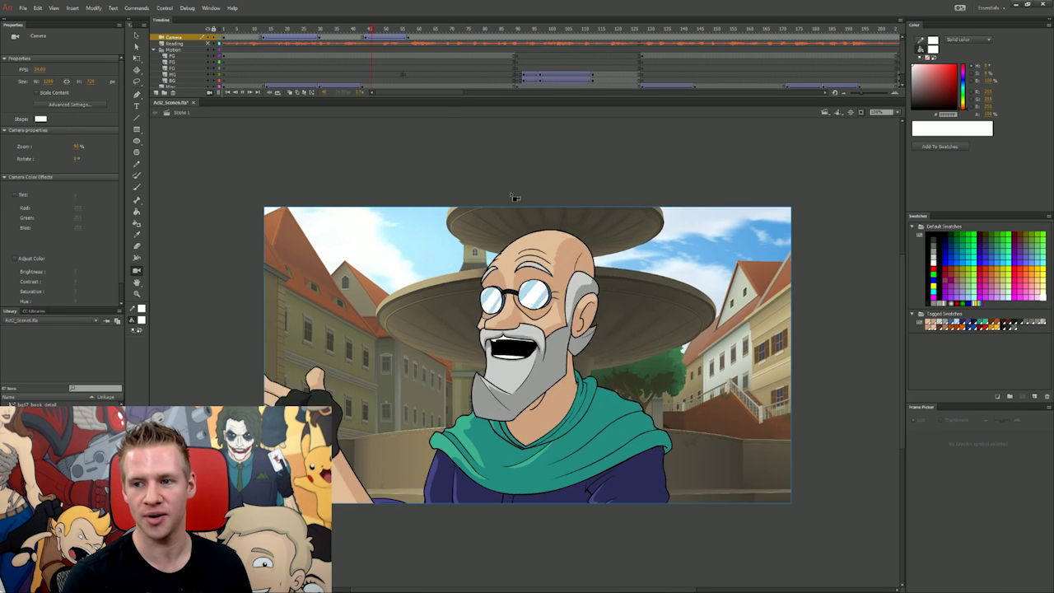
pyautogui.click(247, 37)
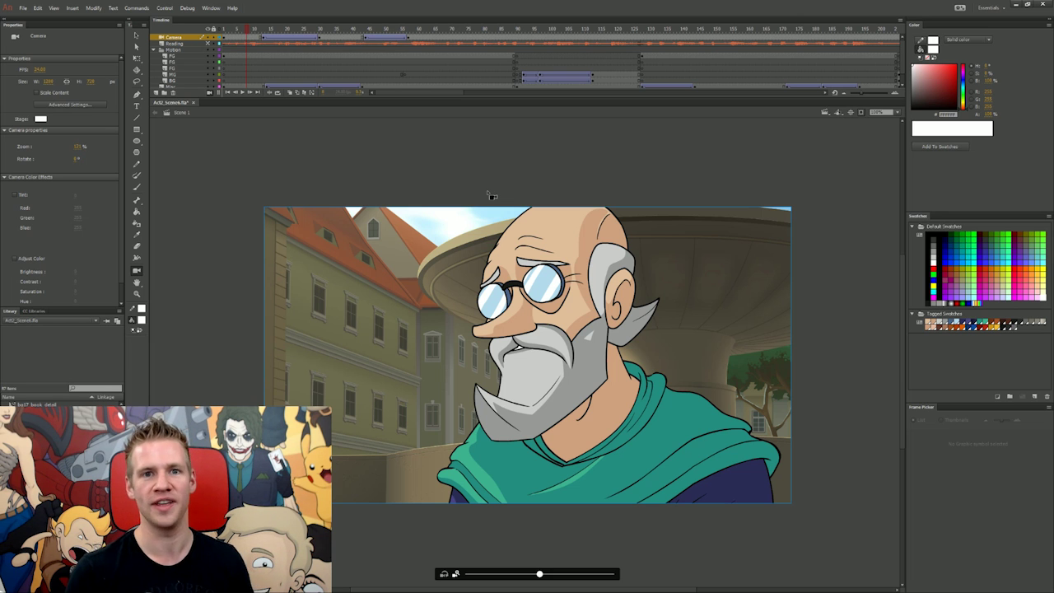
pyautogui.press('Return')
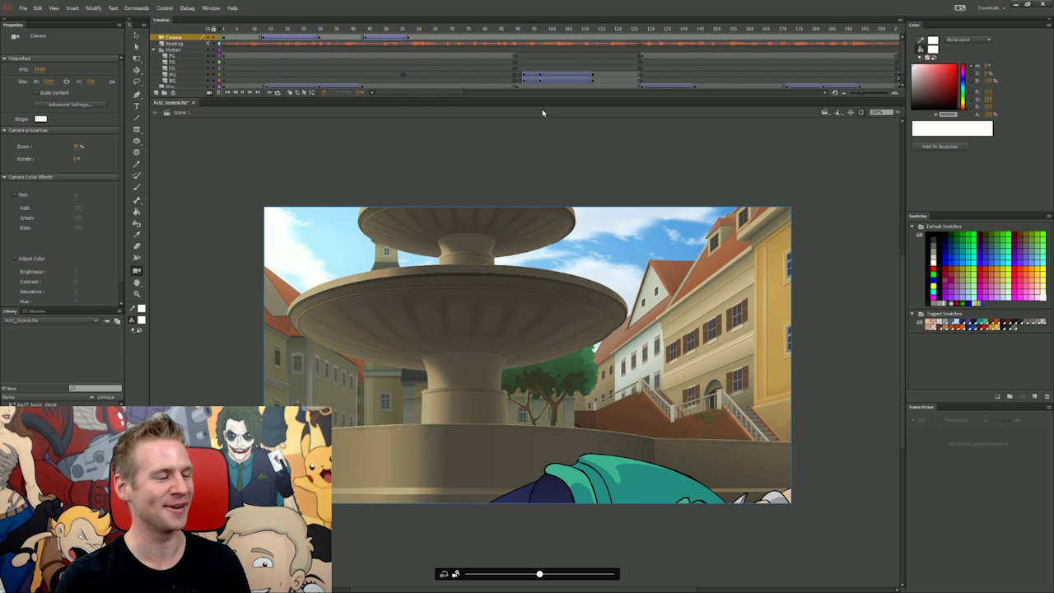
# Find the exact frame near 91 where the shot cuts to the book and insert a camera keyframe there.
pyautogui.moveTo(496, 37); pyautogui.dragTo(513, 31)
pyautogui.press('.')
pyautogui.press(',')
pyautogui.press('.')
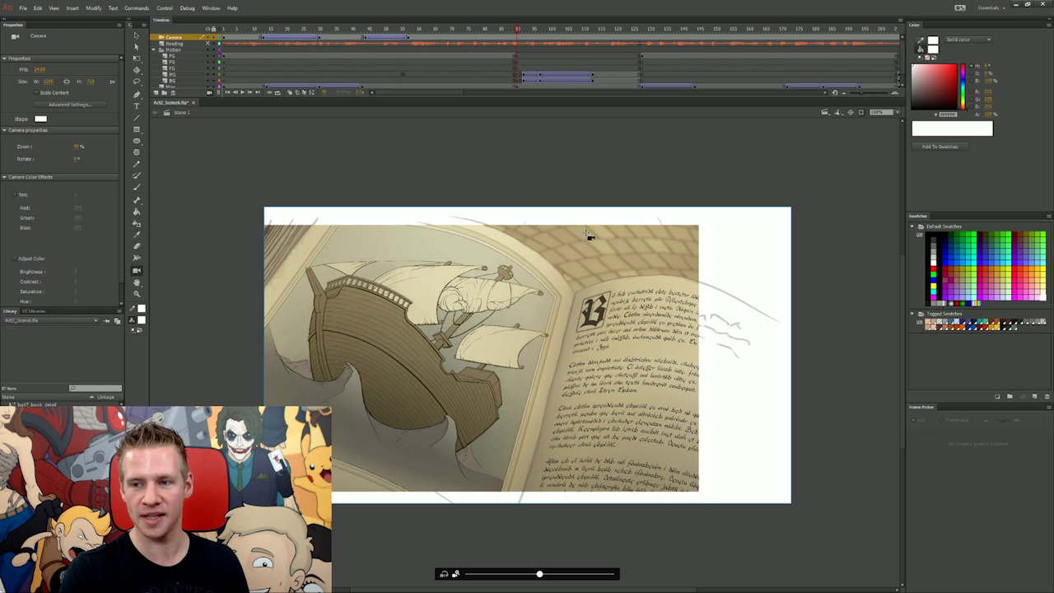
pyautogui.press('.')
pyautogui.press(',')
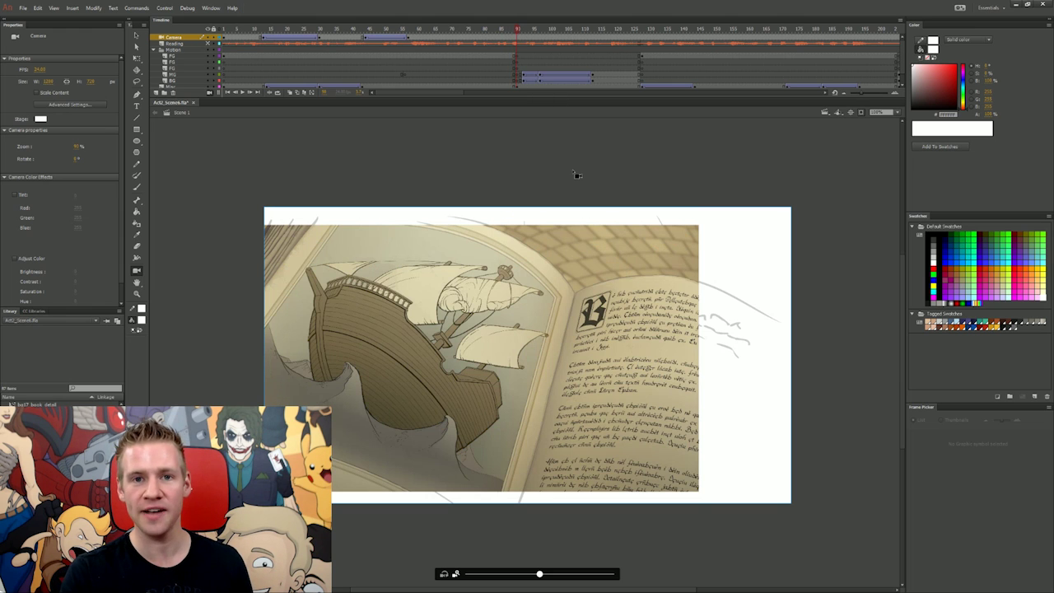
pyautogui.click(518, 38)
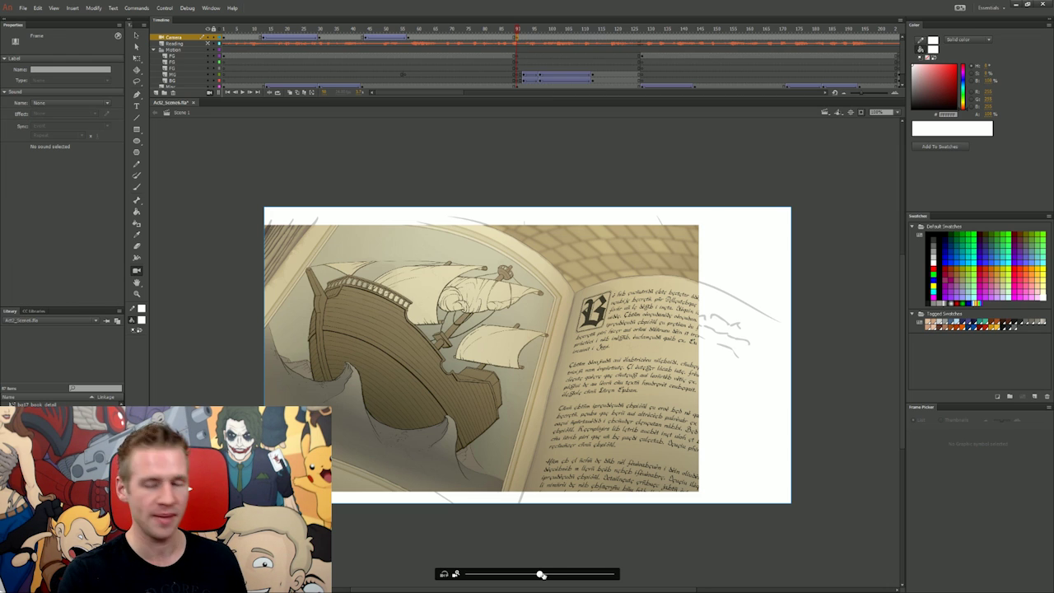
# Zoom the camera in and pan it so the book artwork fills the whole stage at the cut.
pyautogui.moveTo(542, 574); pyautogui.dragTo(574, 575)
pyautogui.moveTo(551, 434); pyautogui.dragTo(449, 431)
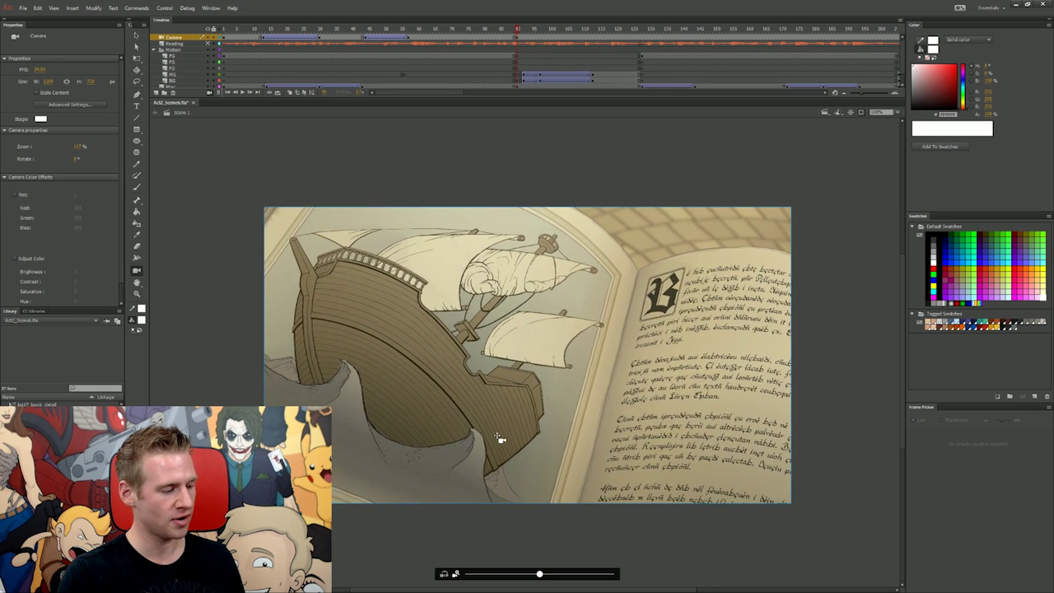
pyautogui.moveTo(539, 574); pyautogui.dragTo(531, 575)
pyautogui.moveTo(609, 457)
pyautogui.mouseDown()
pyautogui.moveTo(588, 461)
pyautogui.moveTo(622, 464)
pyautogui.mouseUp()
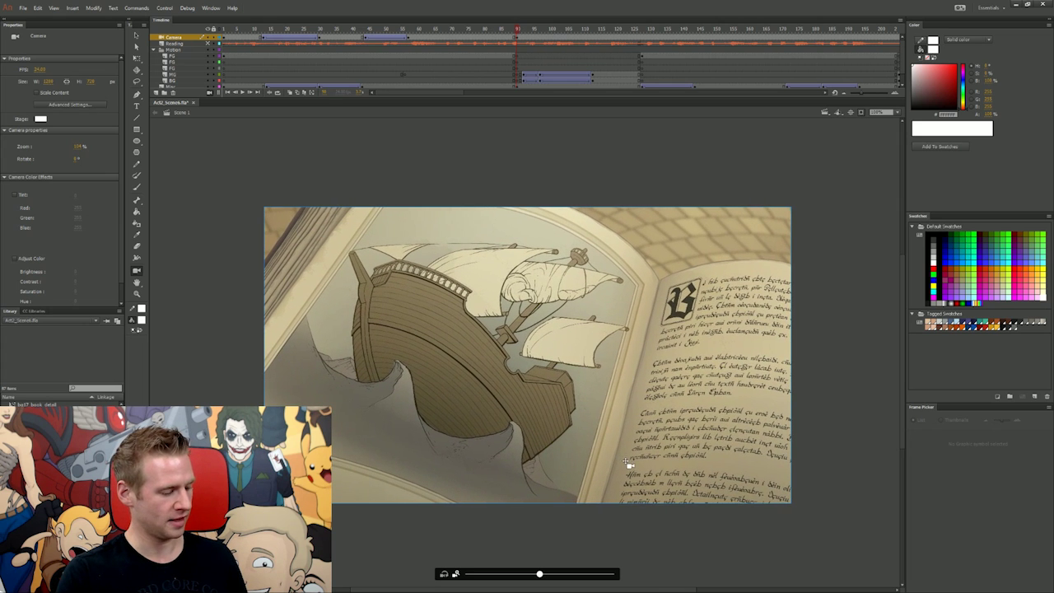
# Animate a slight camera zoom-in on the book with a classic tween between keyframes near frames 96 and 104, and play it back.
pyautogui.moveTo(545, 33); pyautogui.dragTo(559, 38)
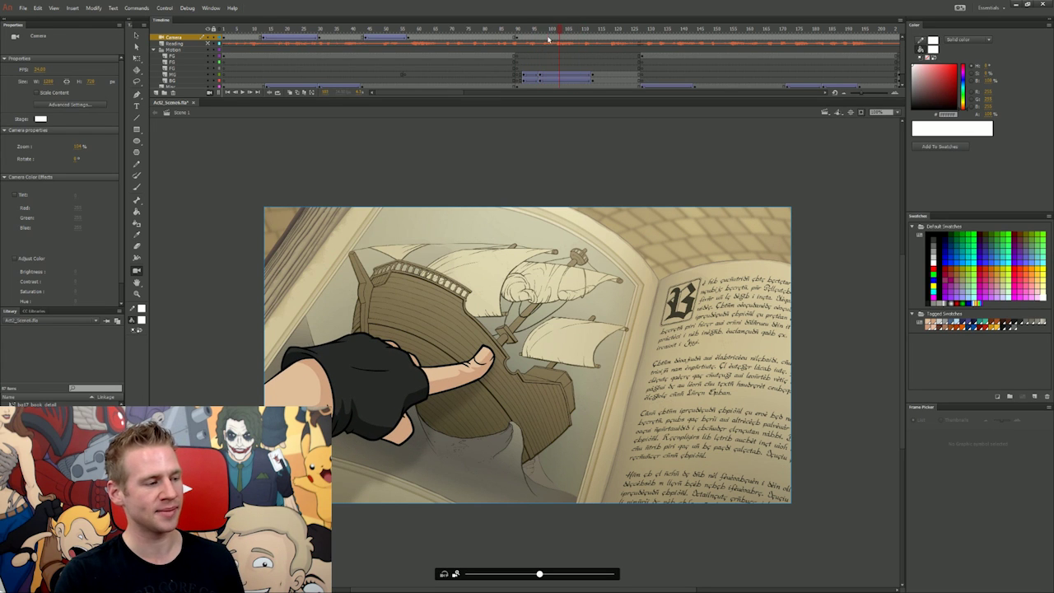
pyautogui.click(547, 39)
pyautogui.moveTo(544, 39); pyautogui.dragTo(533, 39)
pyautogui.click(562, 42)
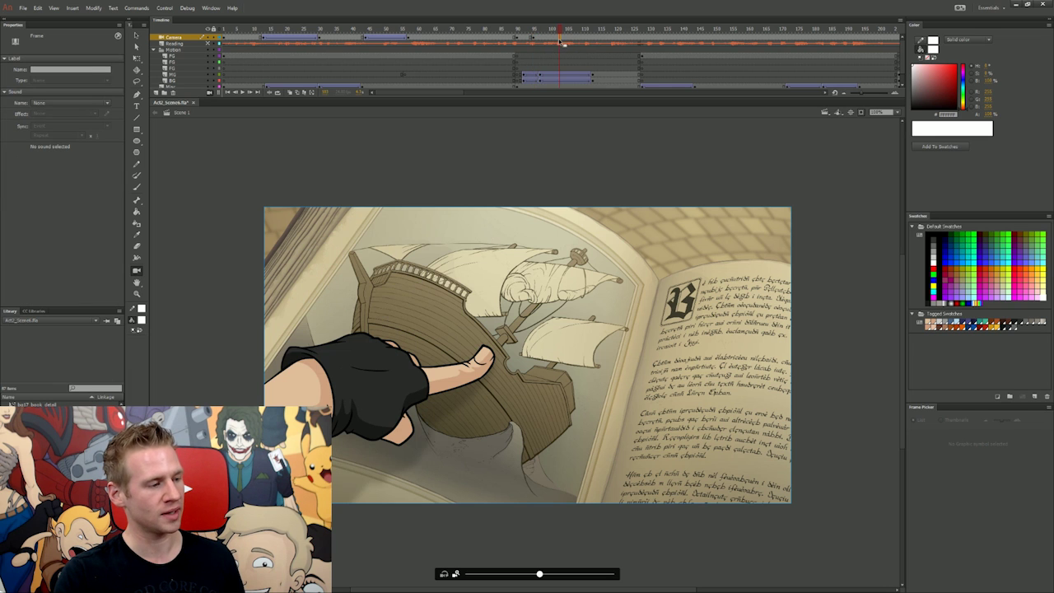
pyautogui.moveTo(540, 574); pyautogui.dragTo(546, 574)
pyautogui.rightClick(545, 40)
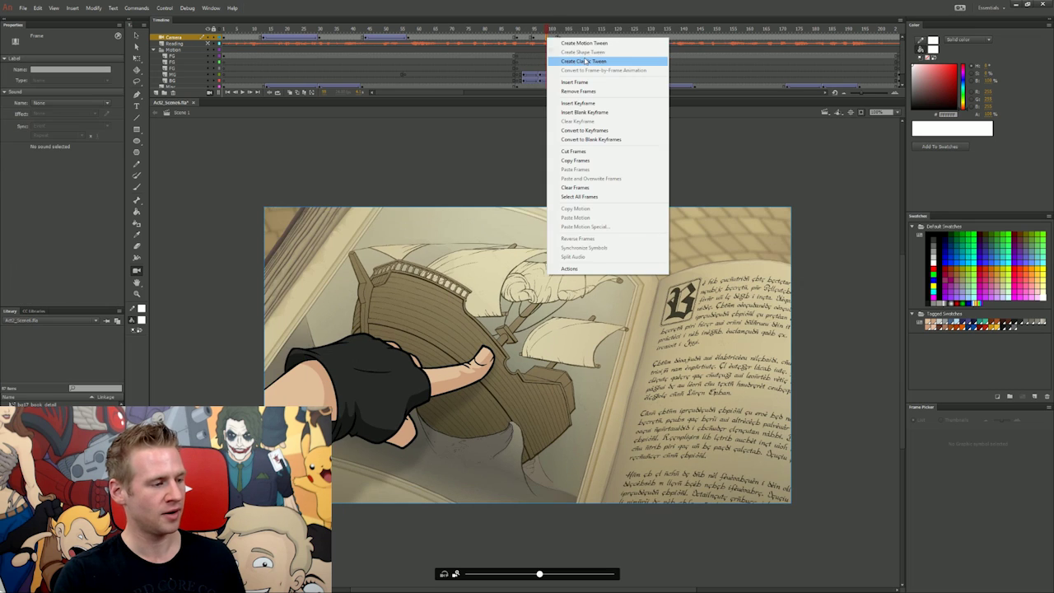
pyautogui.press('Escape')
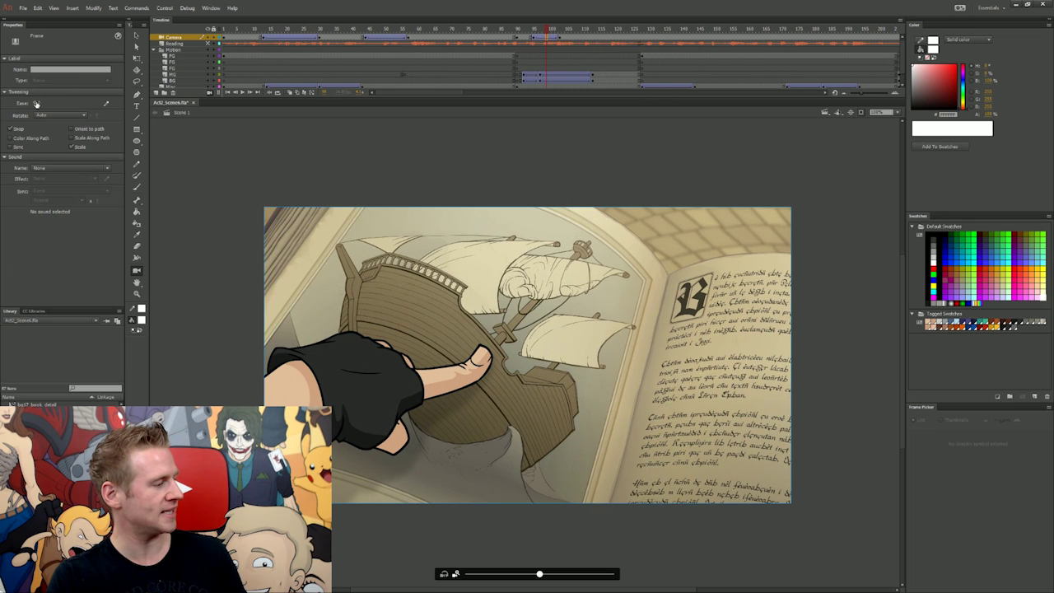
pyautogui.click(524, 31)
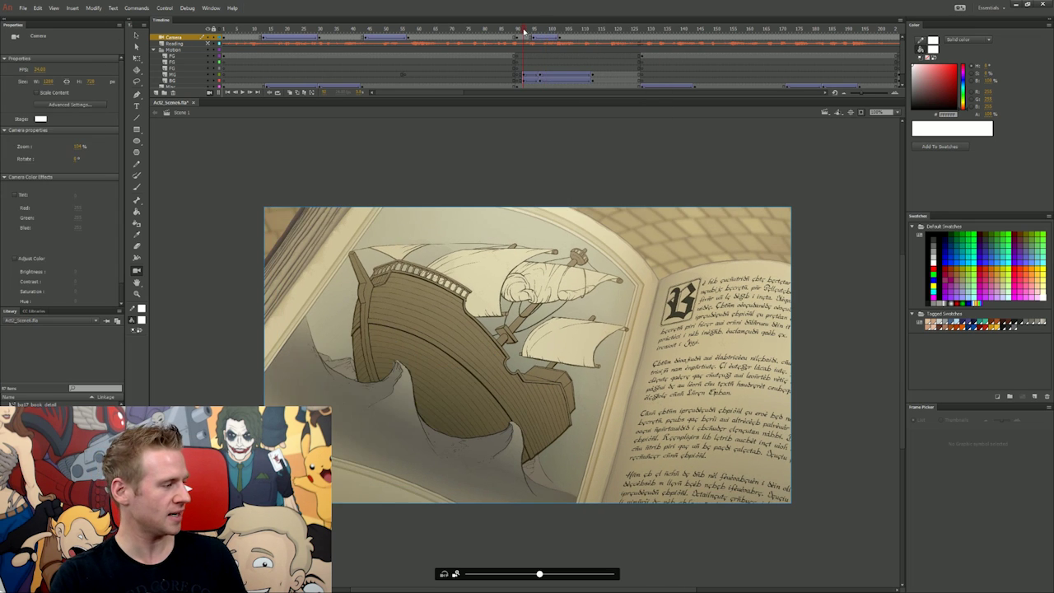
pyautogui.press('Return')
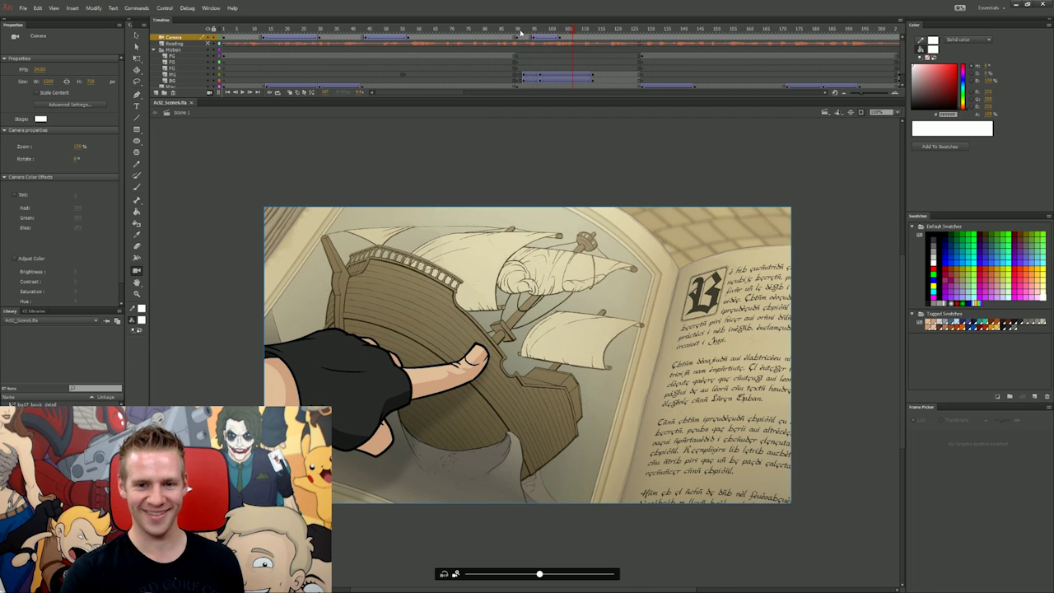
# Copy the camera framing from around frame 88 to a keyframe near frame 129, where the shot returns to the old man.
pyautogui.click(642, 37)
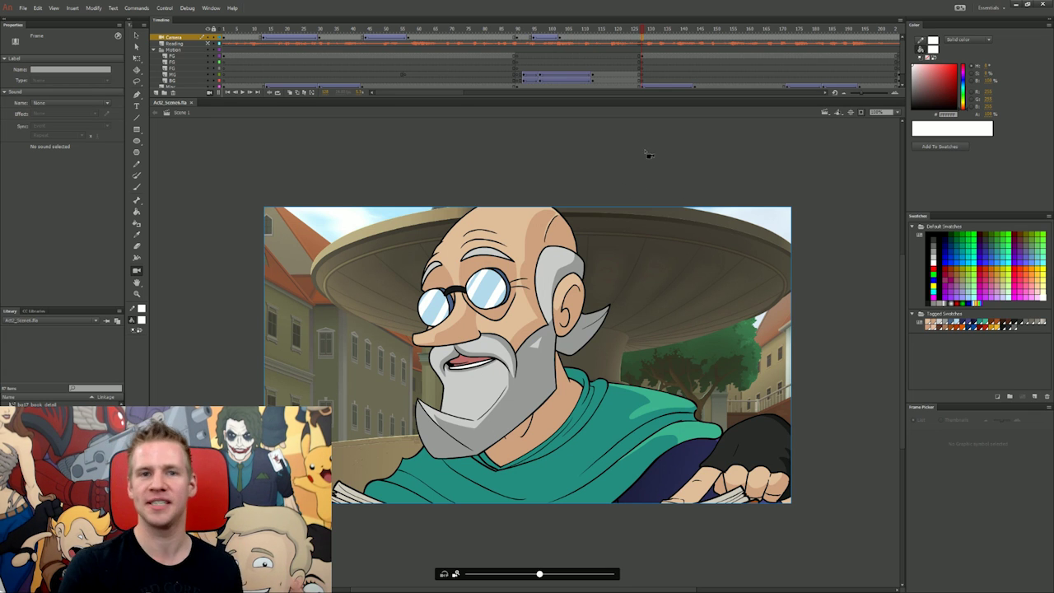
pyautogui.click(507, 36)
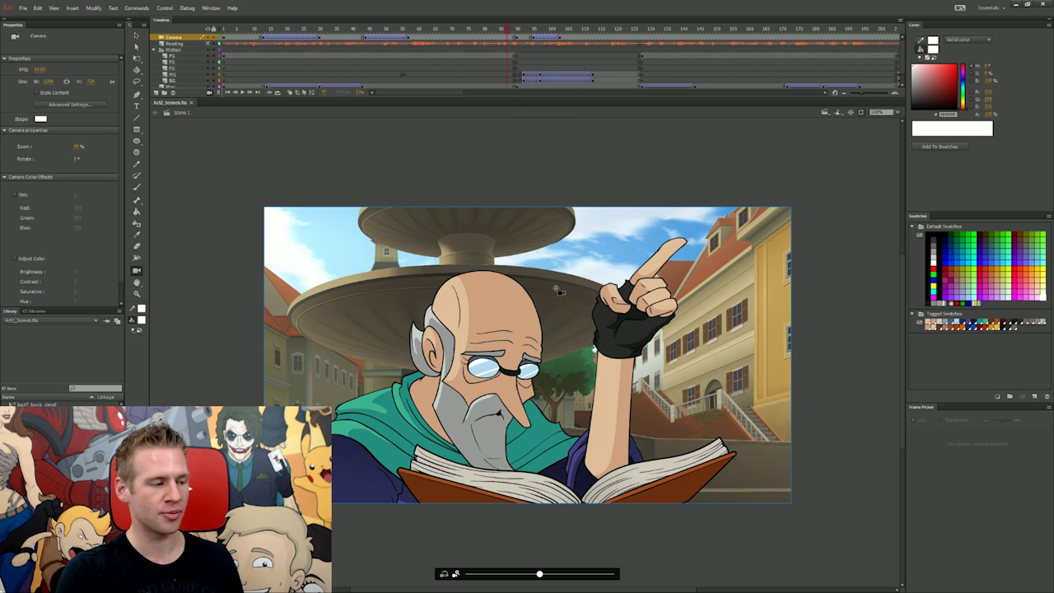
pyautogui.click(509, 43)
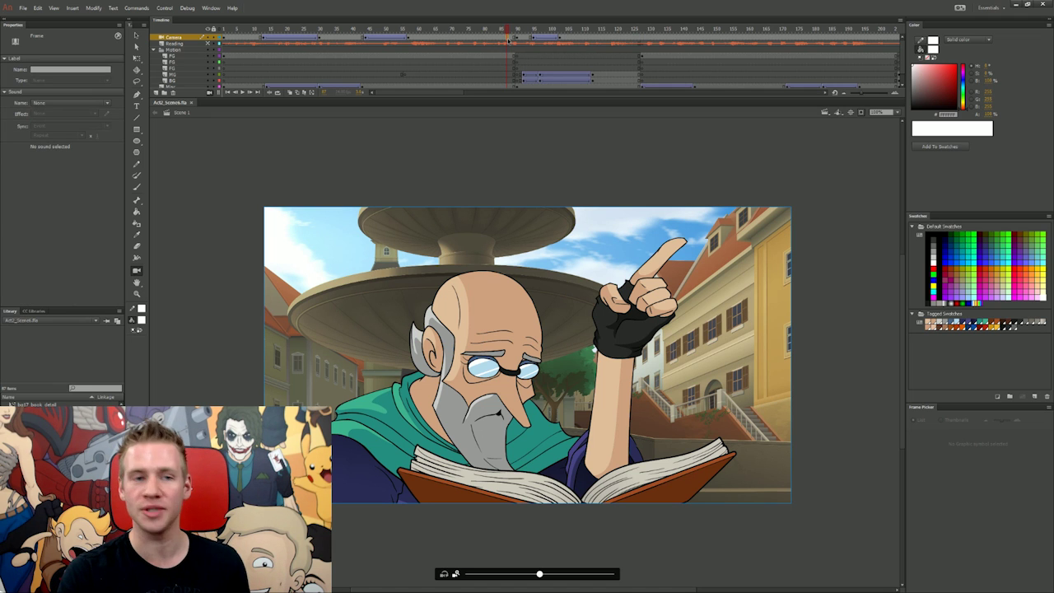
pyautogui.rightClick(508, 39)
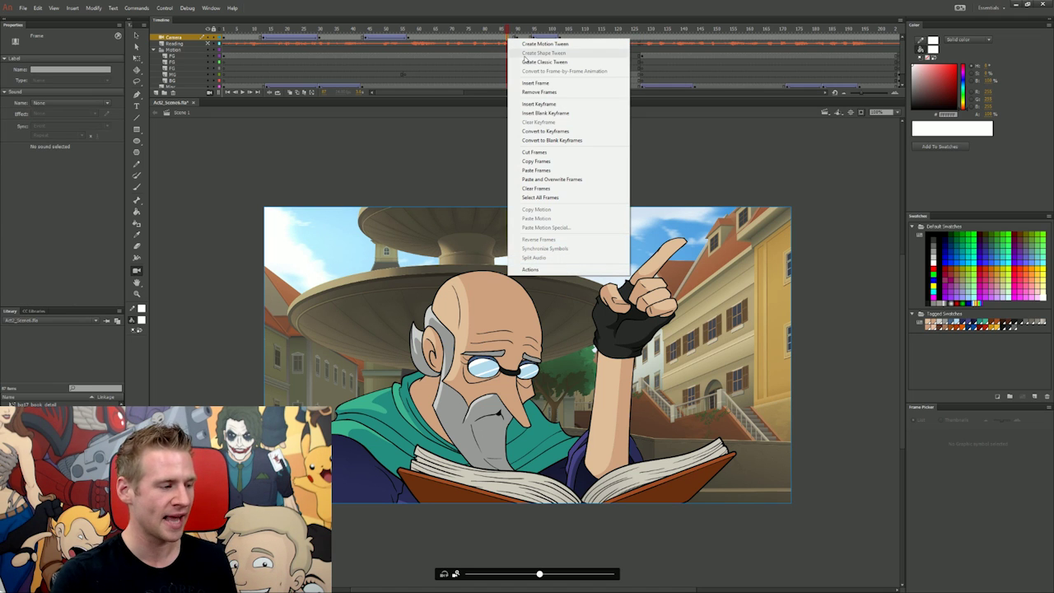
pyautogui.click(642, 39)
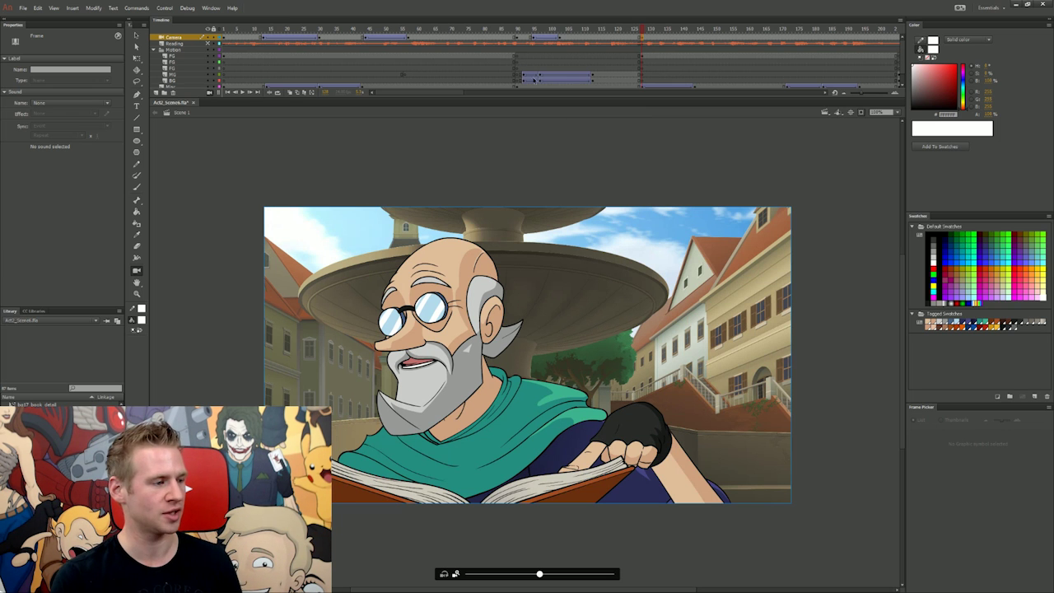
# Pan the camera at the keyframe near frame 129 so the old man sits closer to the middle of the frame.
pyautogui.click(511, 31)
pyautogui.click(644, 31)
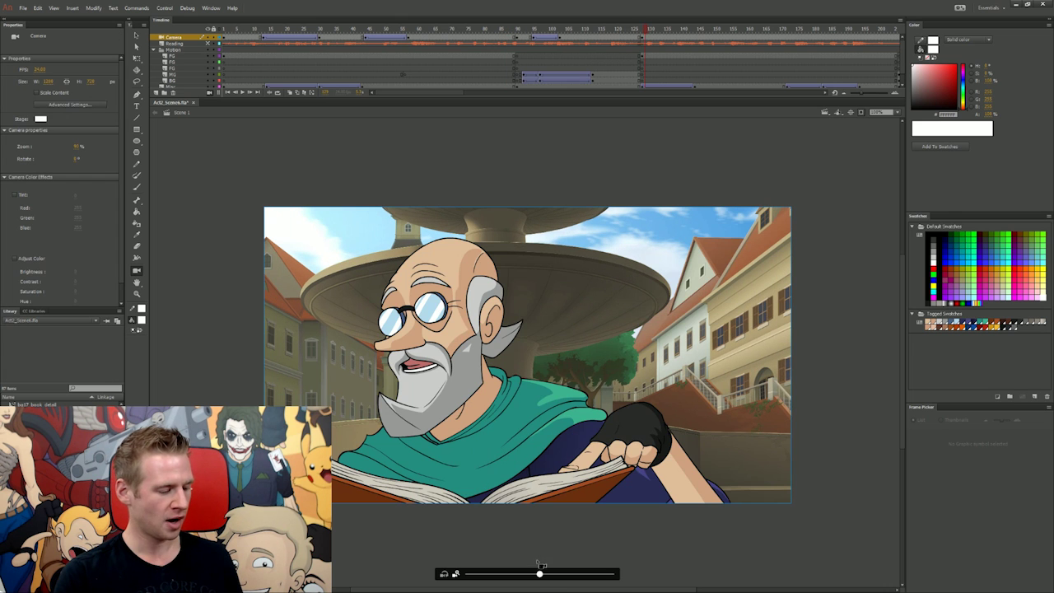
pyautogui.moveTo(539, 574); pyautogui.dragTo(685, 161)
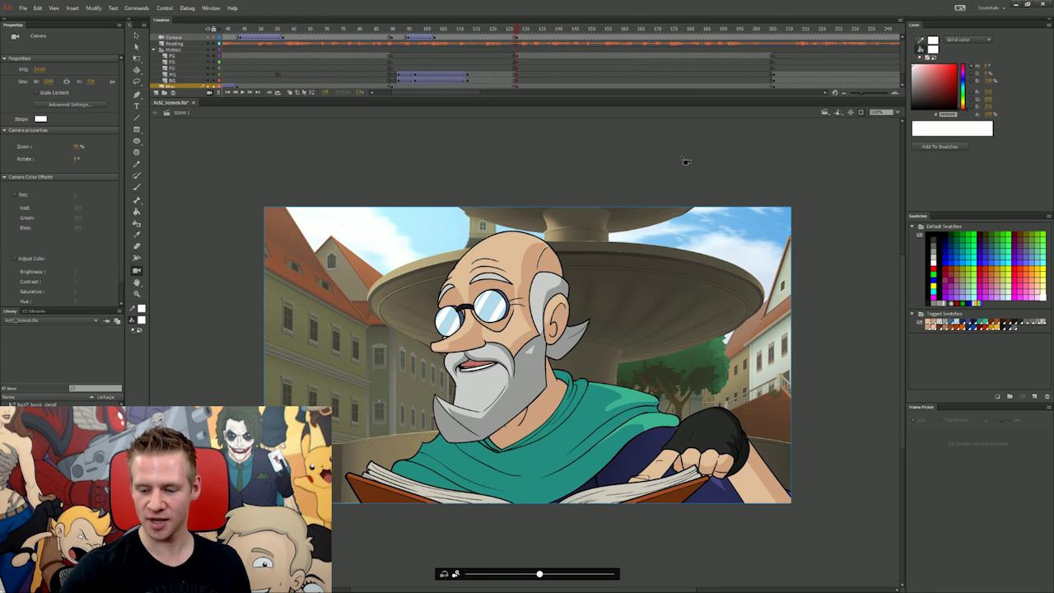
# Play back the reframed shot from around frame 129 and return to its start.
pyautogui.press('Return')
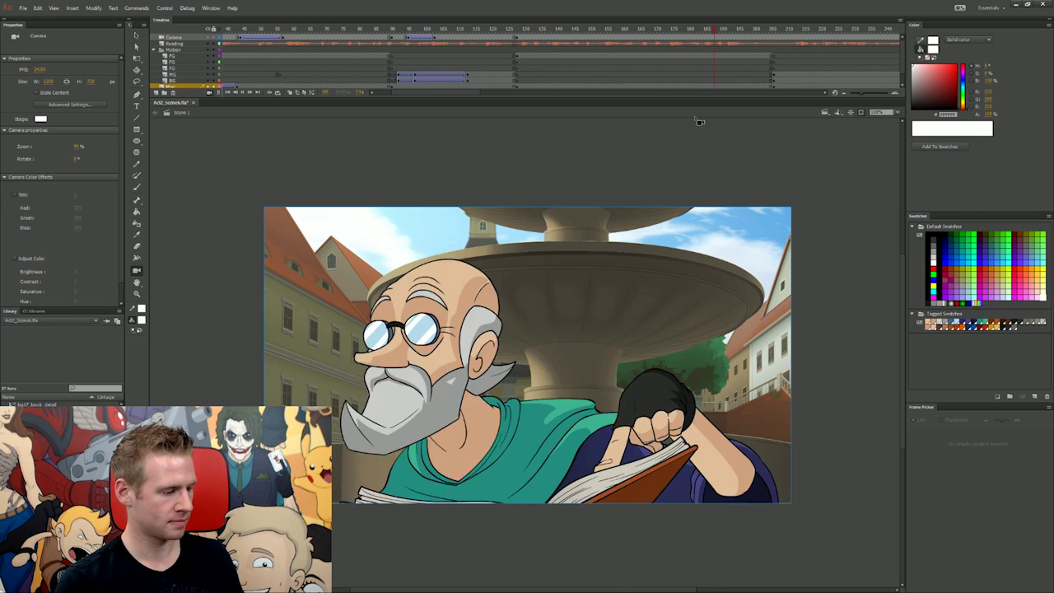
pyautogui.click(520, 31)
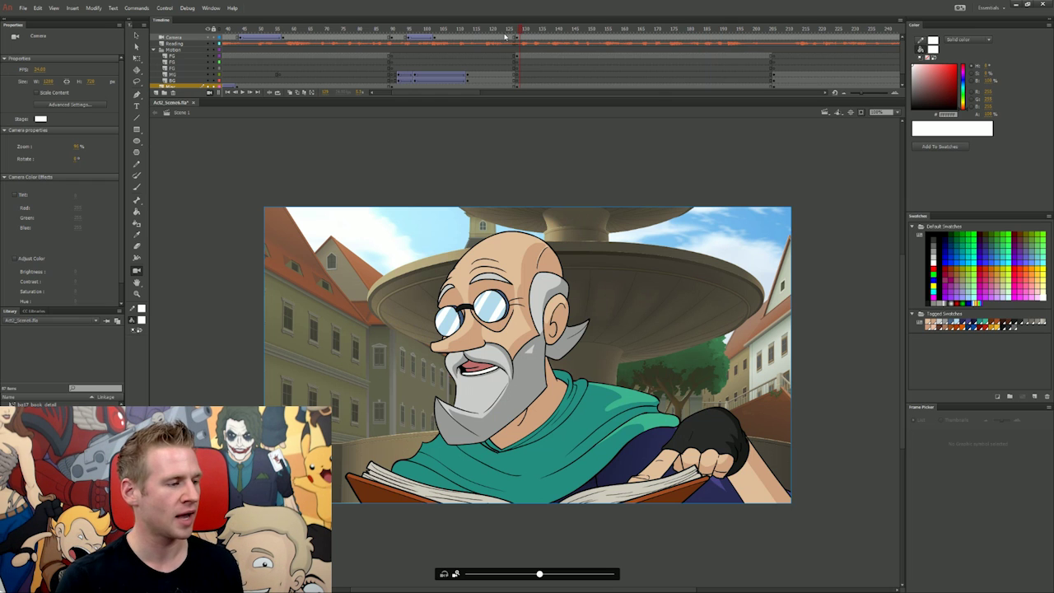
pyautogui.click(517, 33)
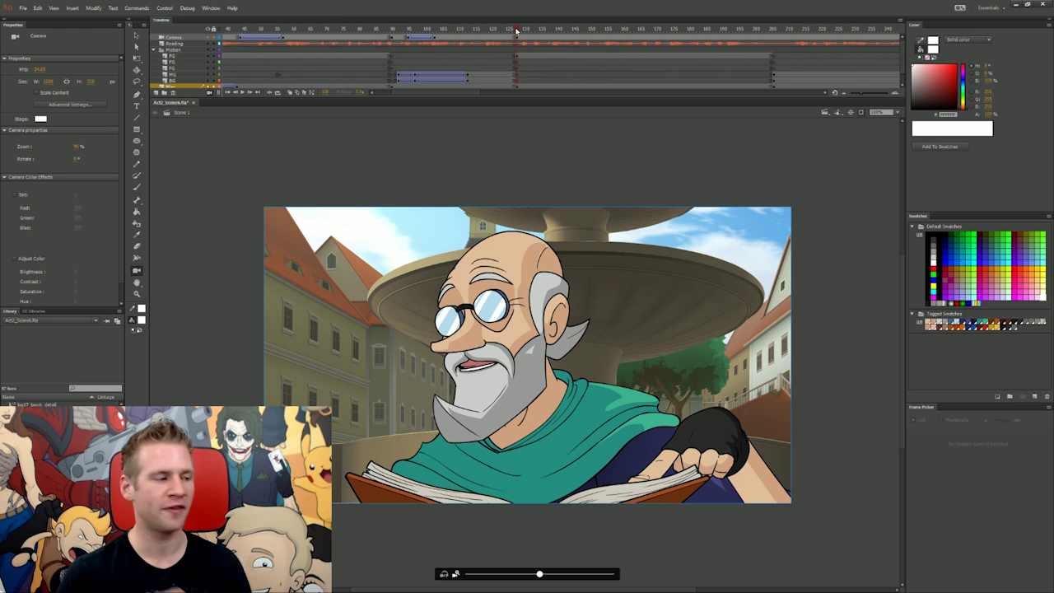
# Add a camera keyframe near frame 142, pan the view slightly, and create a classic tween from the keyframe near frame 129.
pyautogui.moveTo(518, 36); pyautogui.dragTo(561, 38)
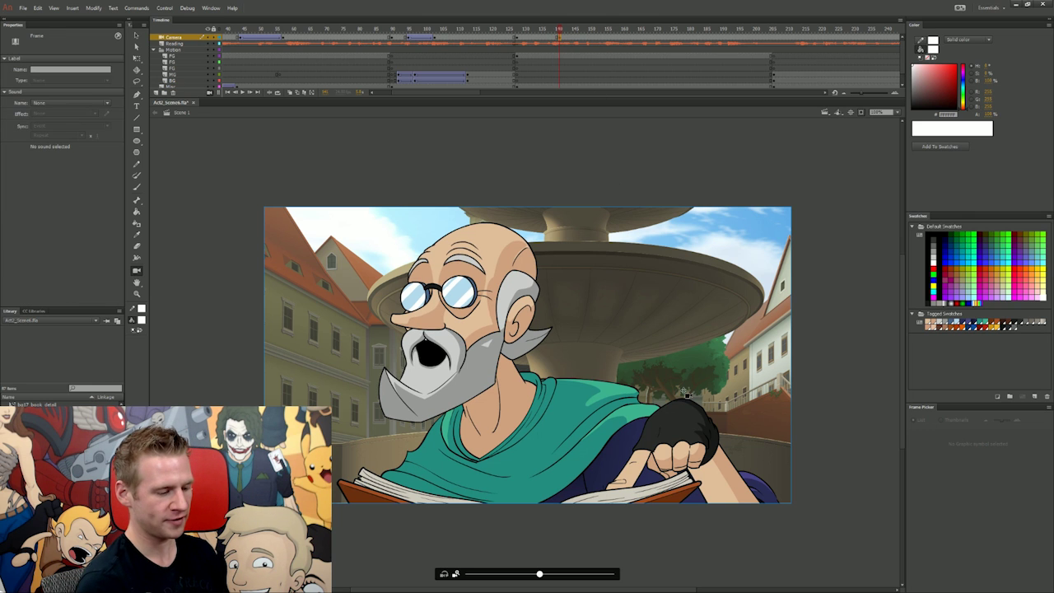
pyautogui.moveTo(671, 398); pyautogui.dragTo(650, 389)
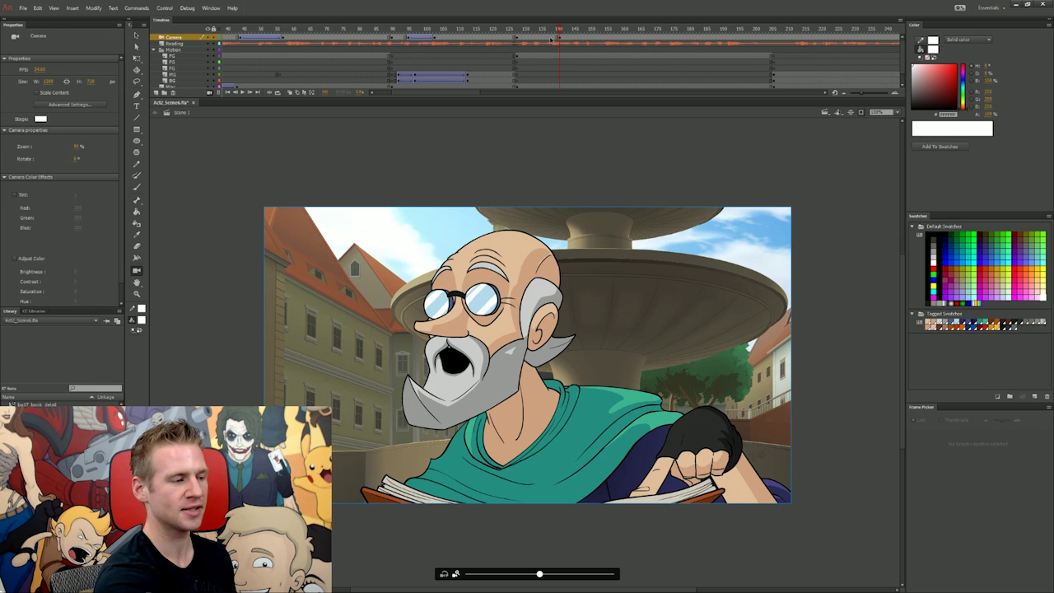
pyautogui.rightClick(548, 39)
pyautogui.click(607, 61)
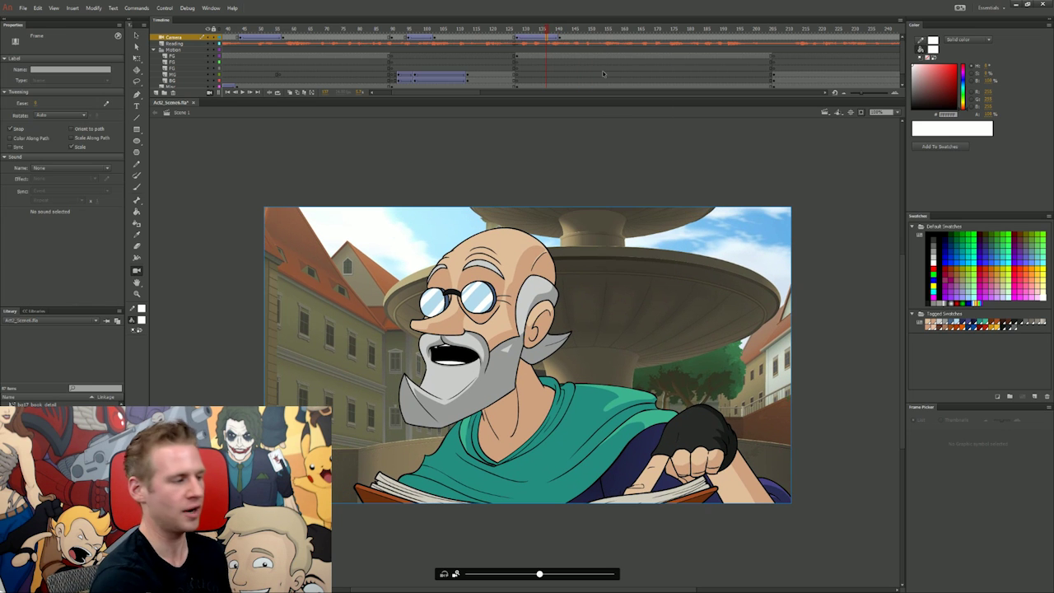
# Play back the scene from the end of the new camera tween near frame 142 and stop shortly past it.
pyautogui.click(561, 53)
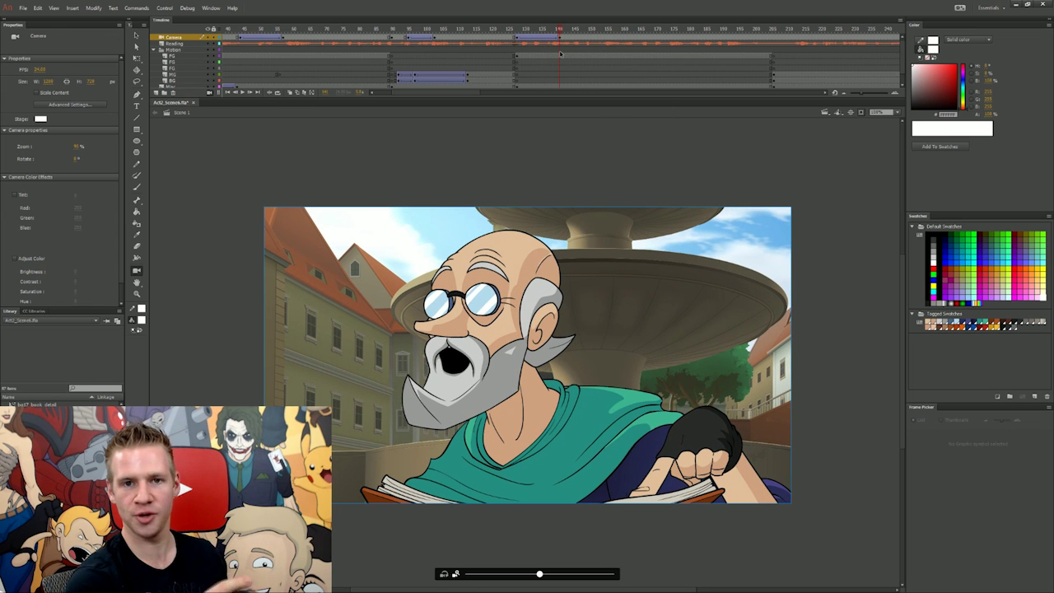
pyautogui.press('Return')
pyautogui.press('Return')
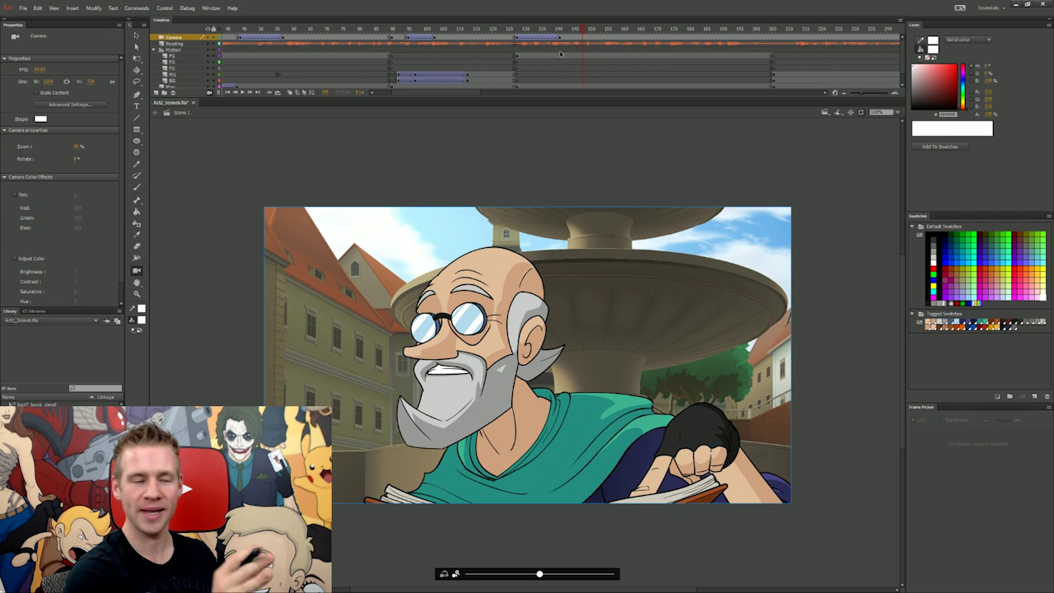
# Add a camera keyframe near frame 159, zoom in and recentre the old man, and create a classic tween from the previous camera keyframe.
pyautogui.click(621, 38)
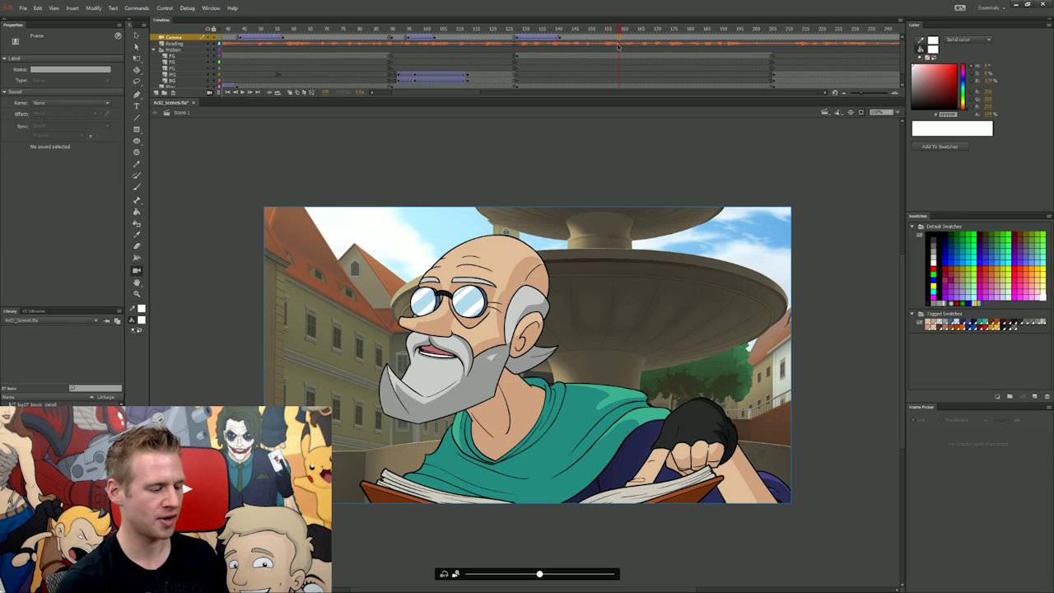
pyautogui.moveTo(540, 574); pyautogui.dragTo(560, 574)
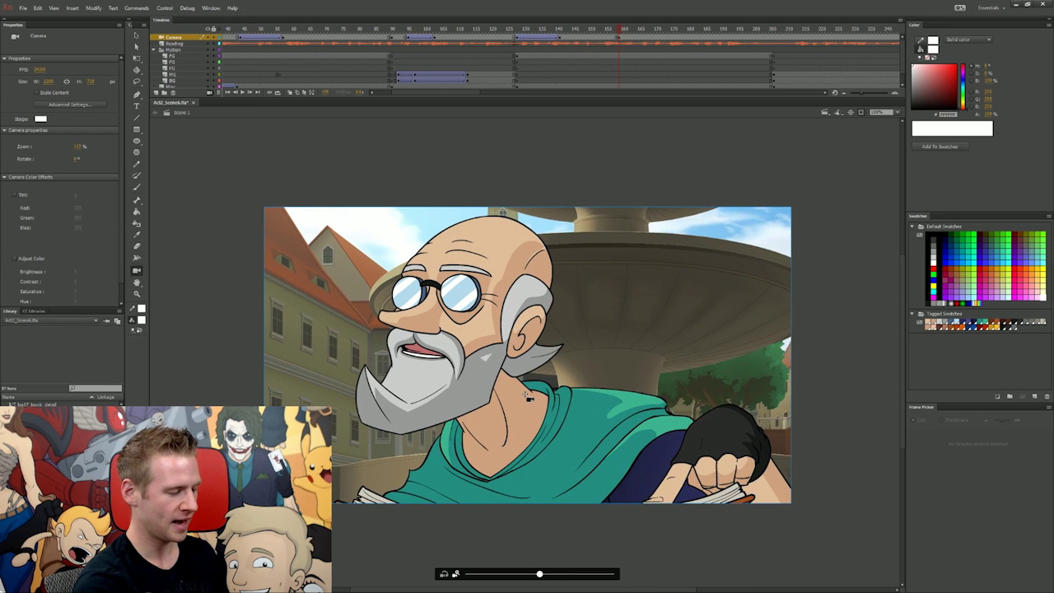
pyautogui.moveTo(527, 396); pyautogui.dragTo(499, 387)
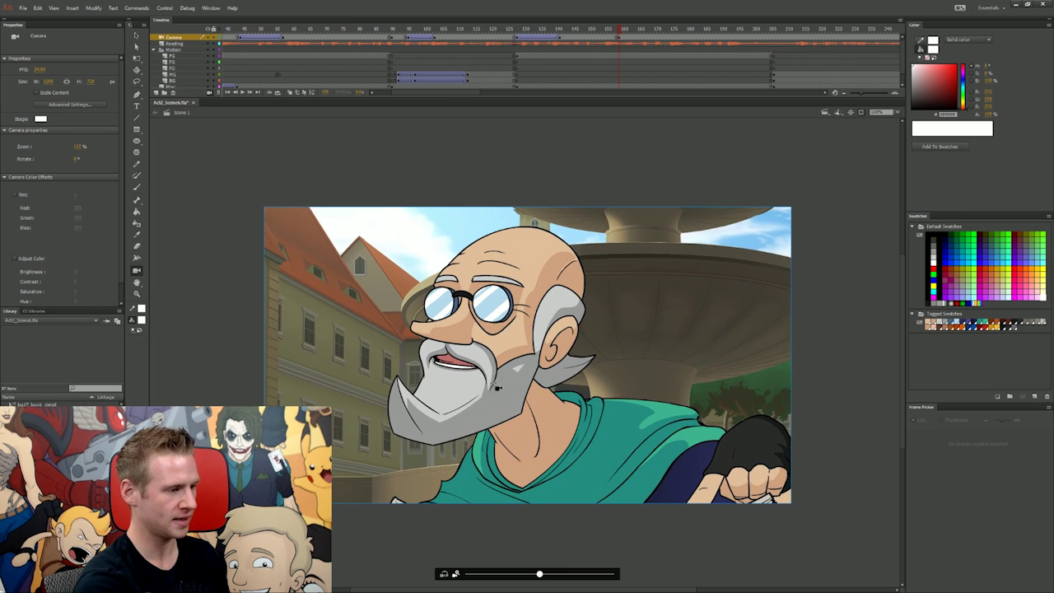
pyautogui.rightClick(602, 38)
pyautogui.click(675, 59)
# Shape a custom ease-in and ease-out curve for the camera tween ending near frame 159.
pyautogui.click(107, 106)
pyautogui.click(546, 284)
pyautogui.moveTo(546, 285); pyautogui.dragTo(565, 292)
pyautogui.click(429, 354)
pyautogui.moveTo(495, 326); pyautogui.dragTo(550, 344)
pyautogui.click(566, 293)
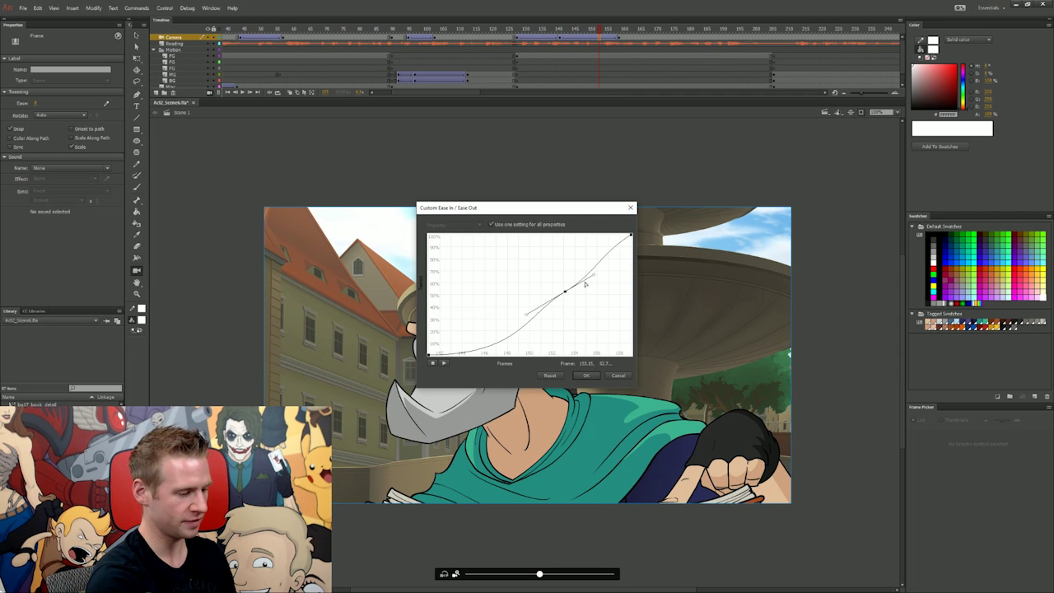
pyautogui.moveTo(584, 283); pyautogui.dragTo(577, 272)
pyautogui.moveTo(630, 234); pyautogui.dragTo(589, 235)
pyautogui.click(593, 374)
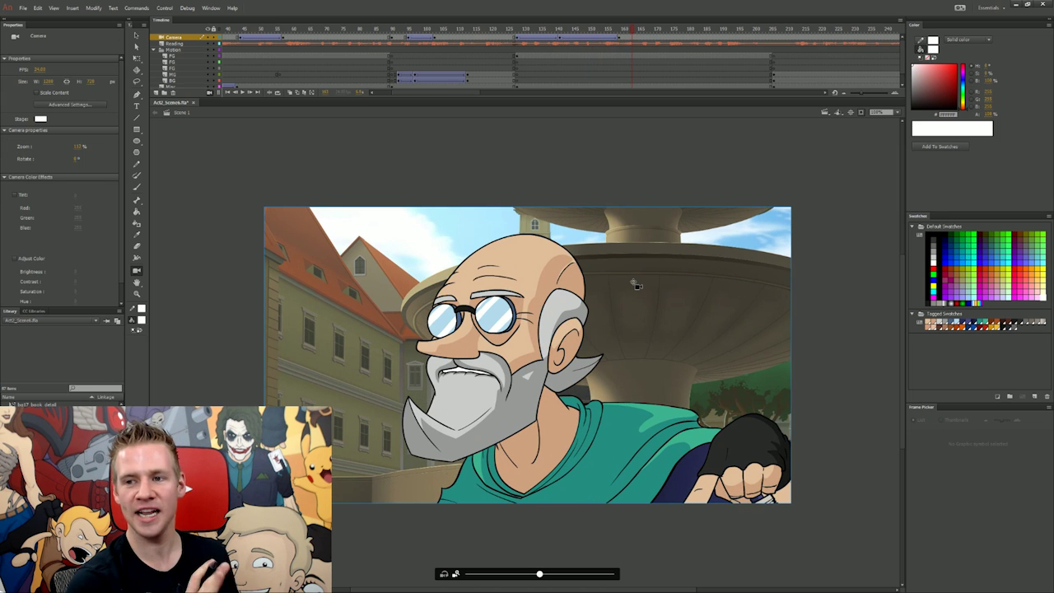
# Pan the camera slightly at the keyframe near frame 159 and play back the eased move.
pyautogui.click(620, 30)
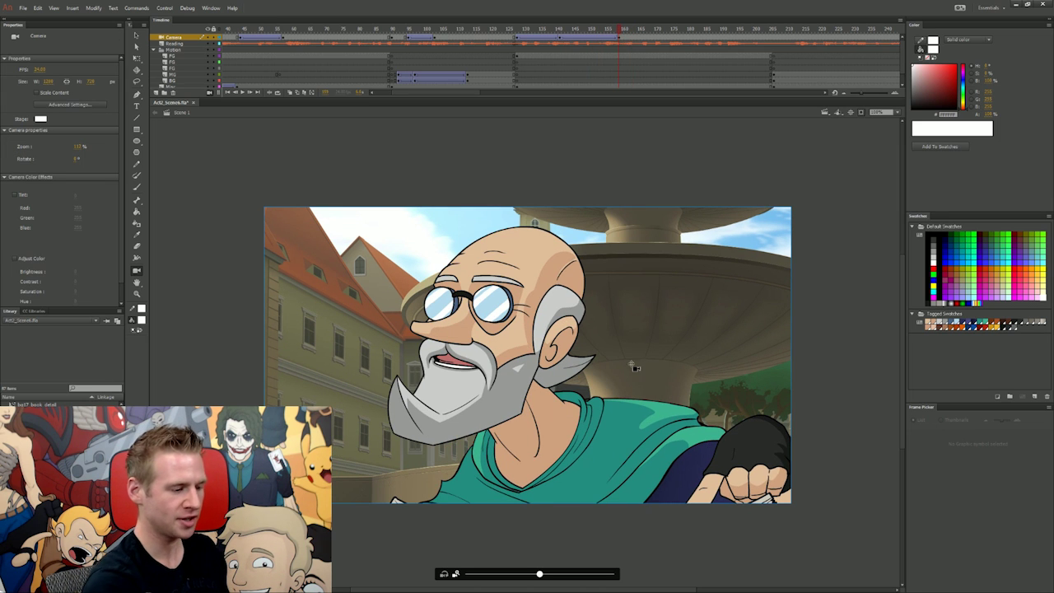
pyautogui.moveTo(630, 376); pyautogui.dragTo(611, 375)
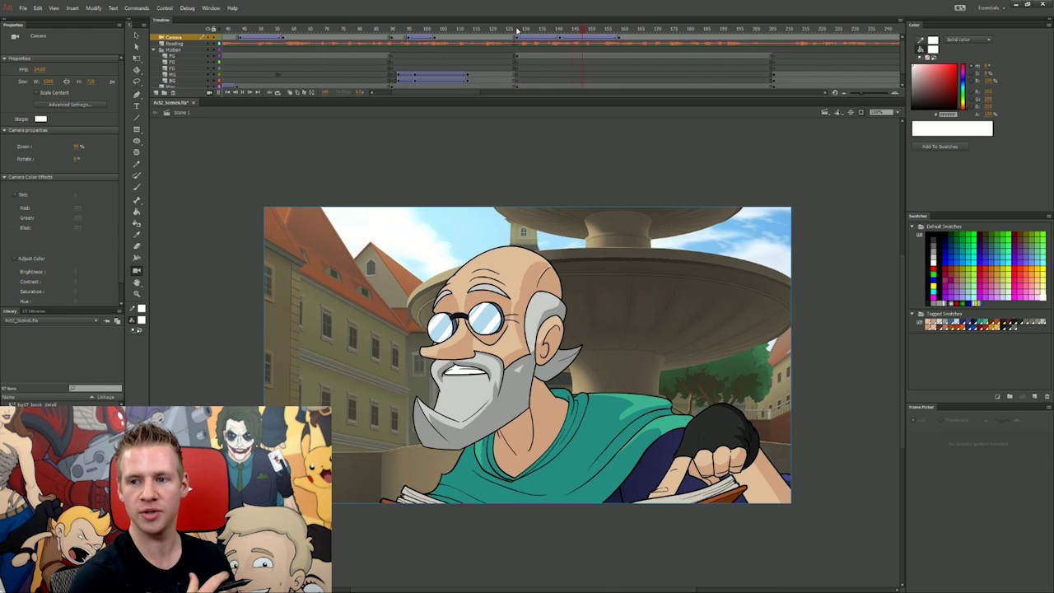
pyautogui.press('Return')
pyautogui.click(619, 37)
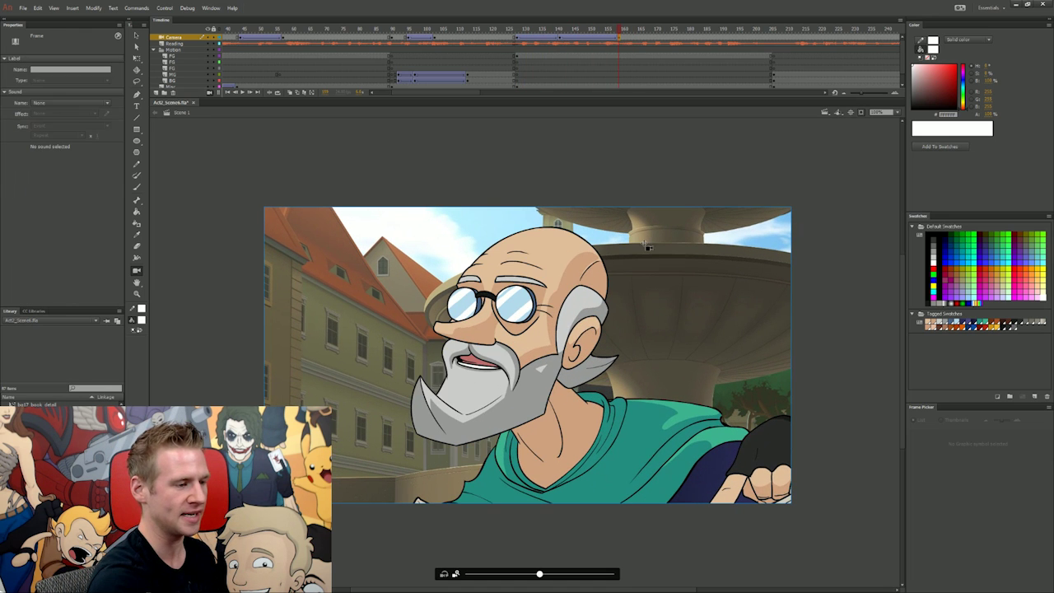
# Add camera keyframes near frames 165 and 177, panning and slightly zooming in on the old man at the second one.
pyautogui.click(514, 33)
pyautogui.moveTo(514, 33); pyautogui.dragTo(678, 35)
pyautogui.click(680, 38)
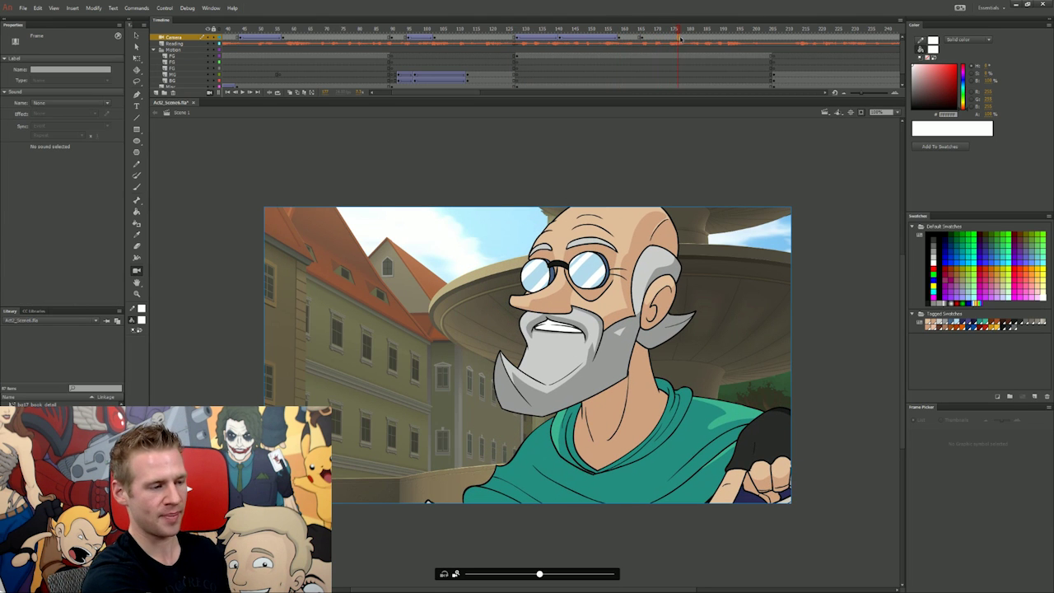
pyautogui.click(681, 38)
pyautogui.moveTo(651, 323); pyautogui.dragTo(589, 358)
pyautogui.moveTo(539, 573); pyautogui.dragTo(546, 574)
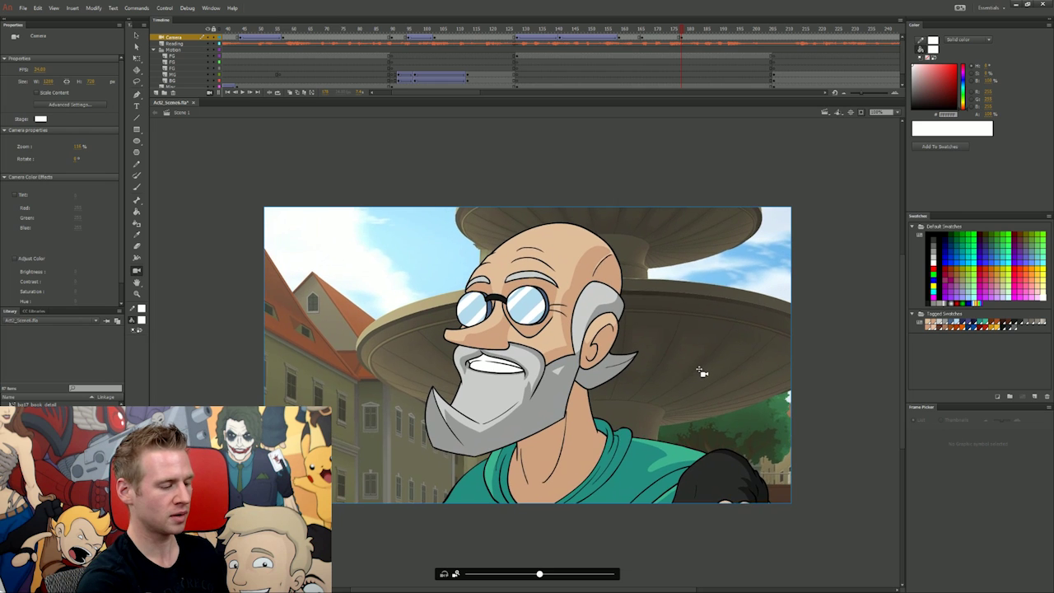
# Create a classic tween between the camera keyframes near frames 165 and 177 and play it back.
pyautogui.rightClick(673, 37)
pyautogui.click(739, 65)
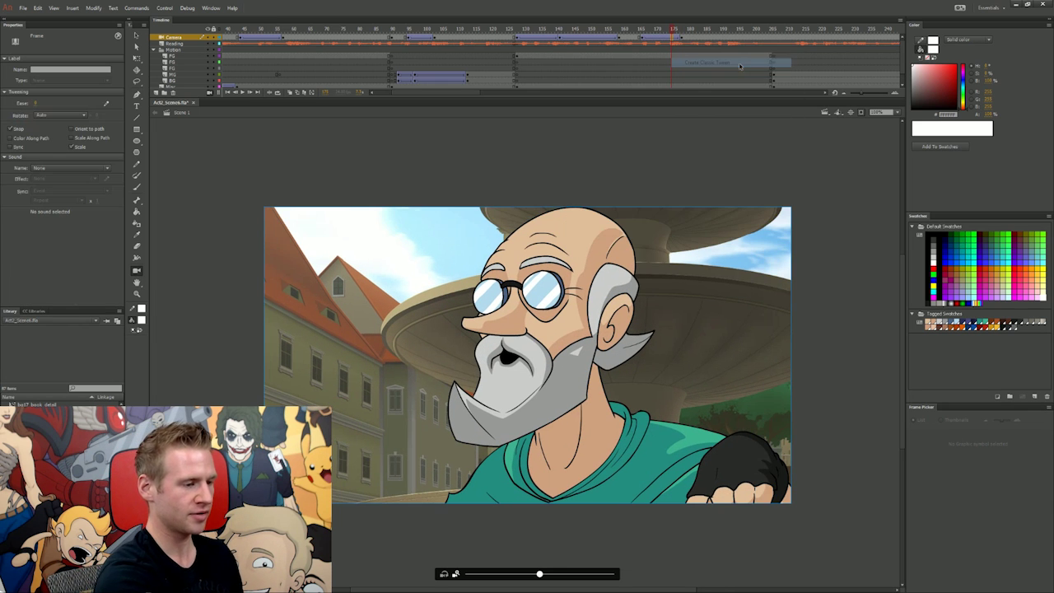
pyautogui.press('Return')
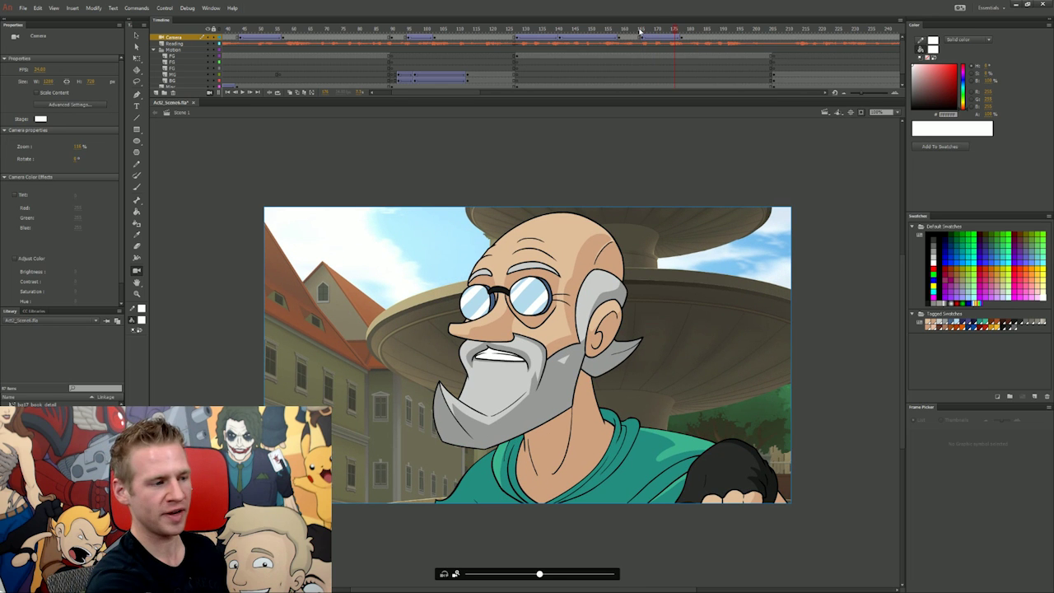
# Shape a custom ease curve for the camera tween between frames 165 and 177.
pyautogui.click(661, 40)
pyautogui.click(108, 104)
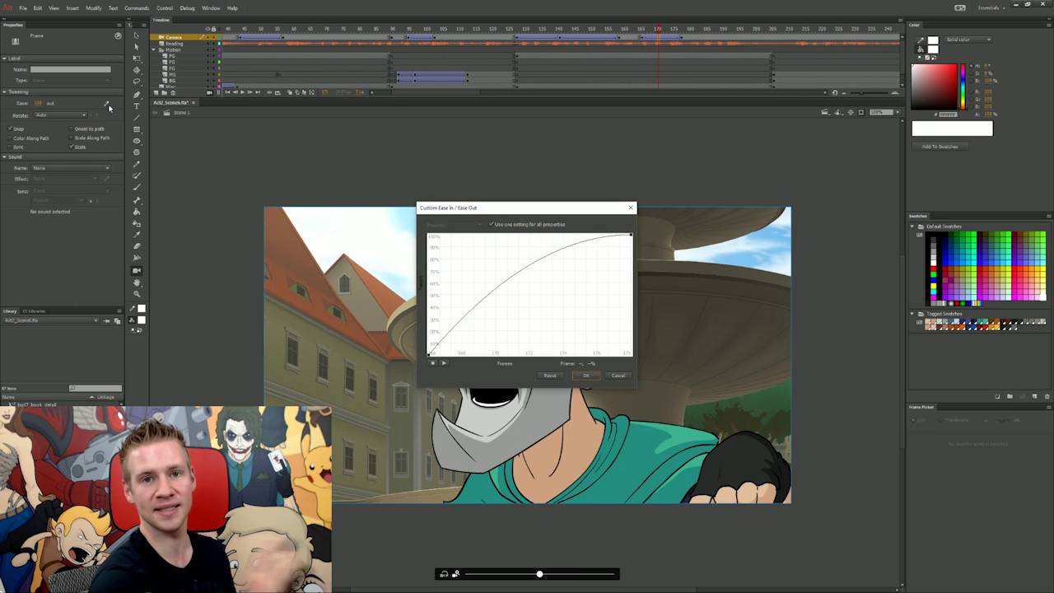
pyautogui.moveTo(499, 278); pyautogui.dragTo(568, 355)
pyautogui.click(630, 236)
pyautogui.click(587, 375)
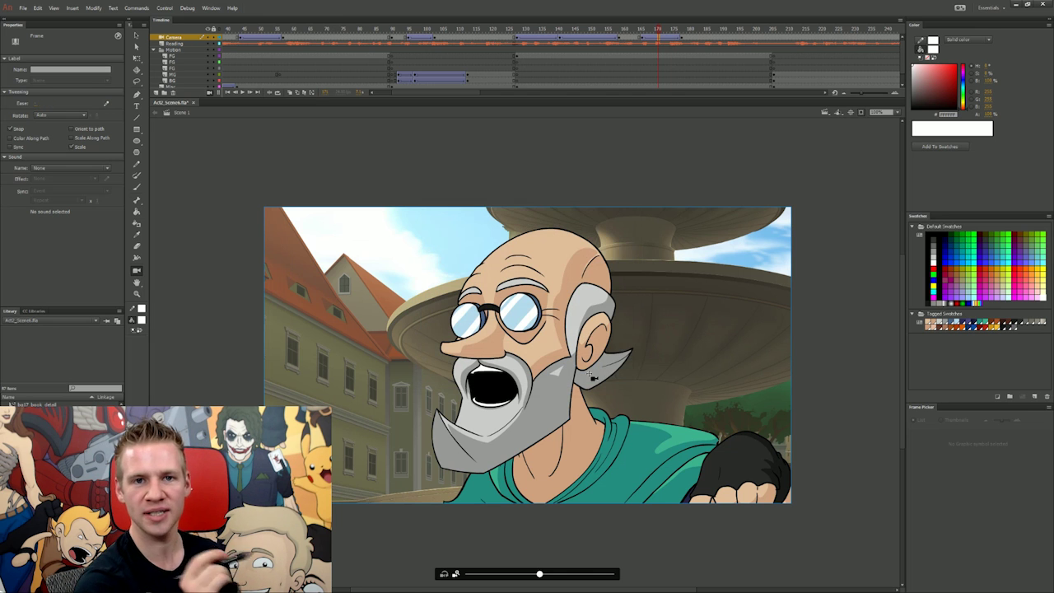
# Review the eased camera tween and stretch its keyframes to about frames 163 and 180.
pyautogui.click(640, 32)
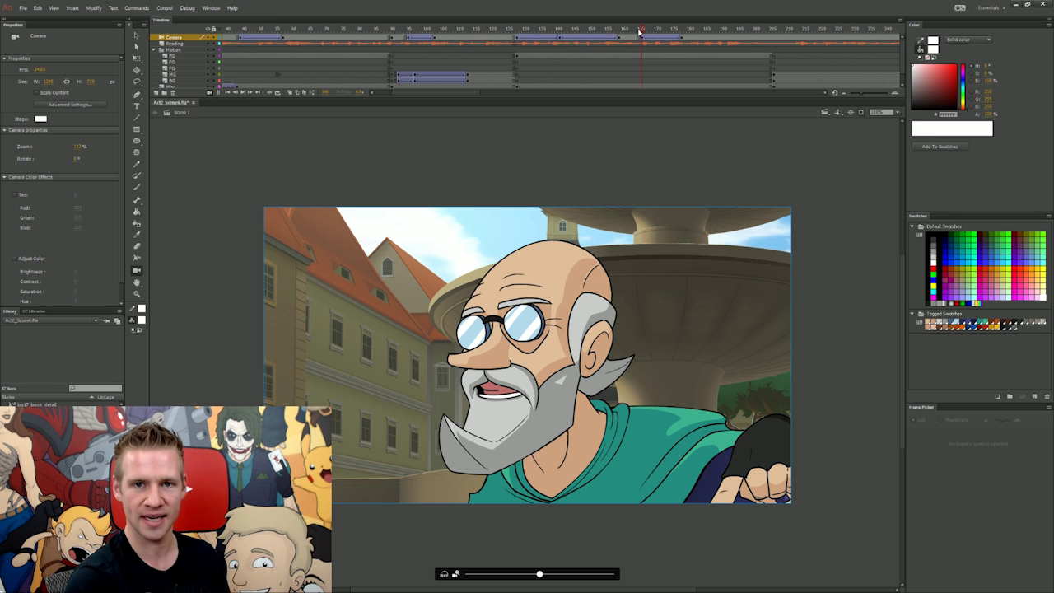
pyautogui.moveTo(639, 31); pyautogui.dragTo(684, 33)
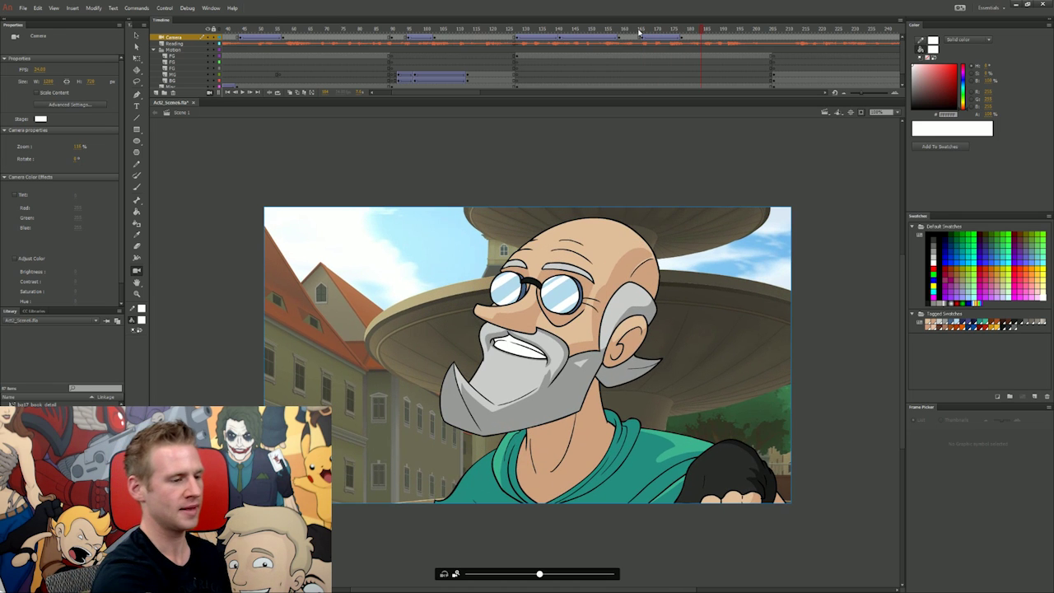
pyautogui.click(642, 39)
pyautogui.click(688, 31)
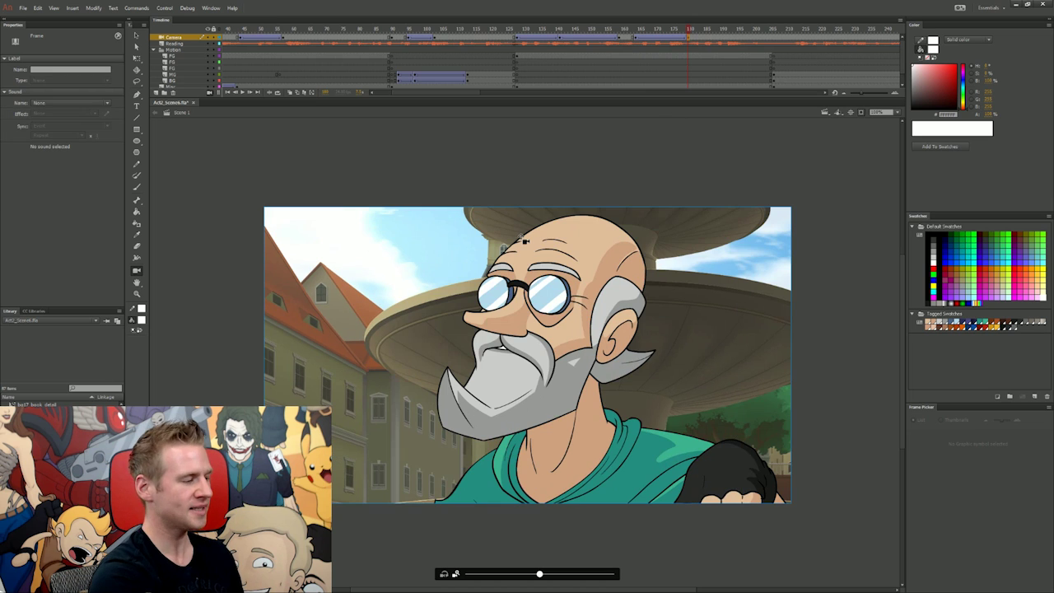
# Zoom the camera out slightly and give it a slight rotation at the keyframe near frame 180.
pyautogui.click(449, 574)
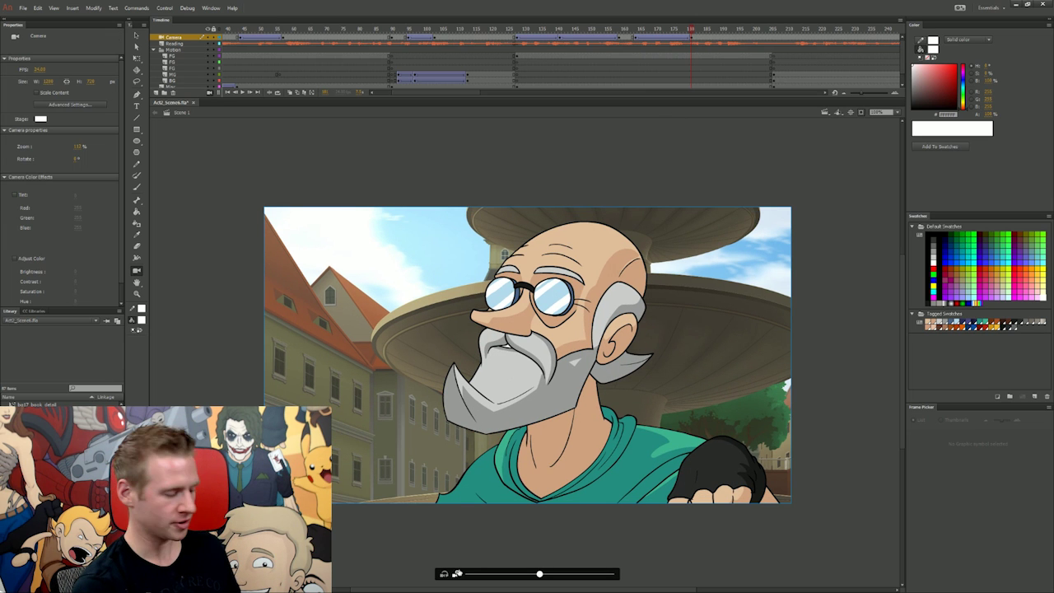
pyautogui.press('alt')
pyautogui.moveTo(540, 574); pyautogui.dragTo(540, 575)
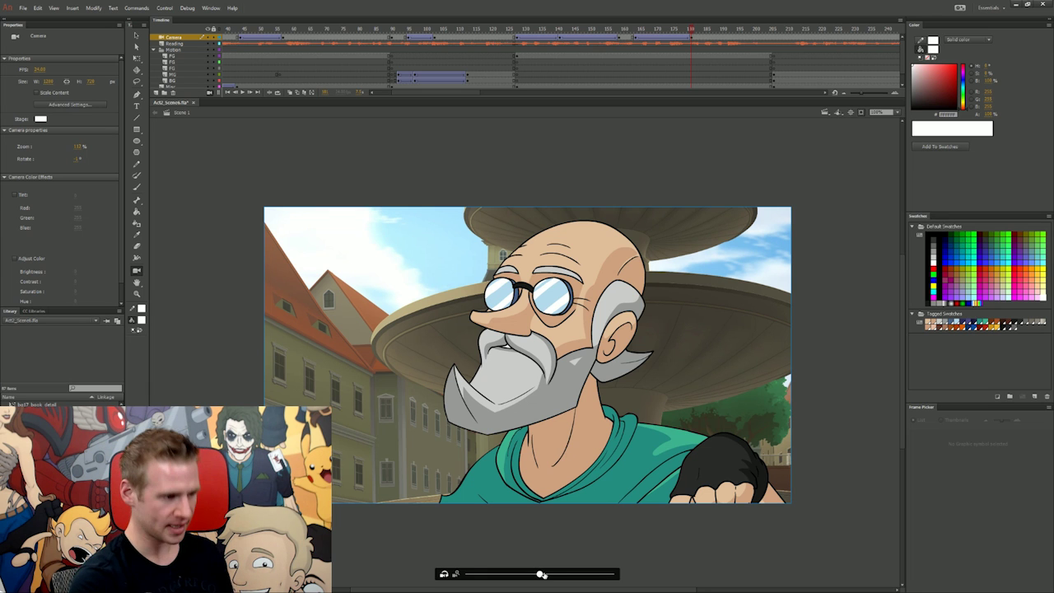
# Play back the tilted camera move from about frame 163.
pyautogui.click(635, 30)
pyautogui.press('Return')
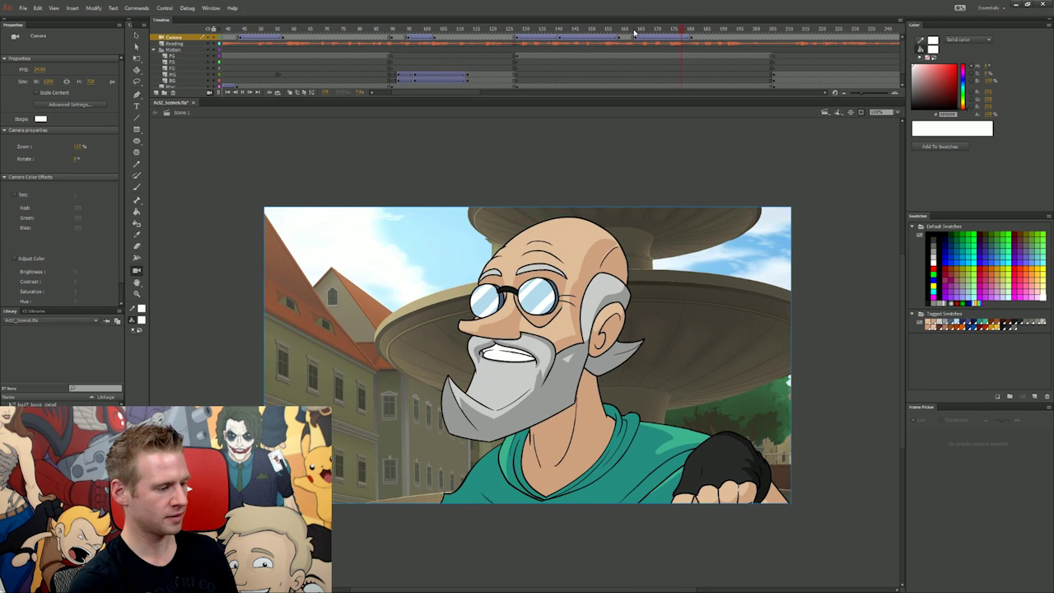
pyautogui.press('Return')
pyautogui.click(635, 30)
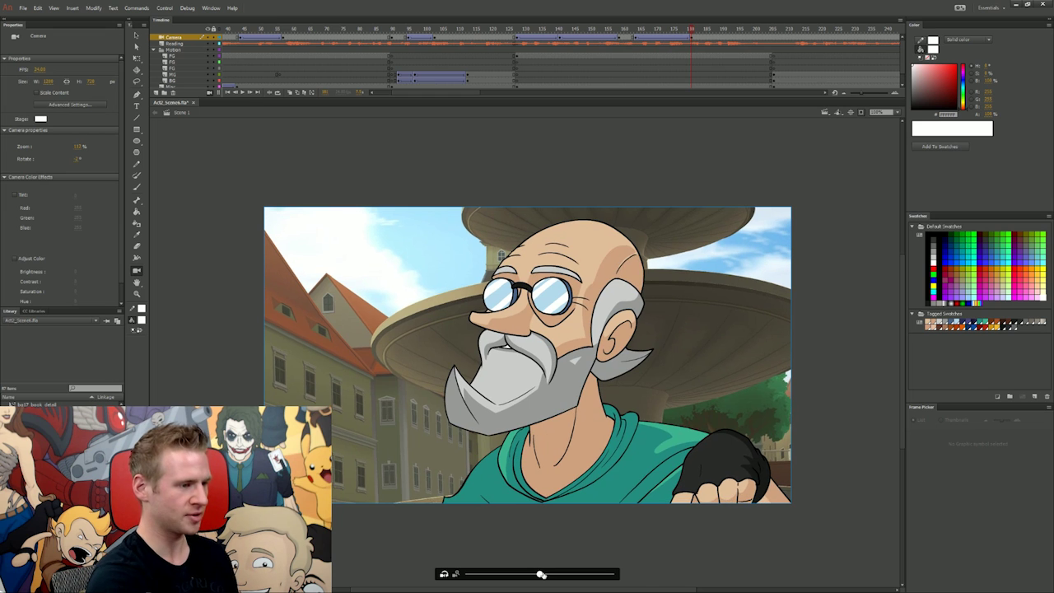
pyautogui.press('Return')
# Add a camera keyframe near frame 196, adjust its pan and rotation, and create a classic tween from the keyframe near frame 180.
pyautogui.click(744, 49)
pyautogui.moveTo(489, 413); pyautogui.dragTo(389, 463)
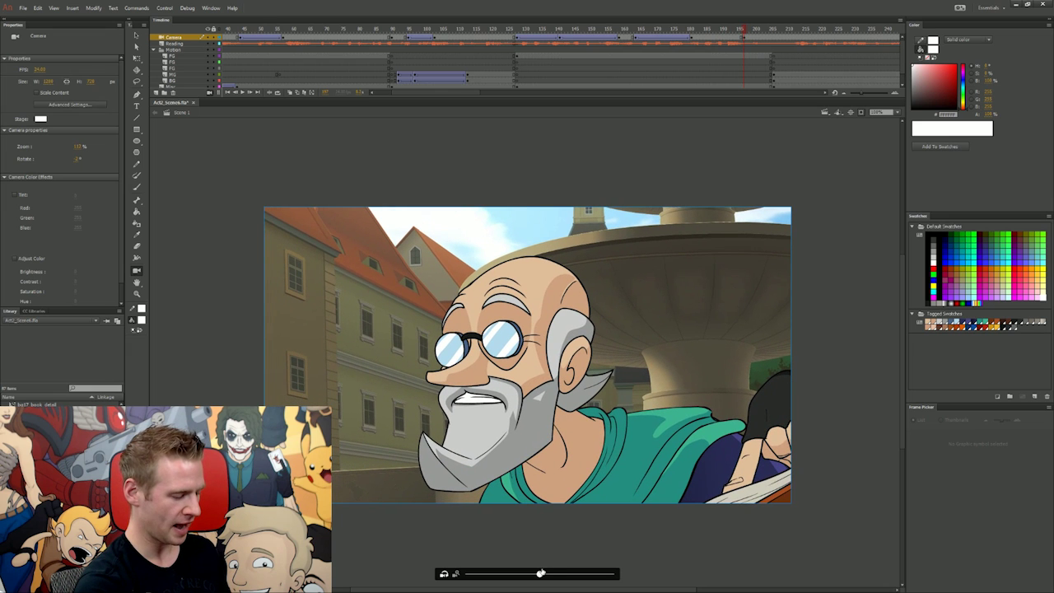
pyautogui.moveTo(539, 574)
pyautogui.mouseDown()
pyautogui.moveTo(530, 575)
pyautogui.moveTo(541, 575)
pyautogui.mouseUp()
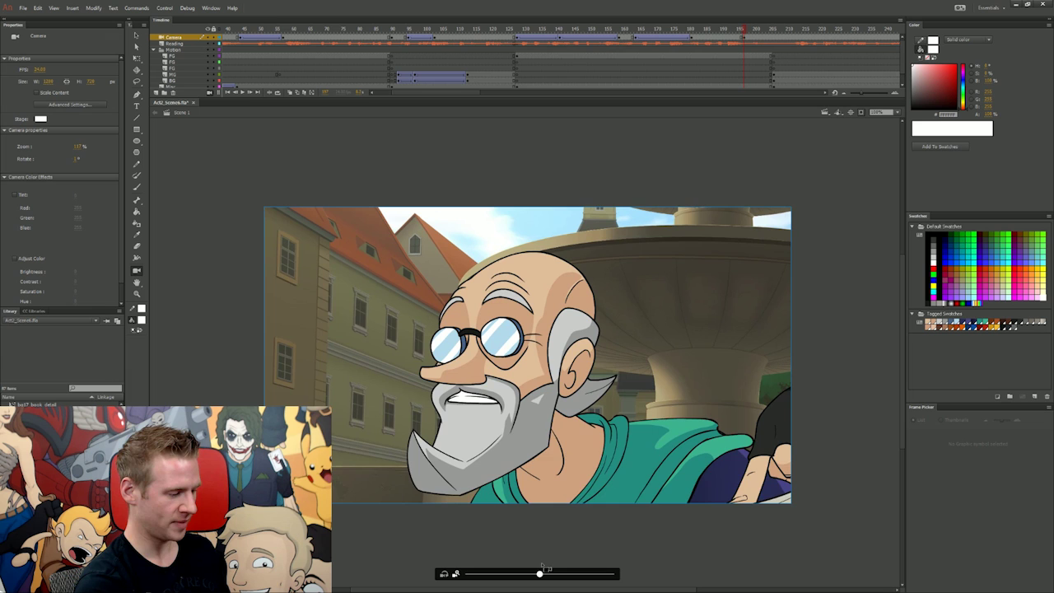
pyautogui.moveTo(593, 429); pyautogui.dragTo(692, 393)
pyautogui.rightClick(714, 37)
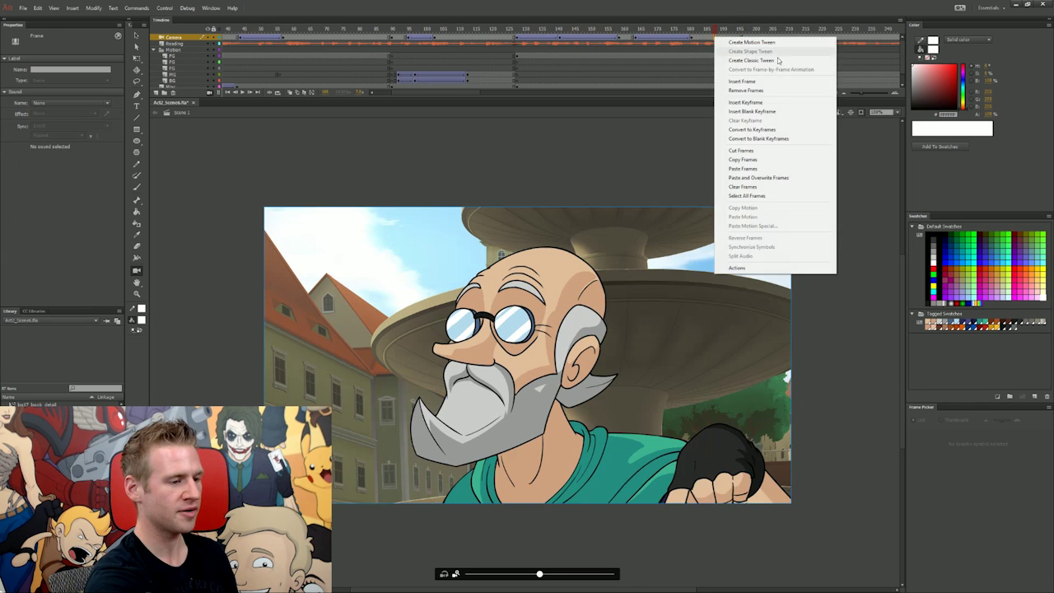
pyautogui.click(751, 60)
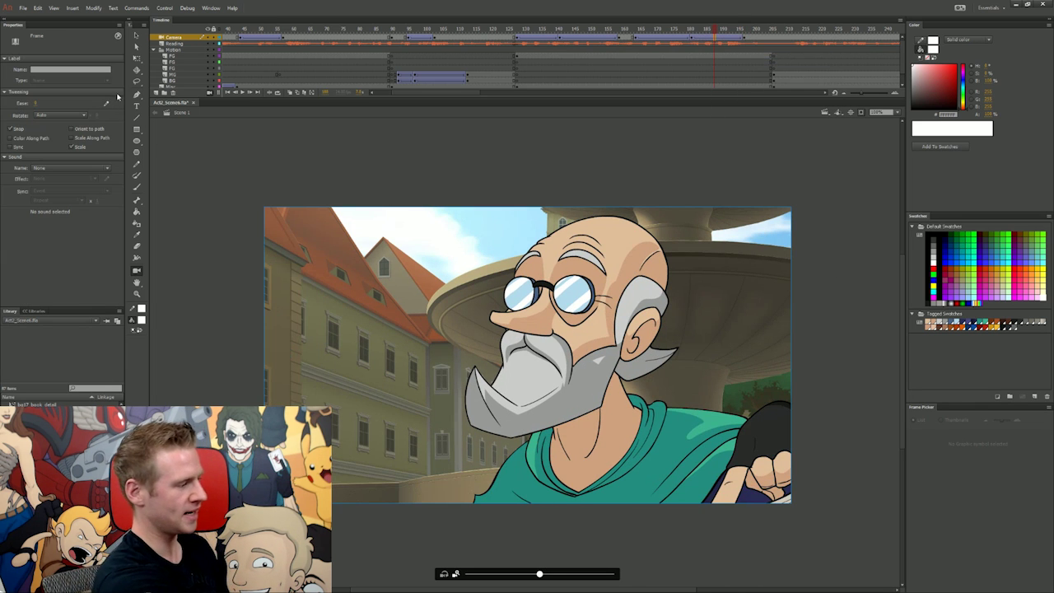
# Edit the custom ease of the camera tween ending near frame 196 and play back from about frame 163.
pyautogui.click(105, 103)
pyautogui.click(553, 372)
pyautogui.moveTo(683, 29); pyautogui.dragTo(636, 29)
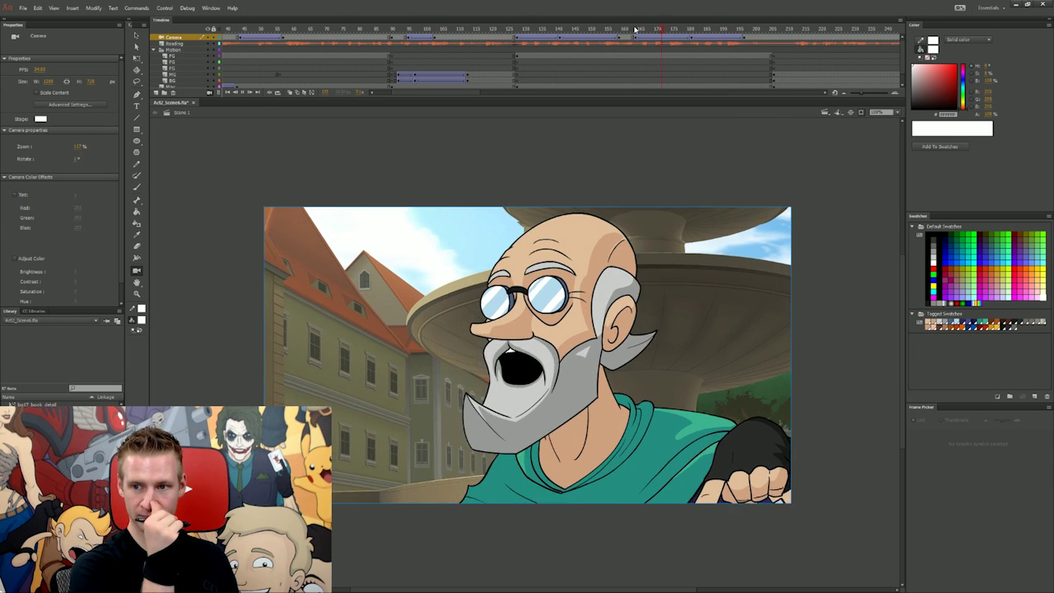
pyautogui.press('Return')
# Keyframe the camera at frame 205, show content outside the stage, and reframe the wide square by panning, zooming out and levelling the rotation.
pyautogui.click(775, 43)
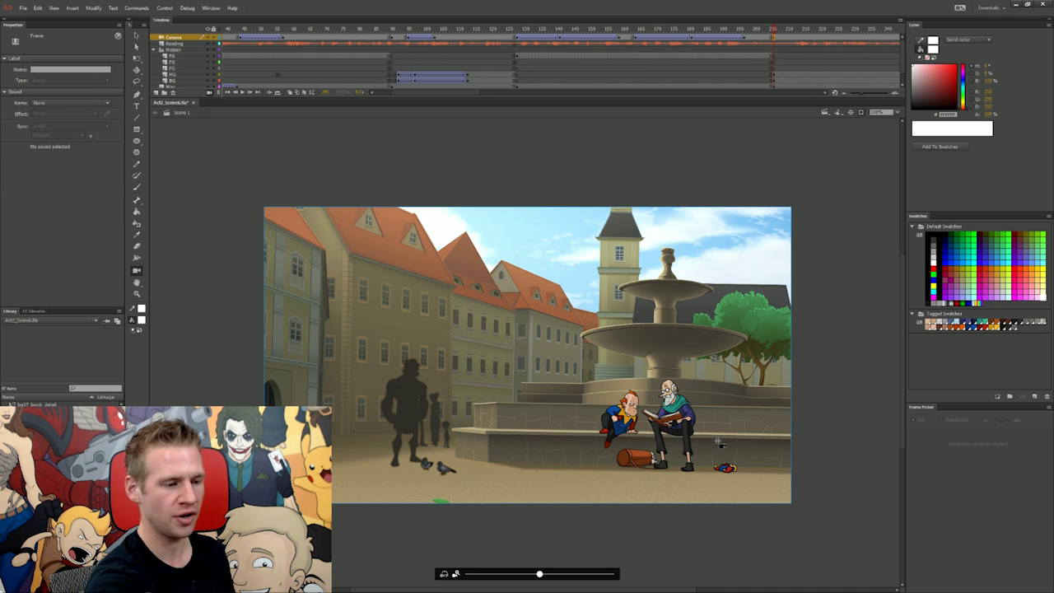
pyautogui.click(861, 114)
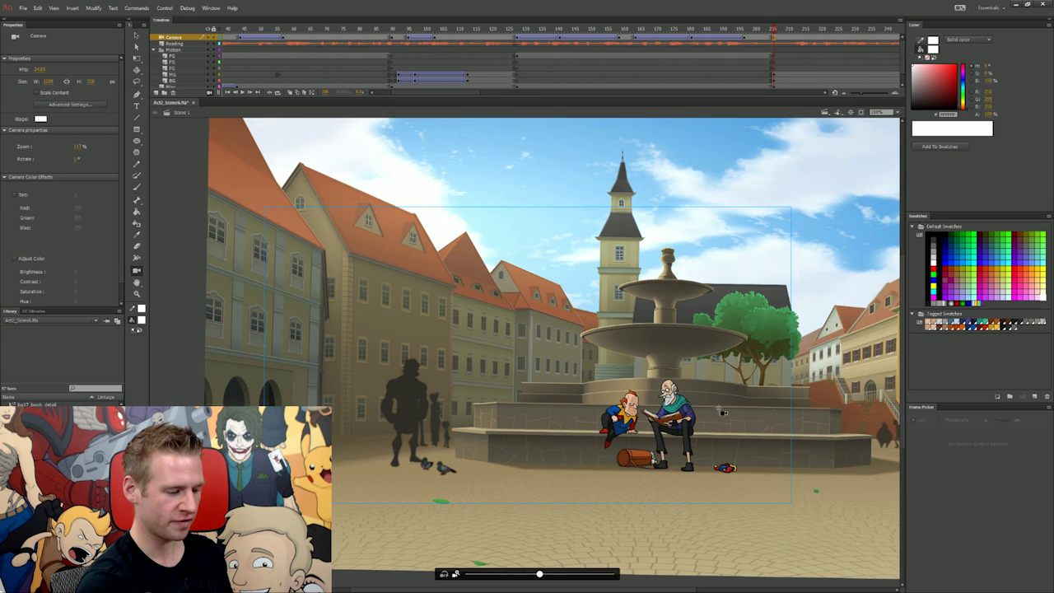
pyautogui.moveTo(718, 408); pyautogui.dragTo(809, 393)
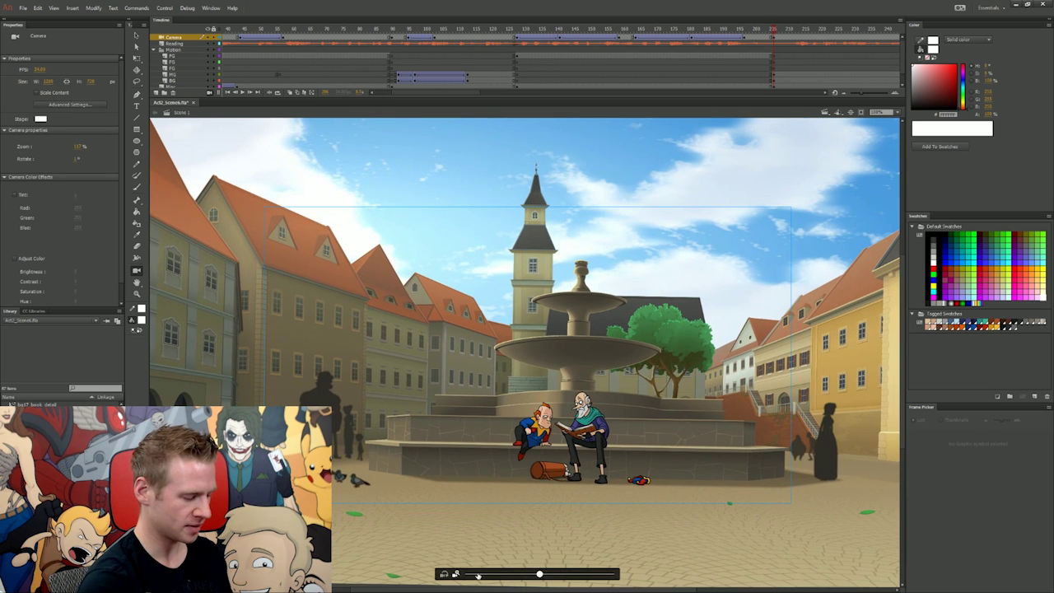
pyautogui.moveTo(536, 574); pyautogui.dragTo(516, 580)
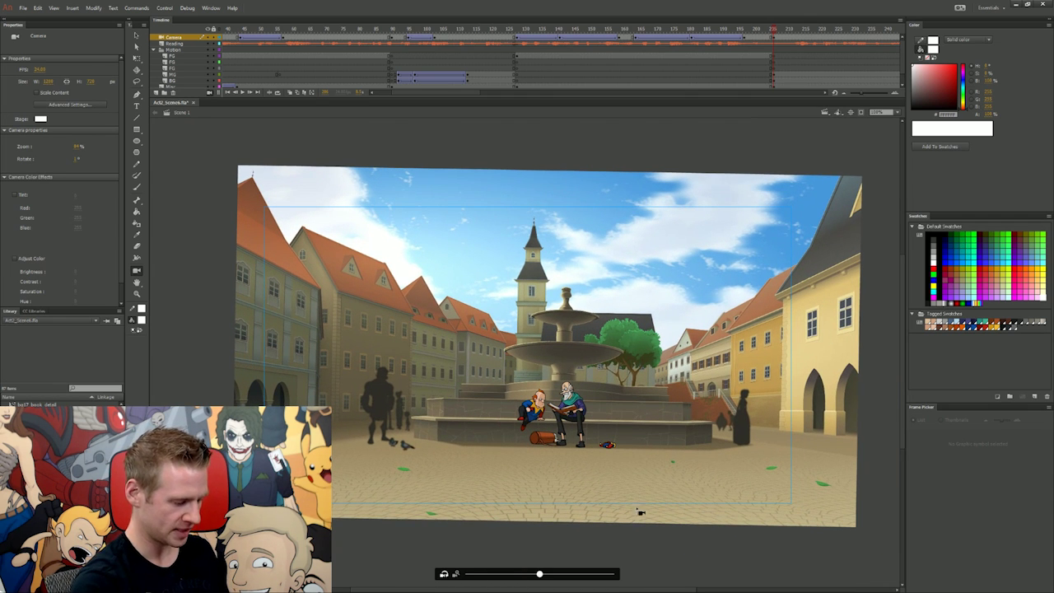
pyautogui.moveTo(539, 574); pyautogui.dragTo(543, 574)
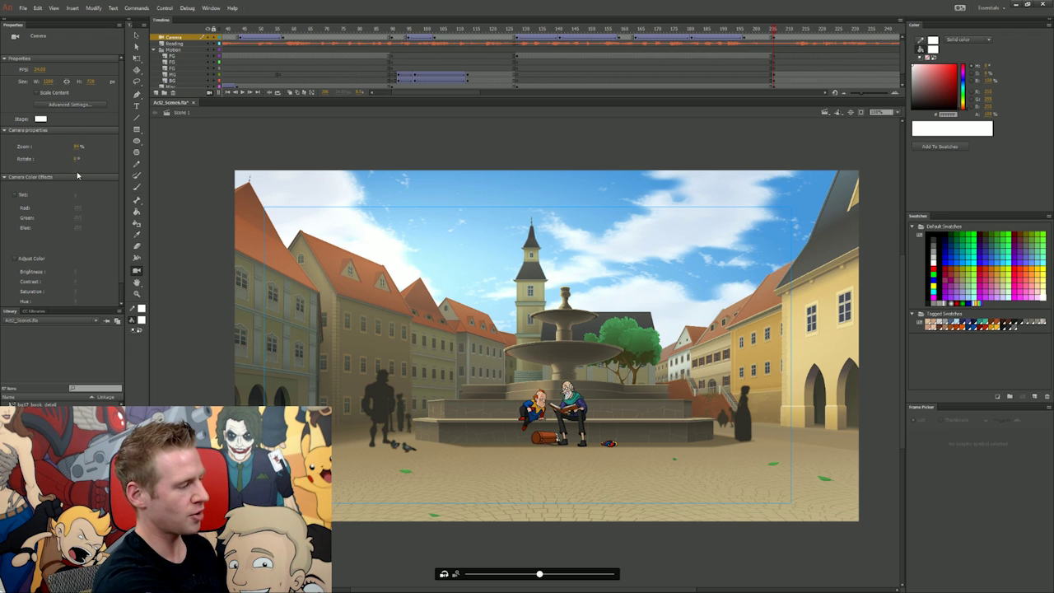
# Try a camera rotation of 30° at frame 205 and reset it to 0°.
pyautogui.click(76, 160)
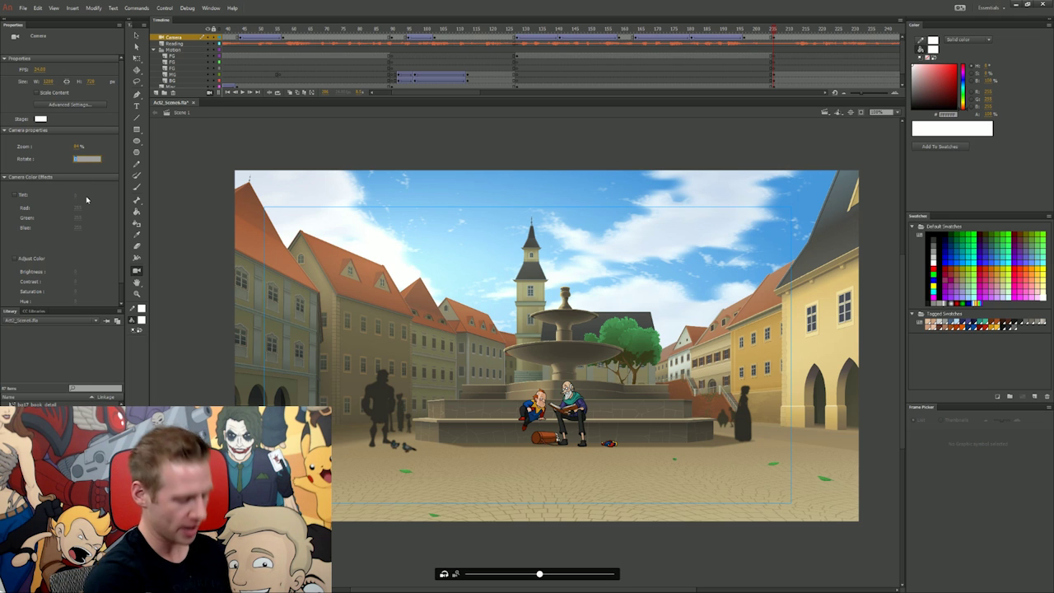
pyautogui.write('30')
pyautogui.press('Return')
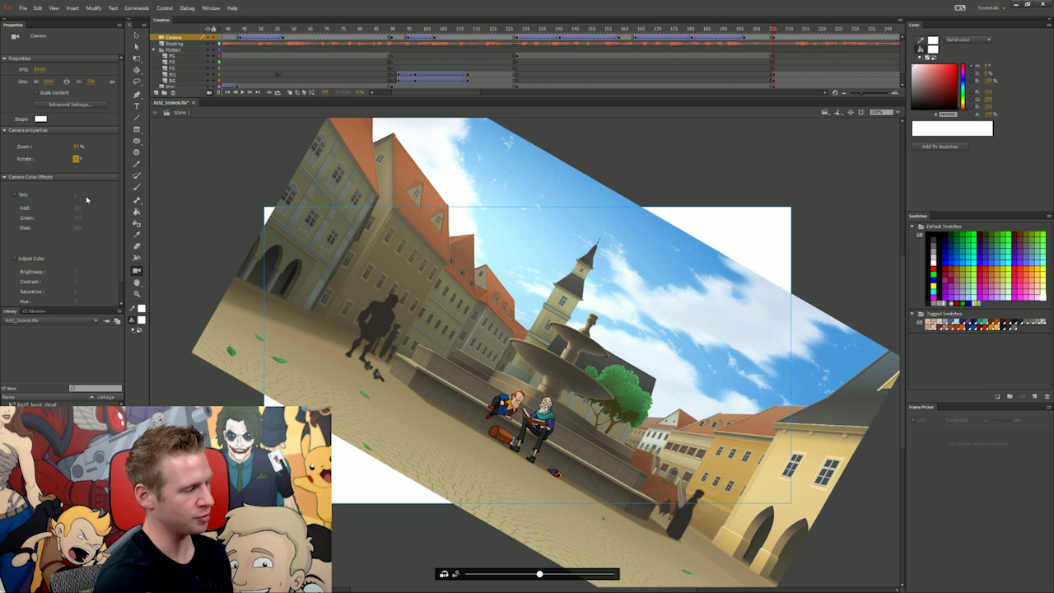
pyautogui.click(76, 160)
pyautogui.write('0')
pyautogui.press('Return')
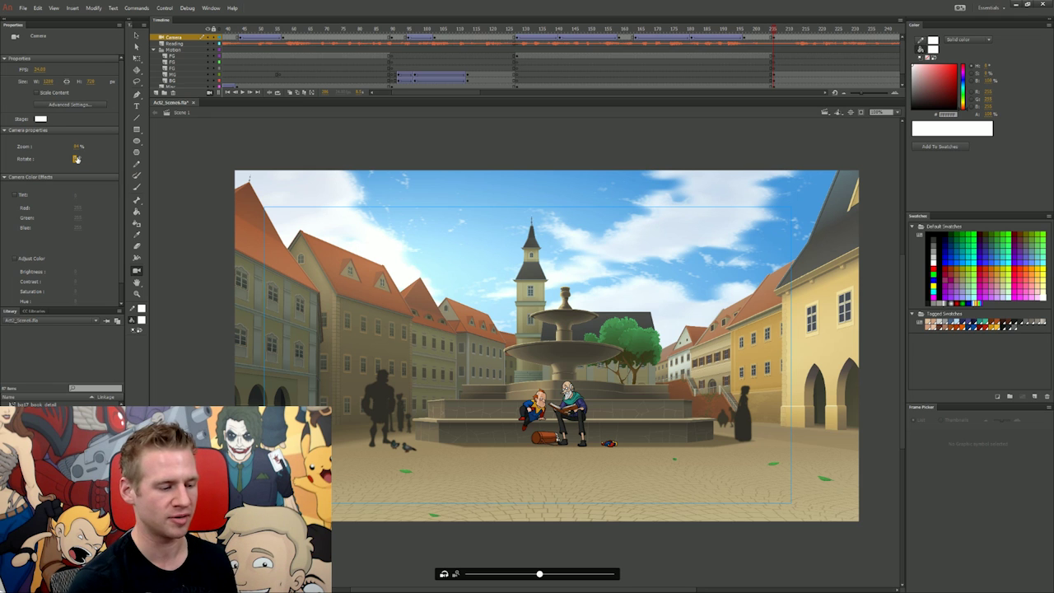
# Pan the camera slightly down and to the right at the wide-shot keyframe at frame 205.
pyautogui.moveTo(691, 448); pyautogui.dragTo(678, 462)
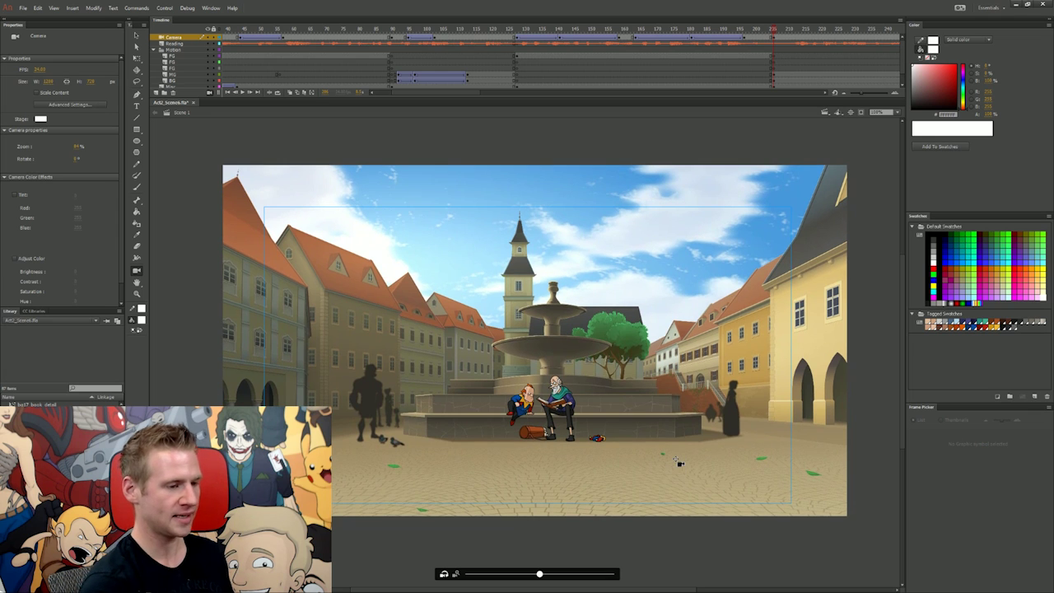
# Keyframe the camera near frame 330 with a slightly wider, reframed view of the square and tween it from frame 205.
pyautogui.moveTo(436, 95); pyautogui.dragTo(786, 41)
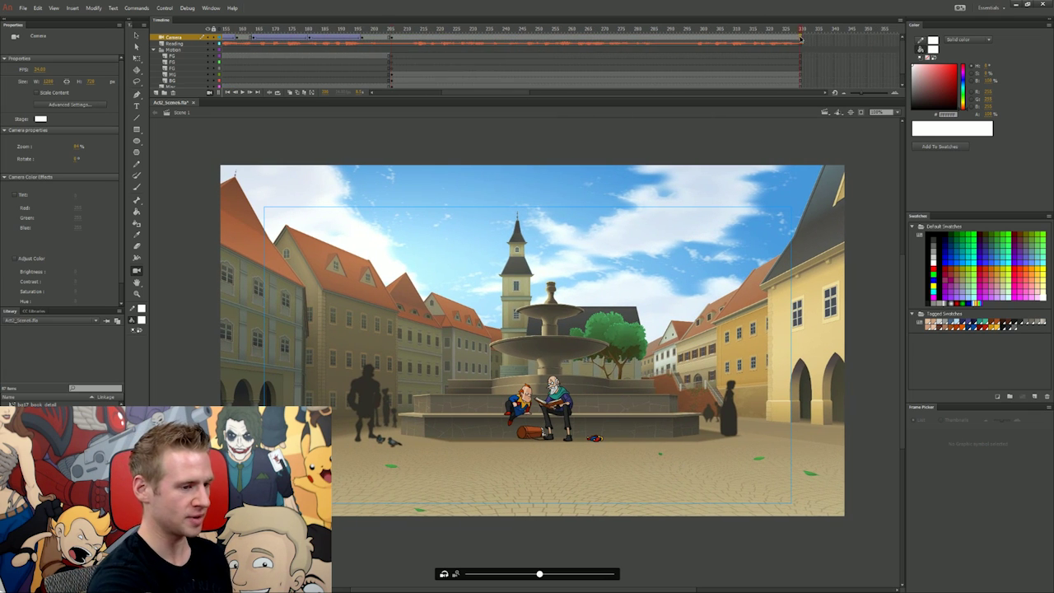
pyautogui.moveTo(540, 575)
pyautogui.mouseDown()
pyautogui.moveTo(525, 576)
pyautogui.moveTo(539, 575)
pyautogui.mouseUp()
pyautogui.click(455, 574)
pyautogui.moveTo(614, 451); pyautogui.dragTo(617, 444)
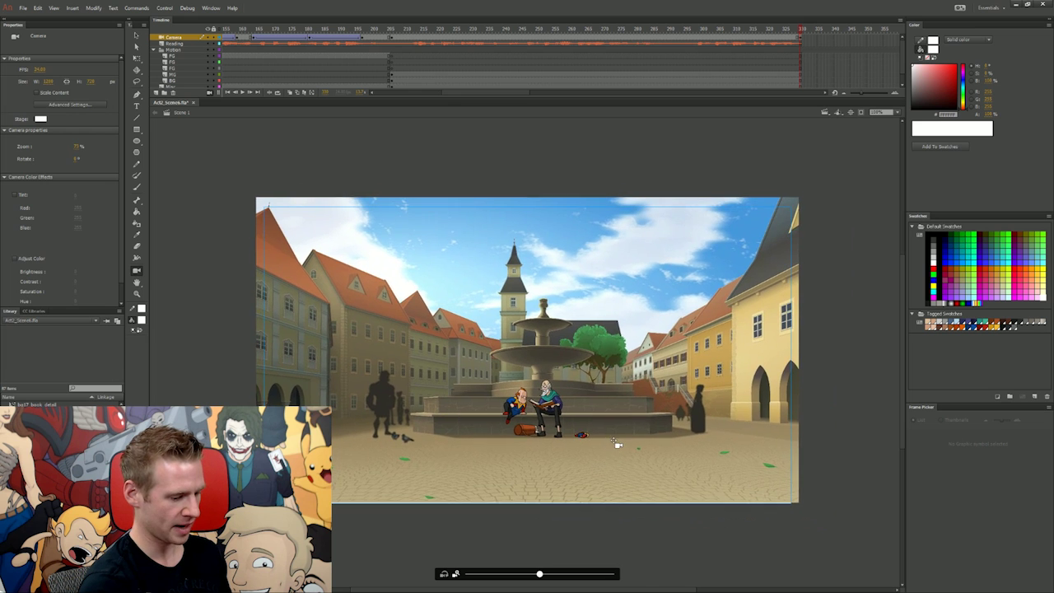
pyautogui.rightClick(775, 37)
pyautogui.press('Escape')
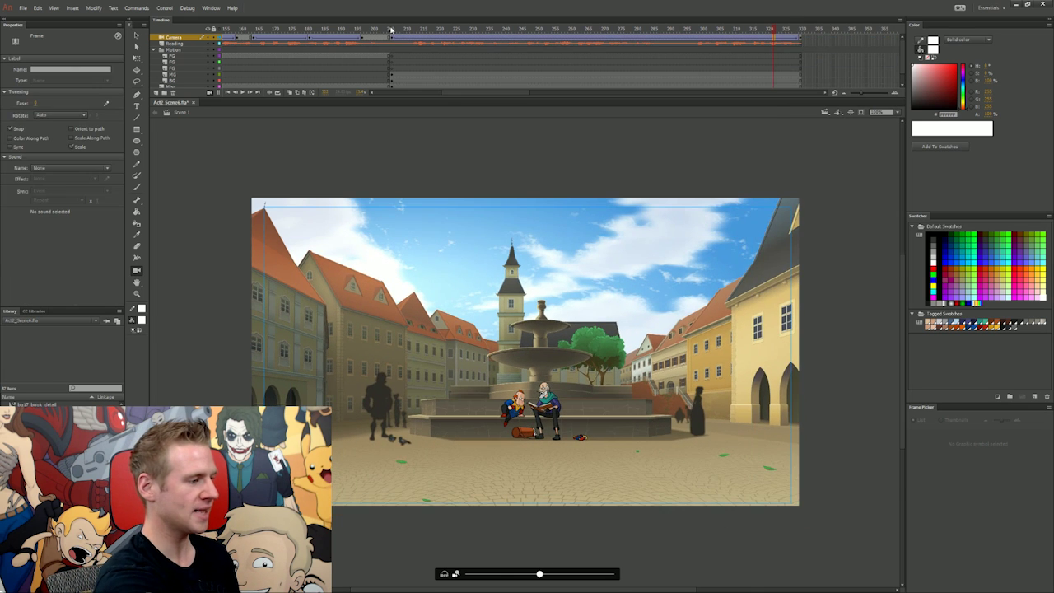
# Hide content outside the stage and play the whole camera sequence from frame 1.
pyautogui.click(391, 37)
pyautogui.click(392, 32)
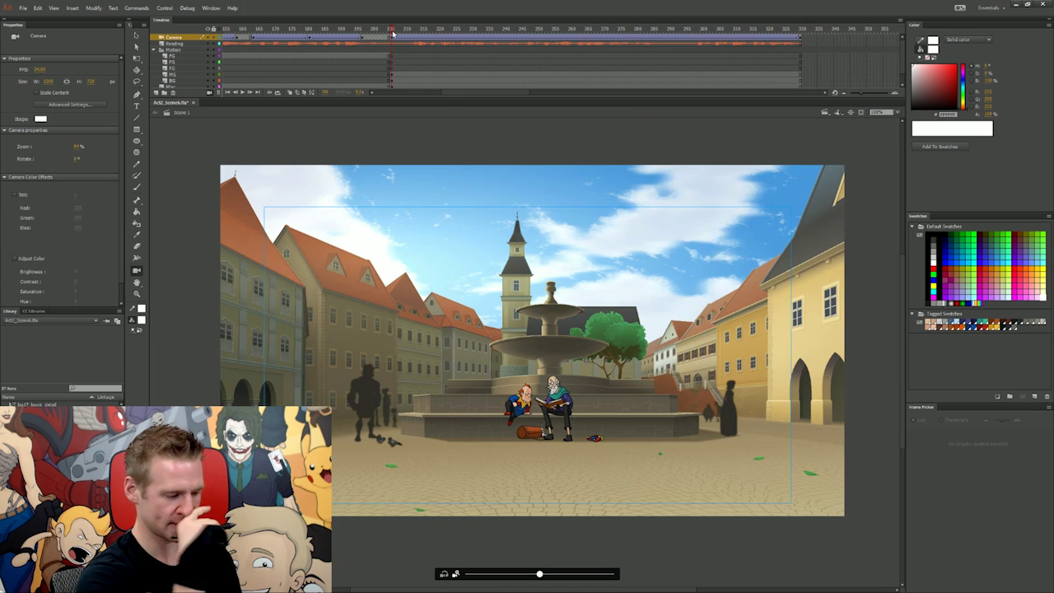
pyautogui.click(861, 114)
pyautogui.moveTo(512, 98); pyautogui.dragTo(377, 105)
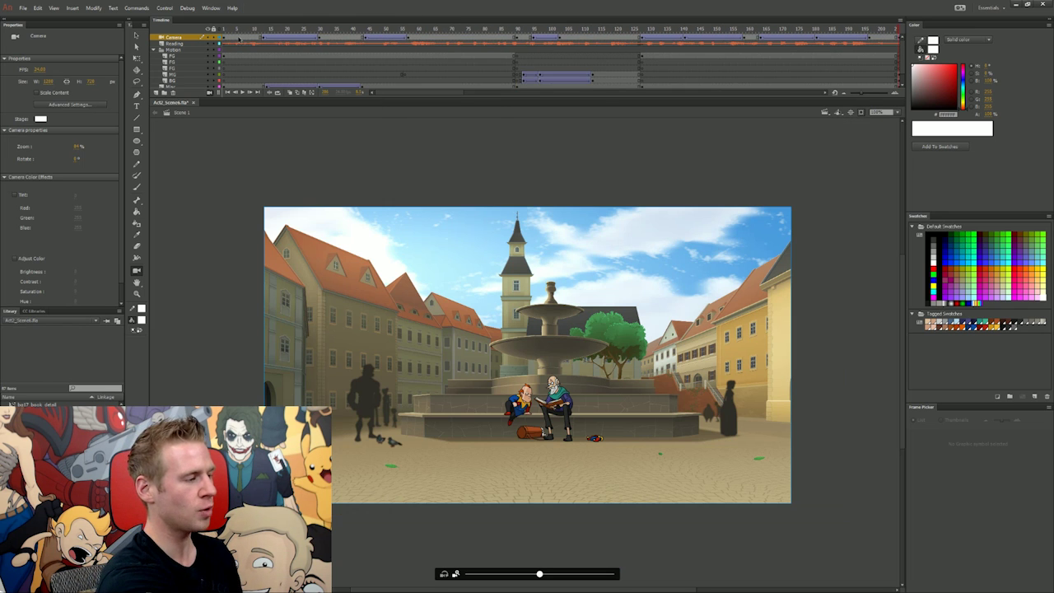
pyautogui.click(226, 30)
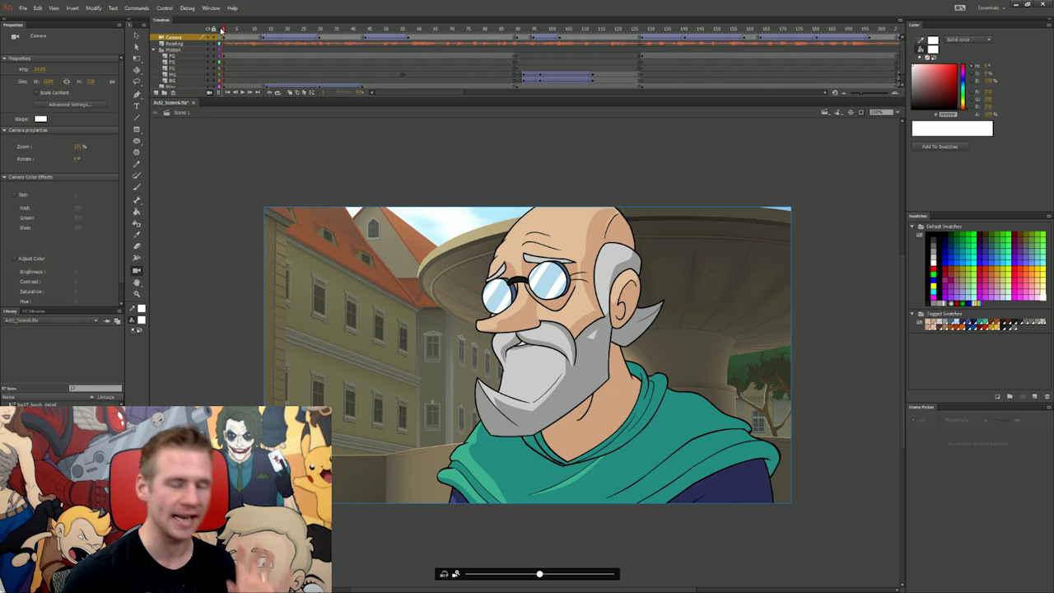
pyautogui.press('Return')
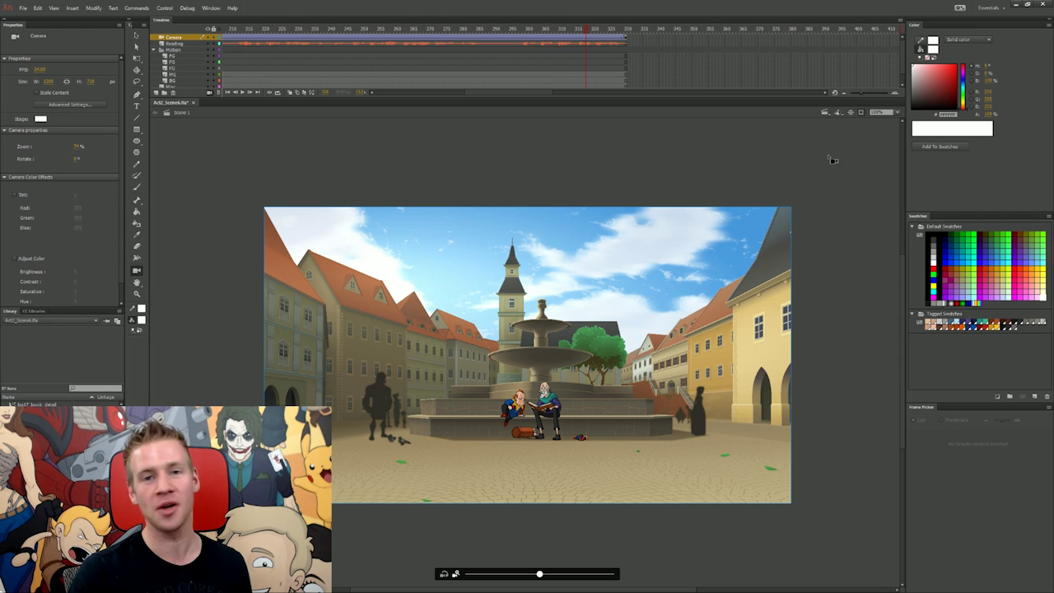
# Create a new ActionScript 3.0 document with the default settings and fit its stage in the view.
pyautogui.press('v')
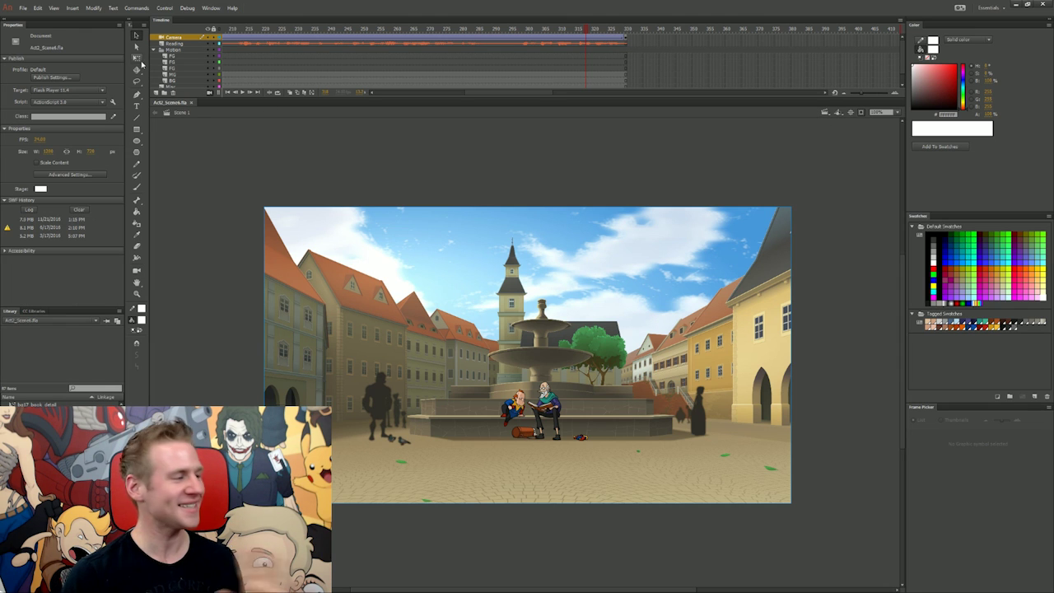
pyautogui.click(23, 8)
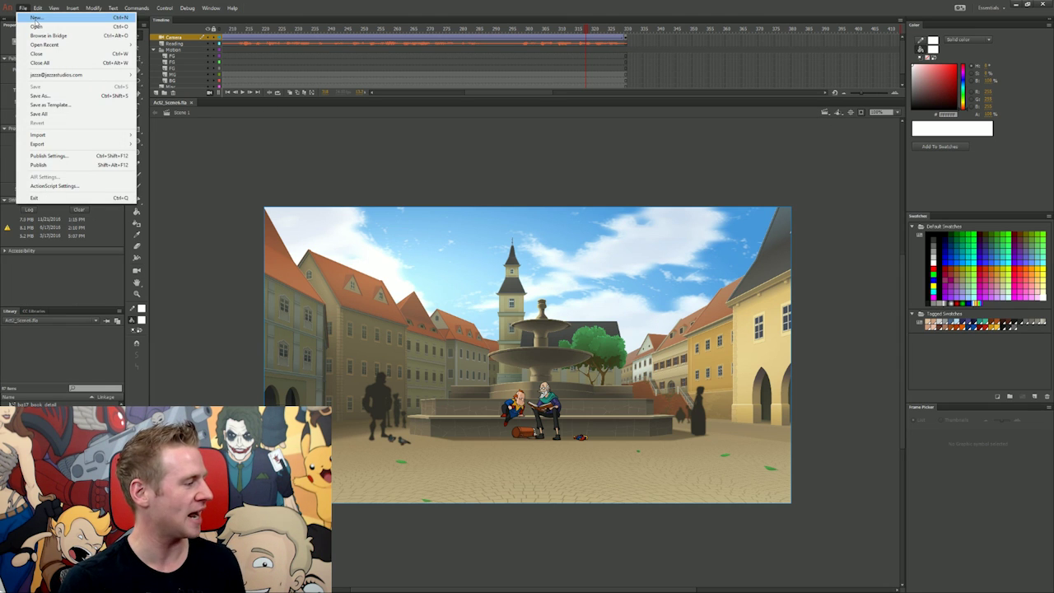
pyautogui.press('Escape')
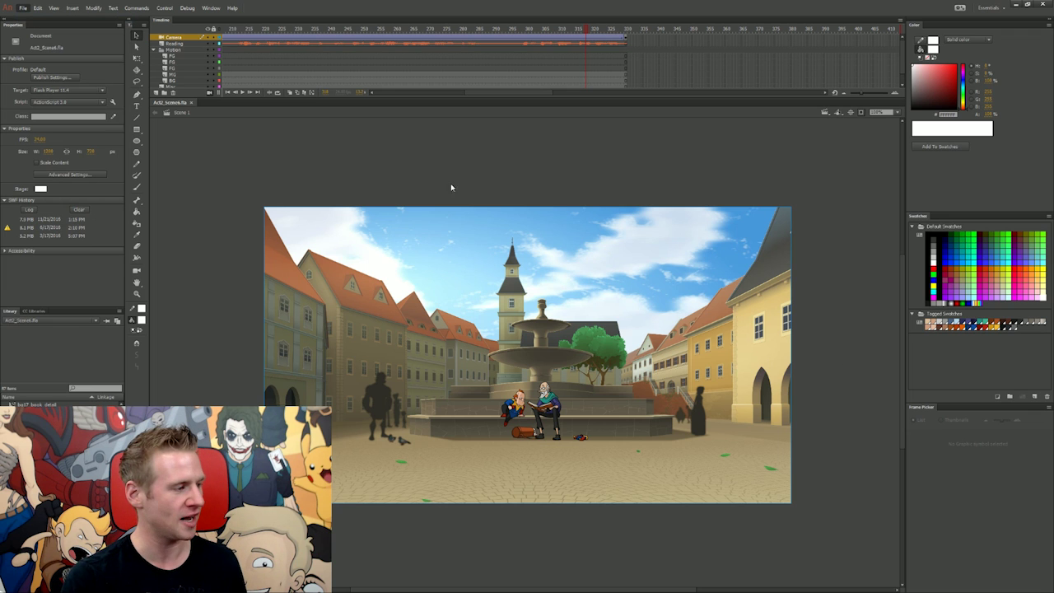
pyautogui.hotkey('ctrl', 'n')
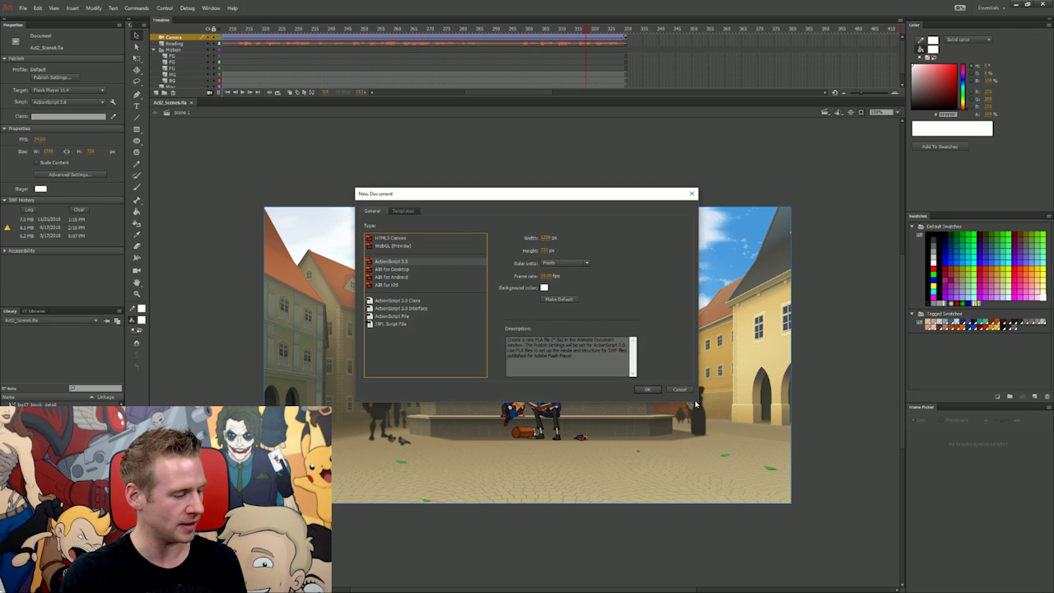
pyautogui.click(649, 389)
pyautogui.click(898, 112)
pyautogui.click(885, 130)
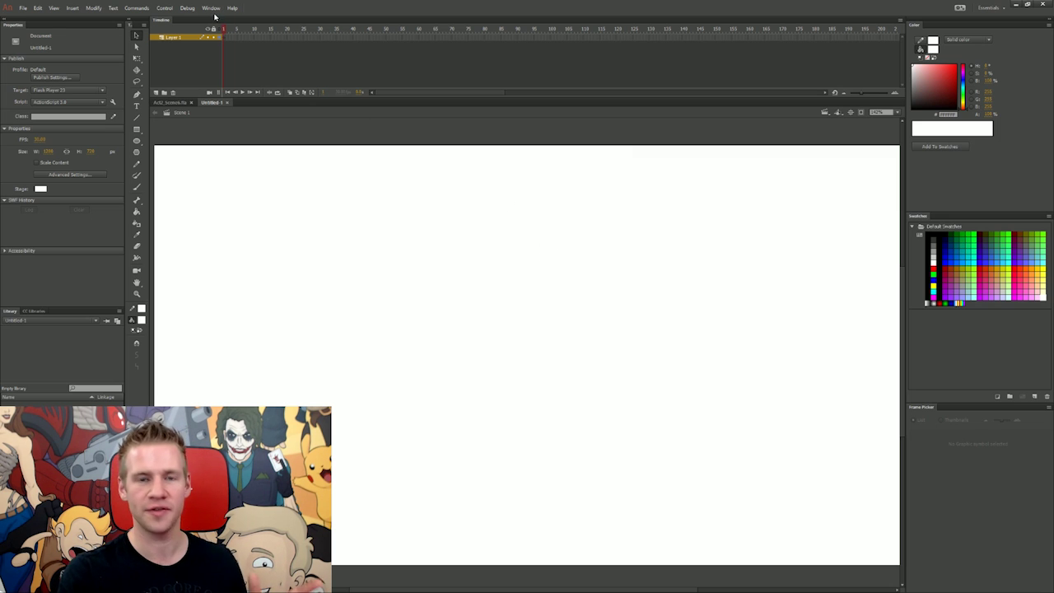
# Draw two black test strokes with the Brush tool and delete them.
pyautogui.press('b')
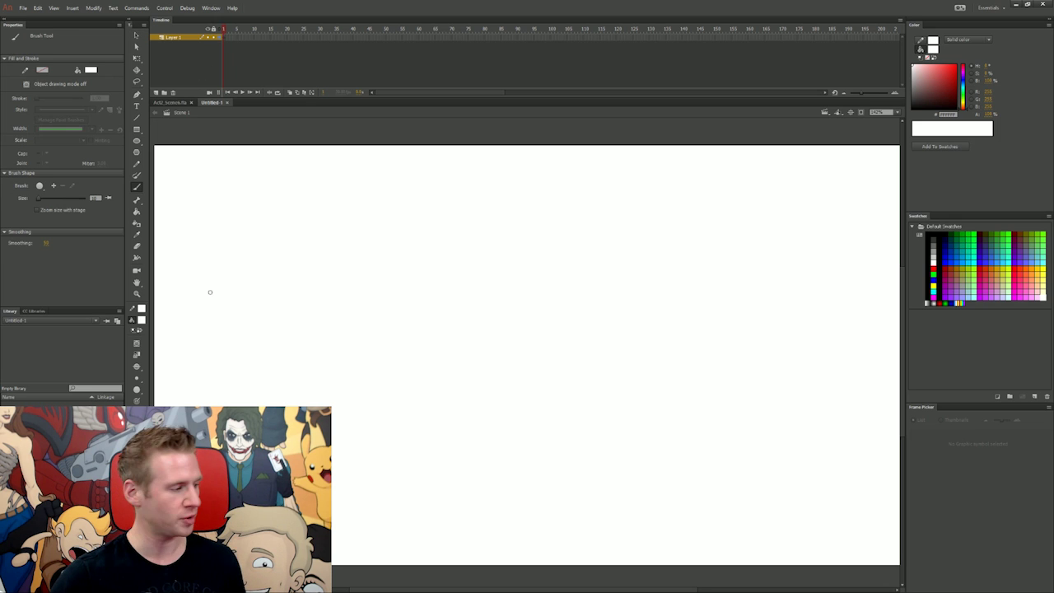
pyautogui.click(132, 330)
pyautogui.click(139, 330)
pyautogui.moveTo(556, 245)
pyautogui.mouseDown()
pyautogui.moveTo(557, 353)
pyautogui.moveTo(600, 322)
pyautogui.moveTo(641, 336)
pyautogui.moveTo(600, 400)
pyautogui.mouseUp()
pyautogui.moveTo(656, 258)
pyautogui.mouseDown()
pyautogui.moveTo(717, 336)
pyautogui.moveTo(661, 367)
pyautogui.moveTo(663, 416)
pyautogui.mouseUp()
pyautogui.press('q')
pyautogui.hotkey('ctrl', 'a')
pyautogui.press('Delete')
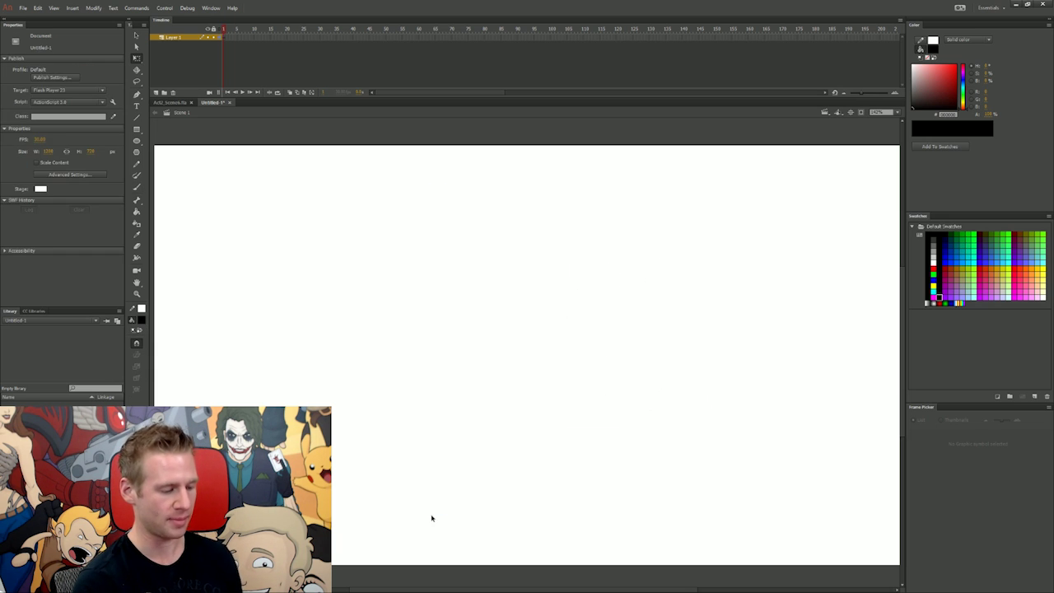
# Paint a thin spiral line with the Paint Brush tool and load Arrow 2.02 from the Brush Library's Arrows Special set.
pyautogui.press('y')
pyautogui.click(139, 330)
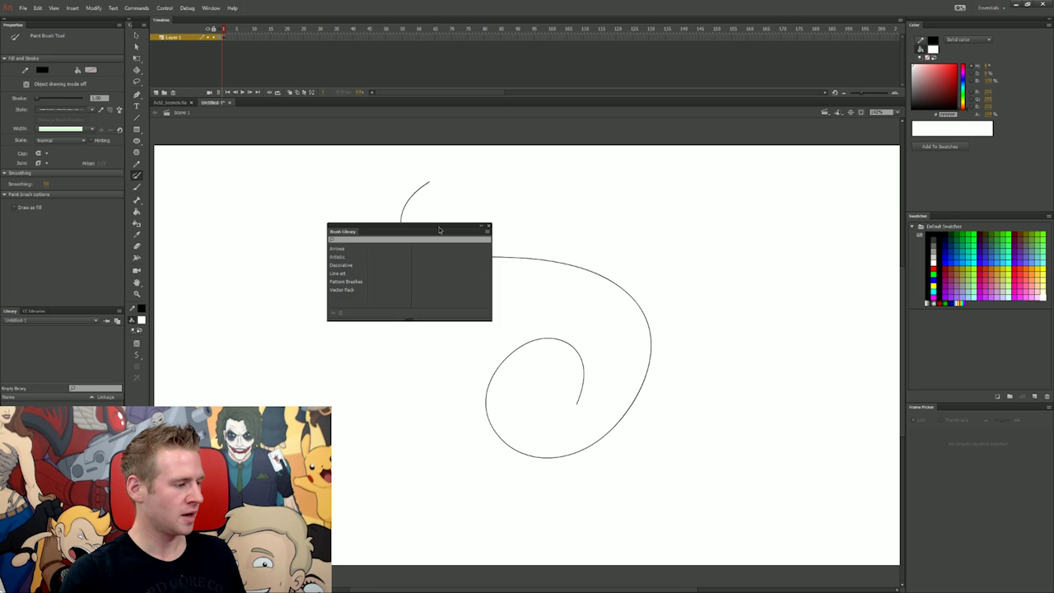
pyautogui.moveTo(371, 229); pyautogui.dragTo(370, 170)
pyautogui.click(210, 8)
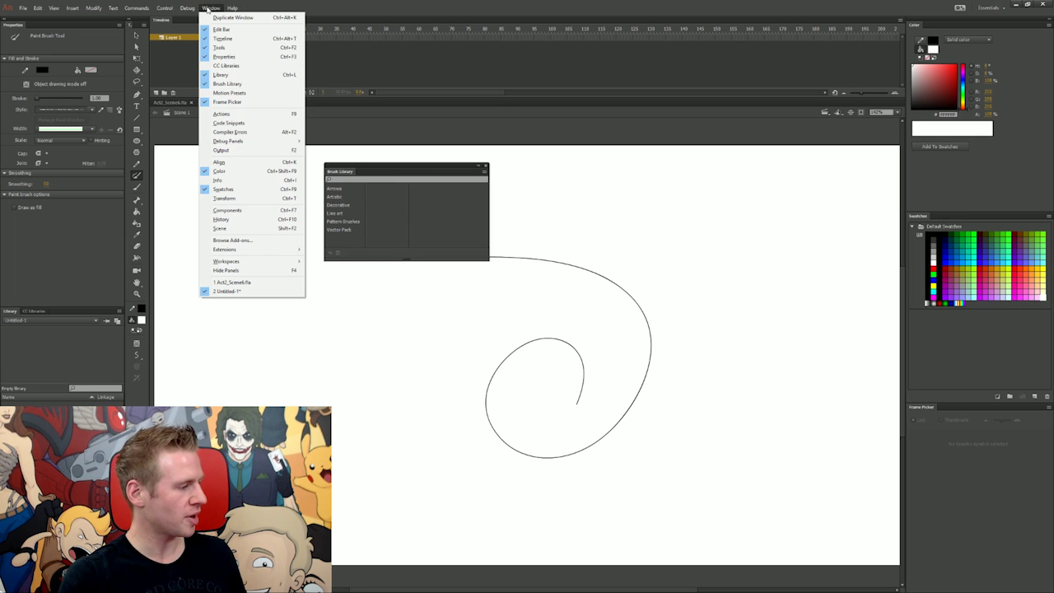
pyautogui.click(346, 191)
pyautogui.click(347, 191)
pyautogui.click(385, 190)
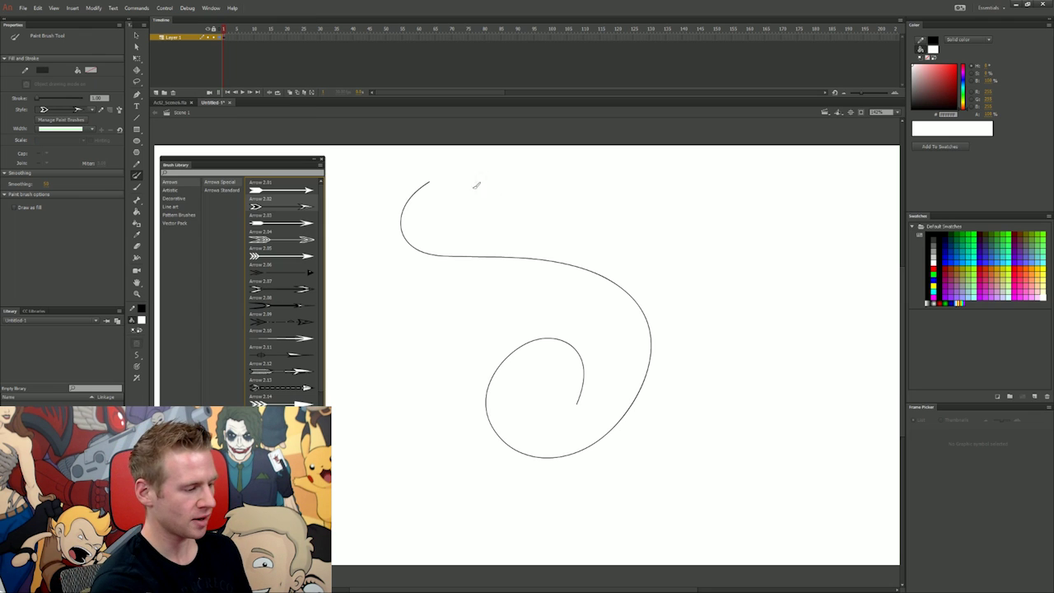
# Raise the stroke size to about 70 and paint several large arrows with the Arrow 2.02 brush.
pyautogui.moveTo(477, 183)
pyautogui.mouseDown()
pyautogui.moveTo(721, 238)
pyautogui.moveTo(702, 279)
pyautogui.mouseUp()
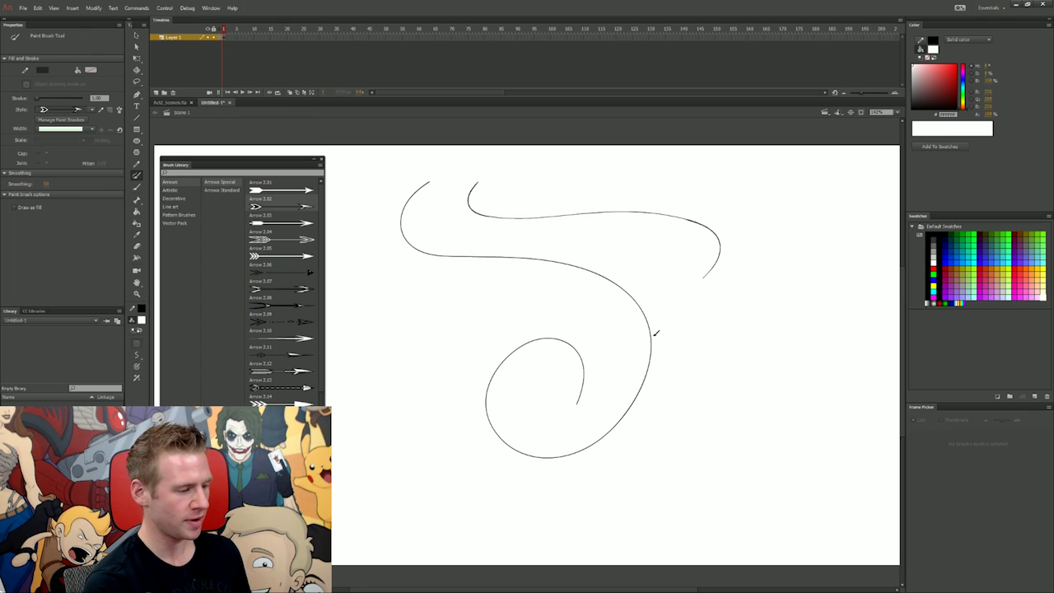
pyautogui.hotkey('ctrl', 'z')
pyautogui.moveTo(36, 97); pyautogui.dragTo(54, 107)
pyautogui.moveTo(481, 181); pyautogui.dragTo(720, 244)
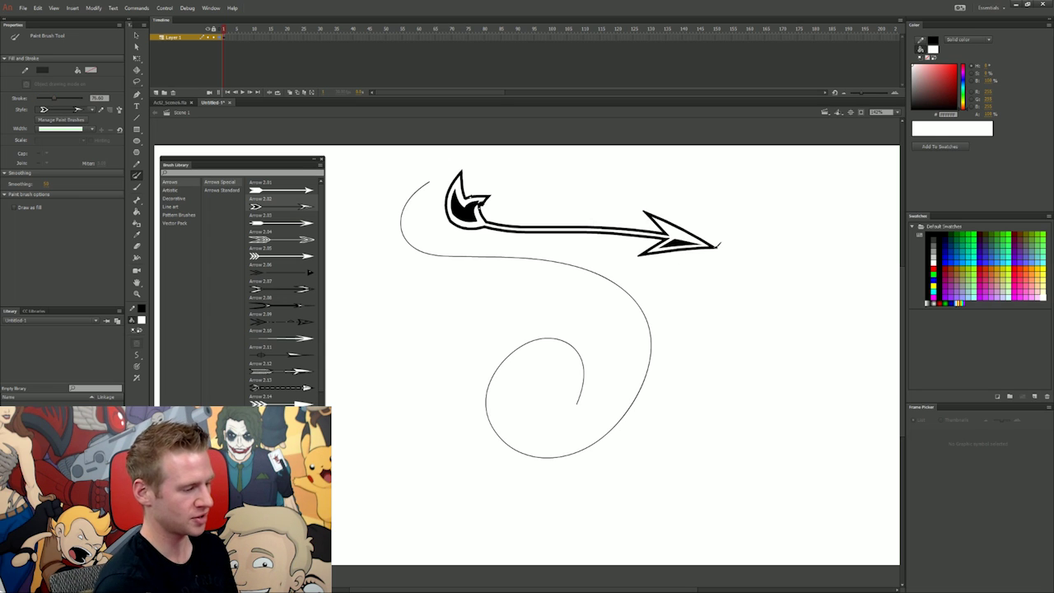
pyautogui.moveTo(427, 306); pyautogui.dragTo(789, 321)
pyautogui.moveTo(408, 392); pyautogui.dragTo(766, 394)
pyautogui.moveTo(400, 451)
pyautogui.mouseDown()
pyautogui.moveTo(504, 496)
pyautogui.moveTo(683, 476)
pyautogui.mouseUp()
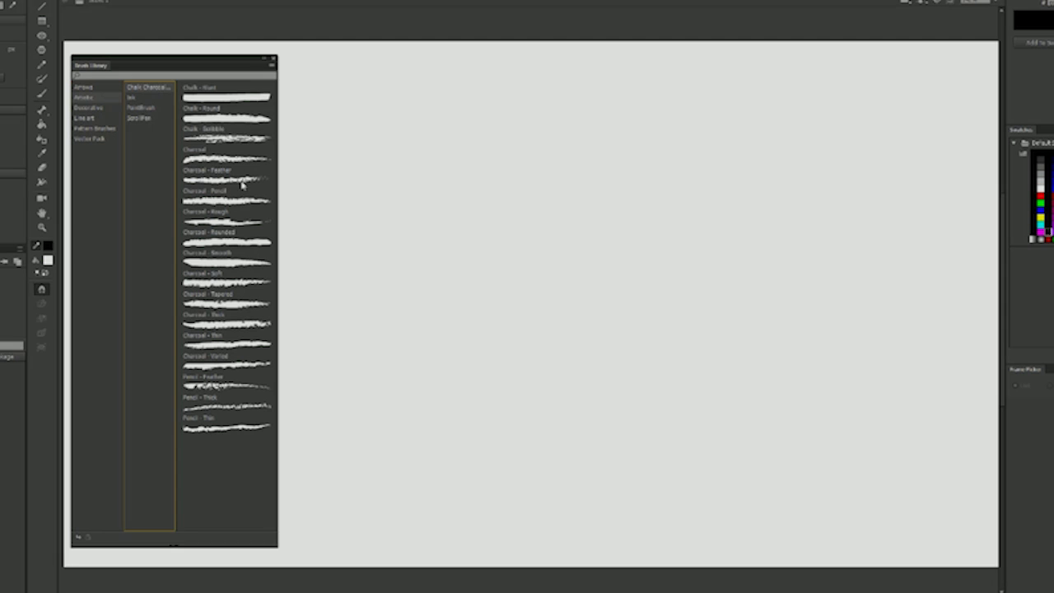
# Load the Charcoal - Pencil brush from the Artistic set and paint a variety of rough and solid test strokes.
pyautogui.doubleClick(241, 186)
pyautogui.moveTo(380, 145); pyautogui.dragTo(583, 176)
pyautogui.moveTo(383, 208); pyautogui.dragTo(624, 247)
pyautogui.moveTo(438, 249); pyautogui.dragTo(479, 175)
pyautogui.moveTo(546, 174); pyautogui.dragTo(580, 180)
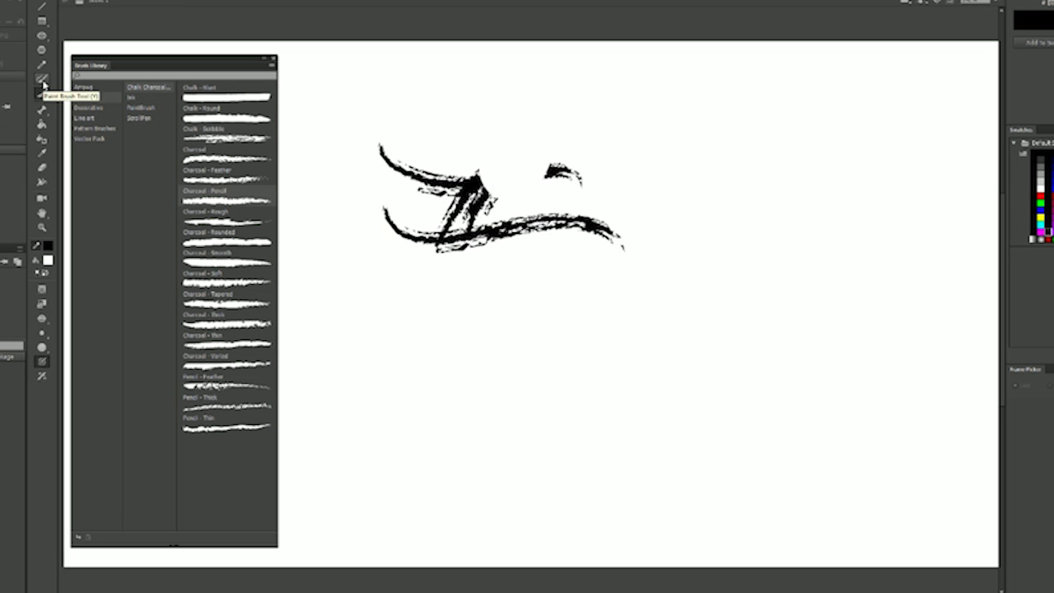
pyautogui.moveTo(465, 127); pyautogui.dragTo(401, 263)
pyautogui.moveTo(391, 331); pyautogui.dragTo(558, 418)
pyautogui.moveTo(461, 274); pyautogui.dragTo(519, 272)
pyautogui.moveTo(447, 97); pyautogui.dragTo(576, 91)
pyautogui.moveTo(498, 123); pyautogui.dragTo(673, 150)
pyautogui.moveTo(589, 301); pyautogui.dragTo(691, 276)
# Browse the Decorative and Pattern Brushes sets and add ornamental and charcoal strokes around the existing test marks.
pyautogui.click(88, 107)
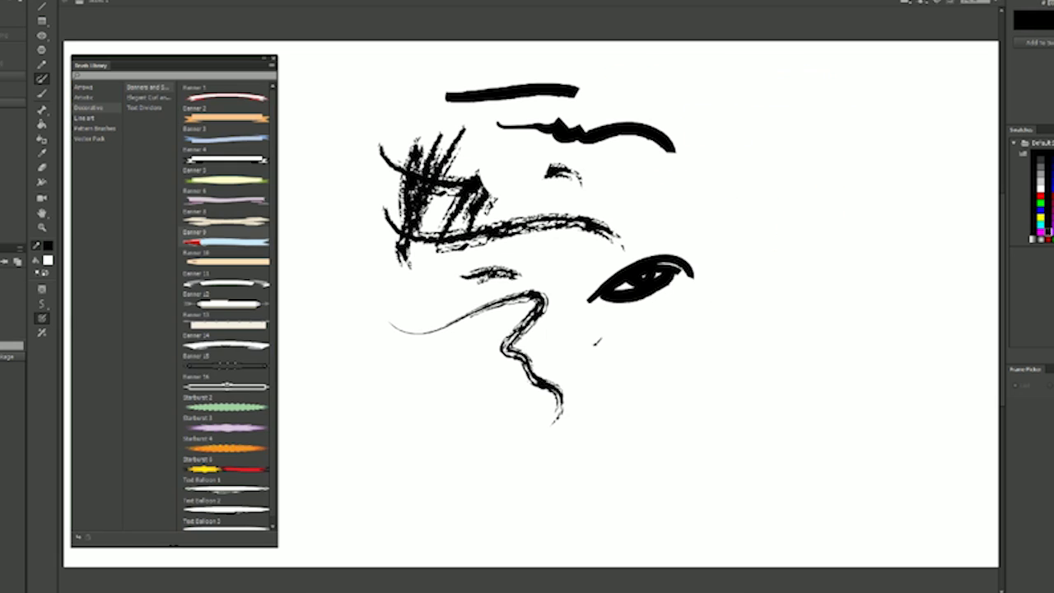
pyautogui.click(94, 128)
pyautogui.moveTo(641, 175); pyautogui.dragTo(805, 183)
pyautogui.moveTo(642, 200); pyautogui.dragTo(836, 200)
pyautogui.moveTo(376, 455); pyautogui.dragTo(493, 381)
pyautogui.moveTo(366, 362); pyautogui.dragTo(454, 350)
# Load the Arrow Brush Fancy 2 border pattern and paint ornamental strokes across the stage's upper edge and loops along its right side.
pyautogui.click(230, 97)
pyautogui.moveTo(607, 103); pyautogui.dragTo(790, 99)
pyautogui.moveTo(658, 124); pyautogui.dragTo(860, 62)
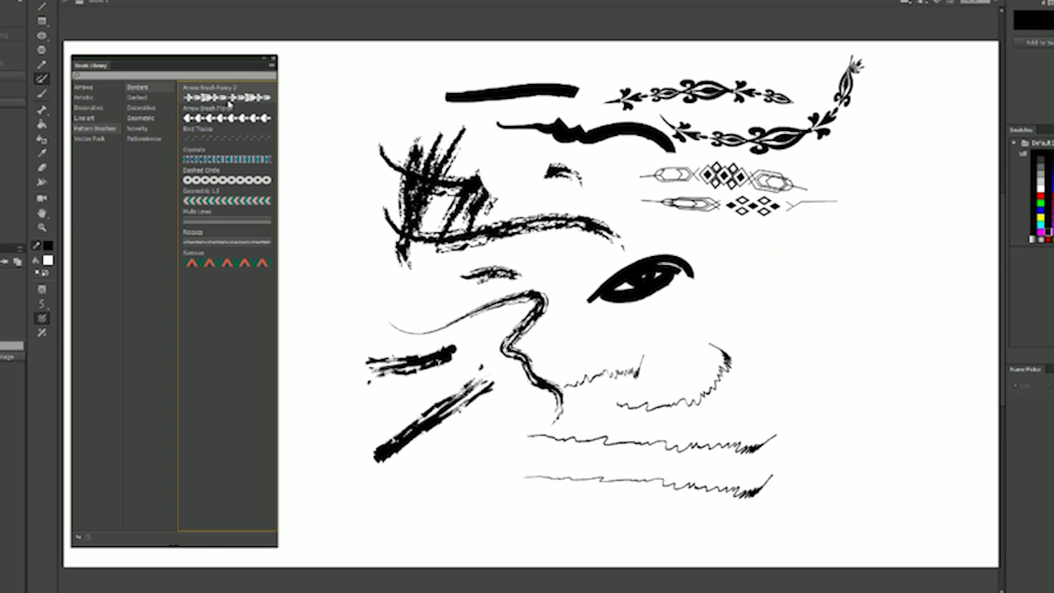
pyautogui.moveTo(322, 62); pyautogui.dragTo(954, 64)
pyautogui.moveTo(329, 494); pyautogui.dragTo(588, 568)
pyautogui.hotkey('ctrl', 'z')
pyautogui.moveTo(824, 193)
pyautogui.mouseDown()
pyautogui.moveTo(947, 411)
pyautogui.moveTo(922, 206)
pyautogui.moveTo(828, 474)
pyautogui.mouseUp()
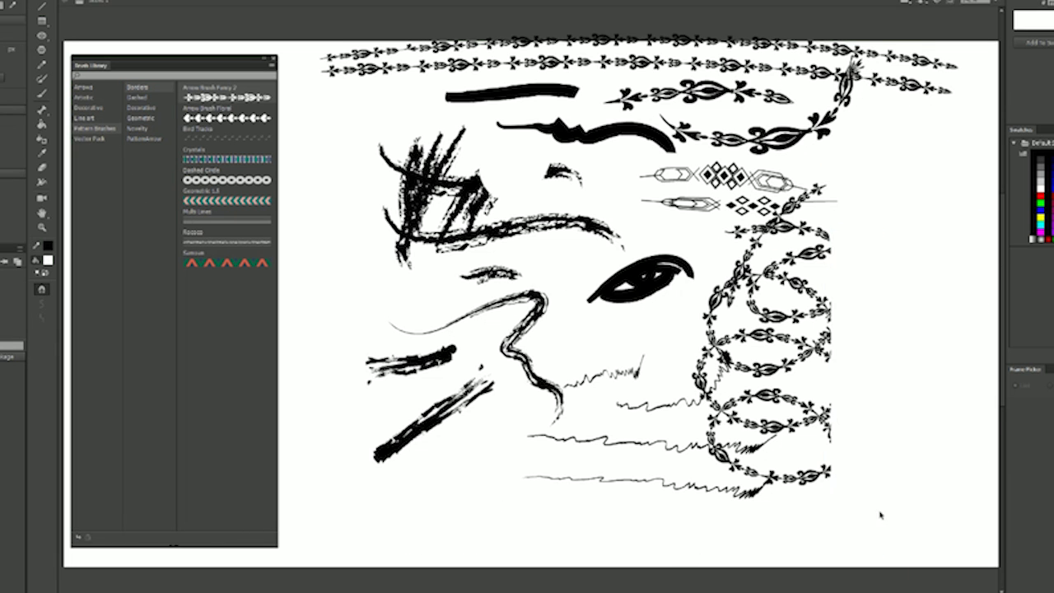
# Load the geometric chevron pattern from the Borders set and paint crossing strokes plus a long one along the stage's lower edge.
pyautogui.click(226, 200)
pyautogui.moveTo(844, 124); pyautogui.dragTo(930, 222)
pyautogui.moveTo(946, 132); pyautogui.dragTo(856, 218)
pyautogui.moveTo(313, 506); pyautogui.dragTo(963, 568)
# Show the Decorative pattern brushes and delete all test strokes from the stage.
pyautogui.click(140, 107)
pyautogui.hotkey('ctrl', 'a')
pyautogui.press('Delete')
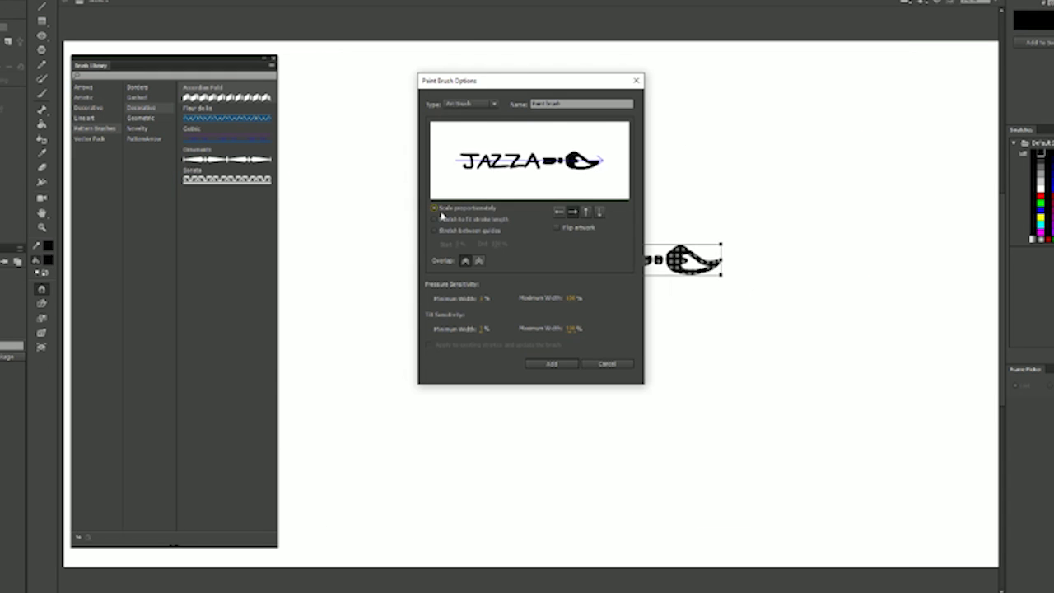
# Add the selected JAZZA lettering artwork as a Pattern Brush using the Add space to fit option.
pyautogui.click(492, 259)
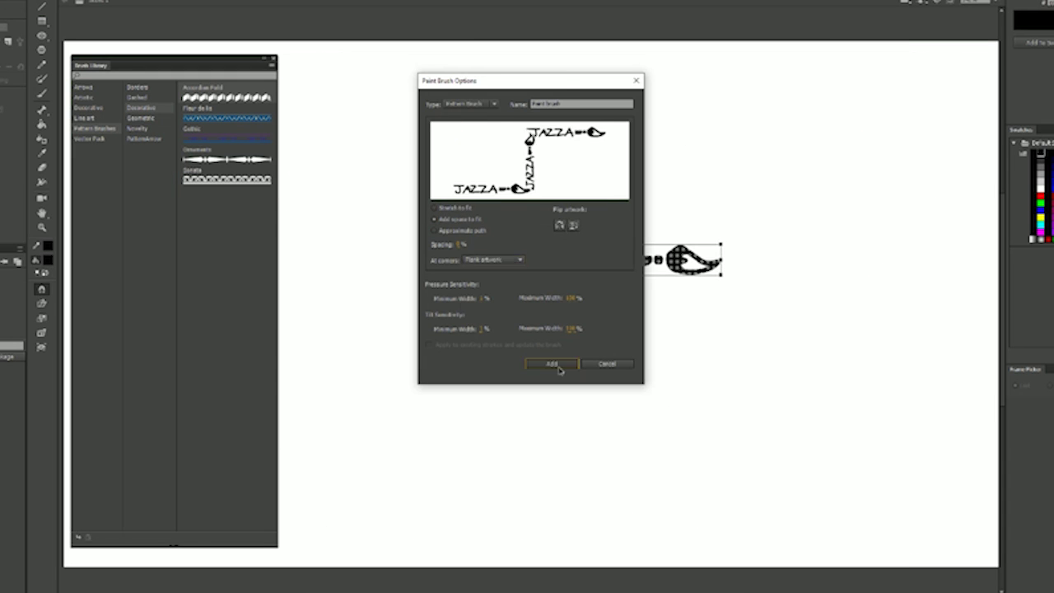
pyautogui.click(552, 364)
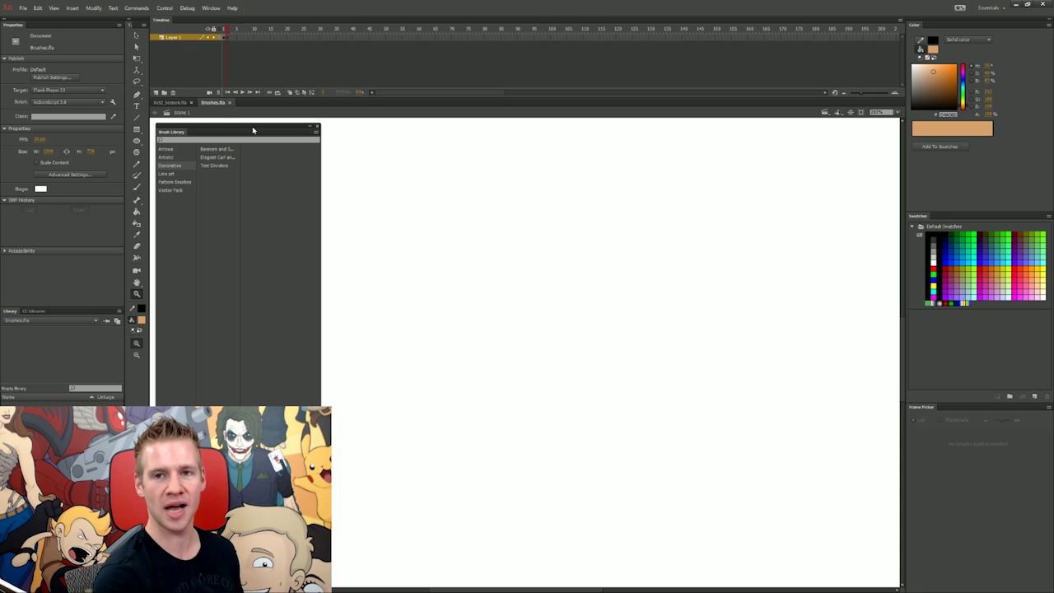
# Set the fill to black and try the JAZZA pattern brush in two long strokes, undoing each one.
pyautogui.press('y')
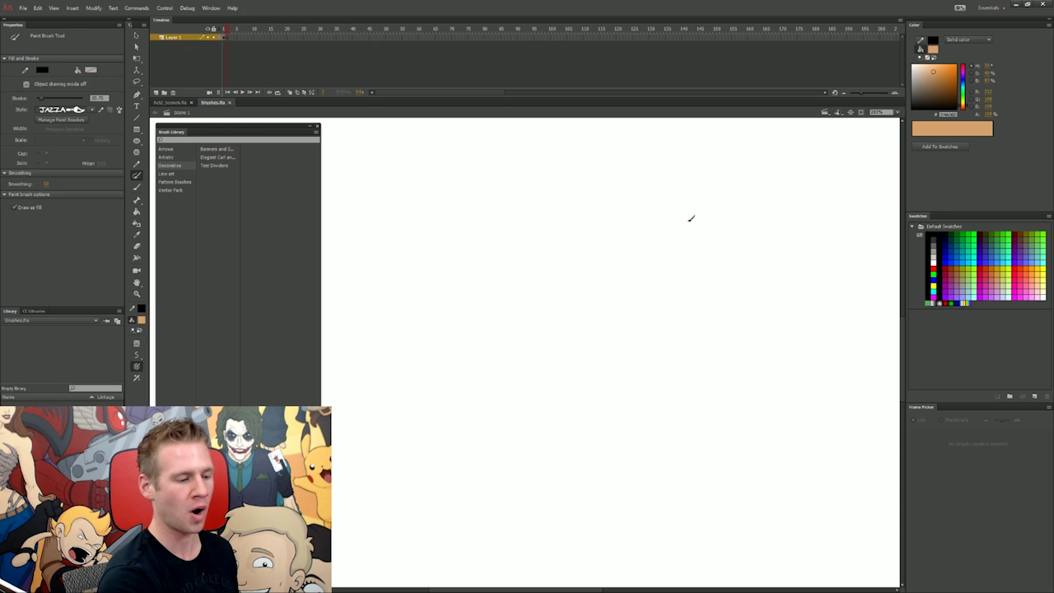
pyautogui.click(139, 177)
pyautogui.click(933, 237)
pyautogui.moveTo(364, 195)
pyautogui.mouseDown()
pyautogui.moveTo(448, 164)
pyautogui.moveTo(828, 165)
pyautogui.mouseUp()
pyautogui.hotkey('ctrl', 'z')
pyautogui.moveTo(375, 173)
pyautogui.mouseDown()
pyautogui.moveTo(709, 156)
pyautogui.moveTo(822, 184)
pyautogui.moveTo(864, 264)
pyautogui.moveTo(547, 330)
pyautogui.moveTo(567, 313)
pyautogui.mouseUp()
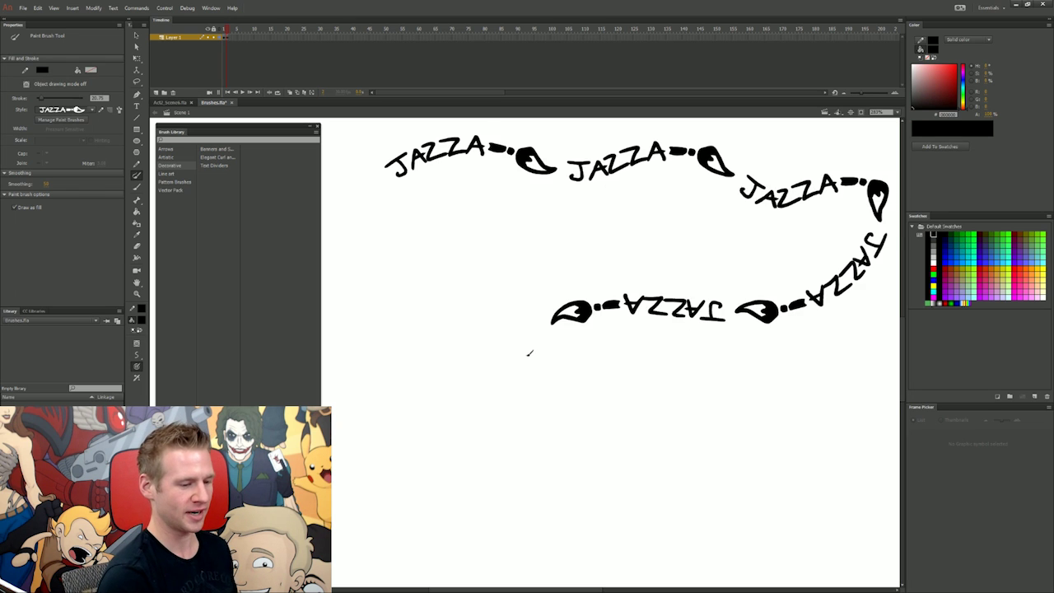
pyautogui.hotkey('ctrl', 'z')
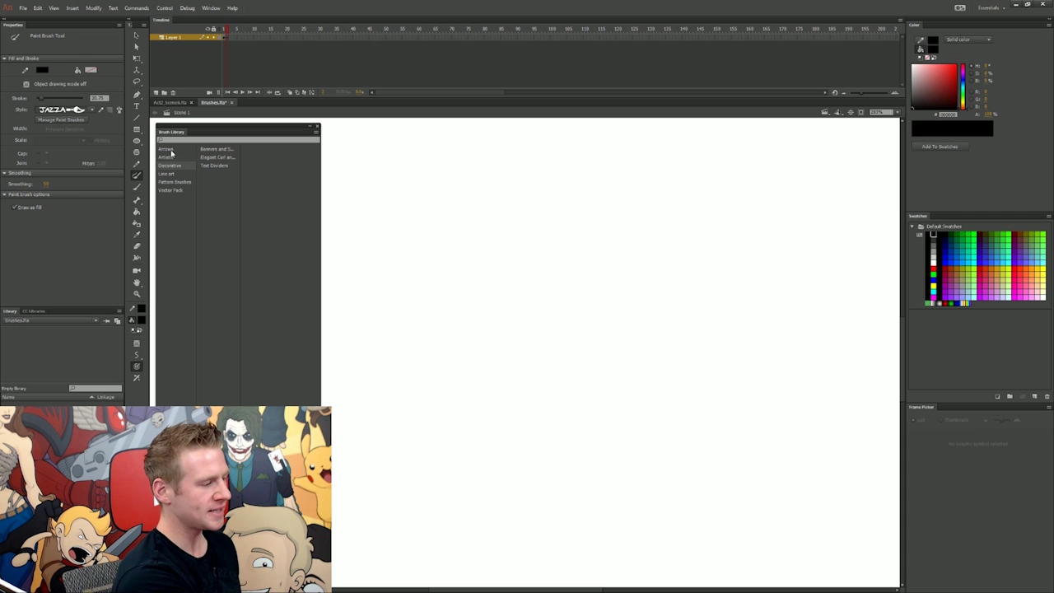
# Load the Chalk - Scribble brush from the Artistic Chalk Charcoal set and paint a long curved stroke near the stage's upper edge.
pyautogui.click(216, 151)
pyautogui.click(216, 195)
pyautogui.click(181, 158)
pyautogui.click(218, 151)
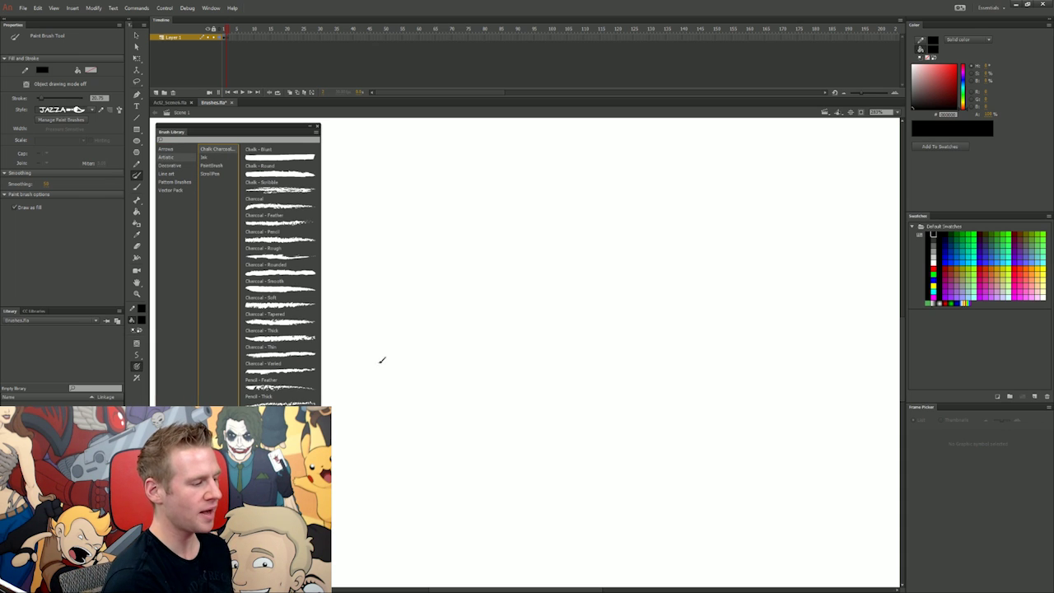
pyautogui.doubleClick(309, 200)
pyautogui.moveTo(371, 168)
pyautogui.mouseDown()
pyautogui.moveTo(588, 152)
pyautogui.moveTo(613, 165)
pyautogui.mouseUp()
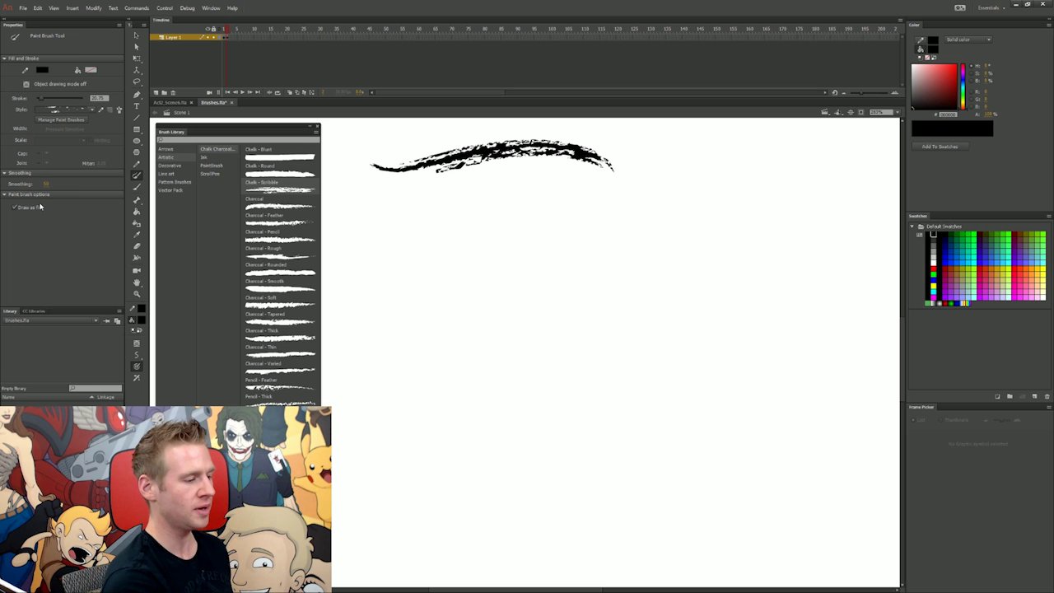
# Add overlapping curved Chalk - Scribble strokes beneath and beside the long stroke, forming a rough sketch.
pyautogui.moveTo(440, 136)
pyautogui.mouseDown()
pyautogui.moveTo(458, 206)
pyautogui.moveTo(555, 204)
pyautogui.mouseUp()
pyautogui.moveTo(490, 132)
pyautogui.mouseDown()
pyautogui.moveTo(520, 220)
pyautogui.moveTo(557, 204)
pyautogui.moveTo(492, 173)
pyautogui.moveTo(547, 226)
pyautogui.mouseUp()
pyautogui.moveTo(517, 145); pyautogui.dragTo(507, 194)
pyautogui.moveTo(506, 195); pyautogui.dragTo(578, 224)
pyautogui.moveTo(580, 196)
pyautogui.mouseDown()
pyautogui.moveTo(608, 183)
pyautogui.moveTo(616, 199)
pyautogui.moveTo(642, 183)
pyautogui.mouseUp()
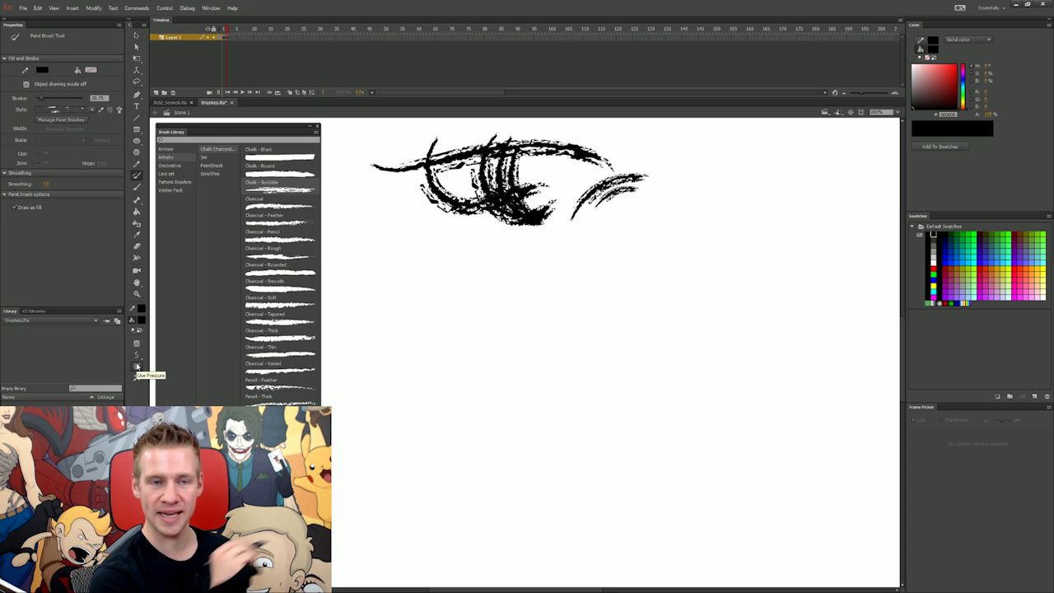
# Enable Use Pressure, set the stroke colour to dark grey, and paint a short curved stroke below the black sketch.
pyautogui.click(137, 367)
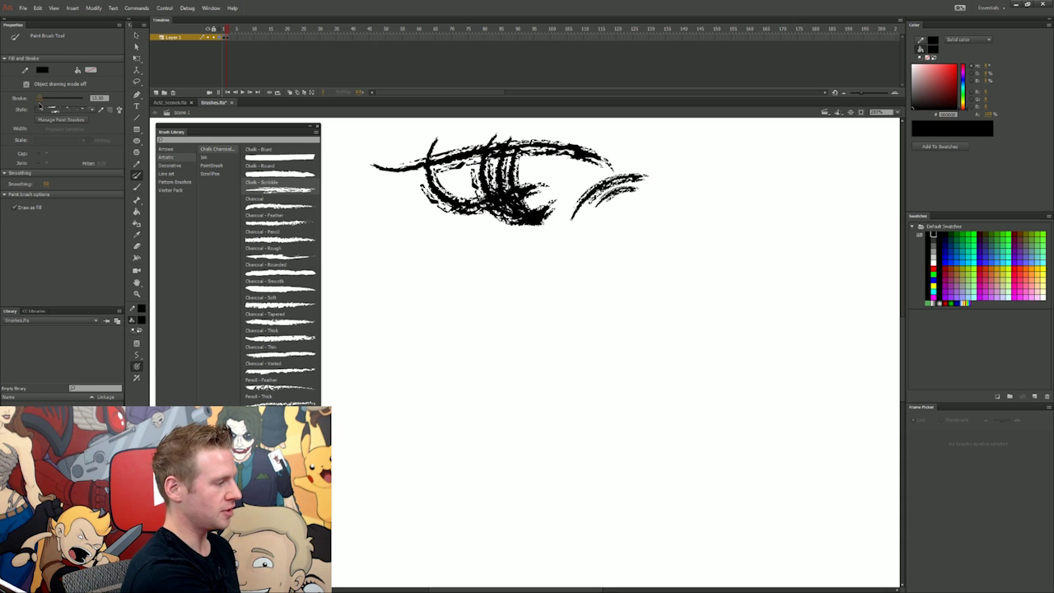
pyautogui.click(141, 312)
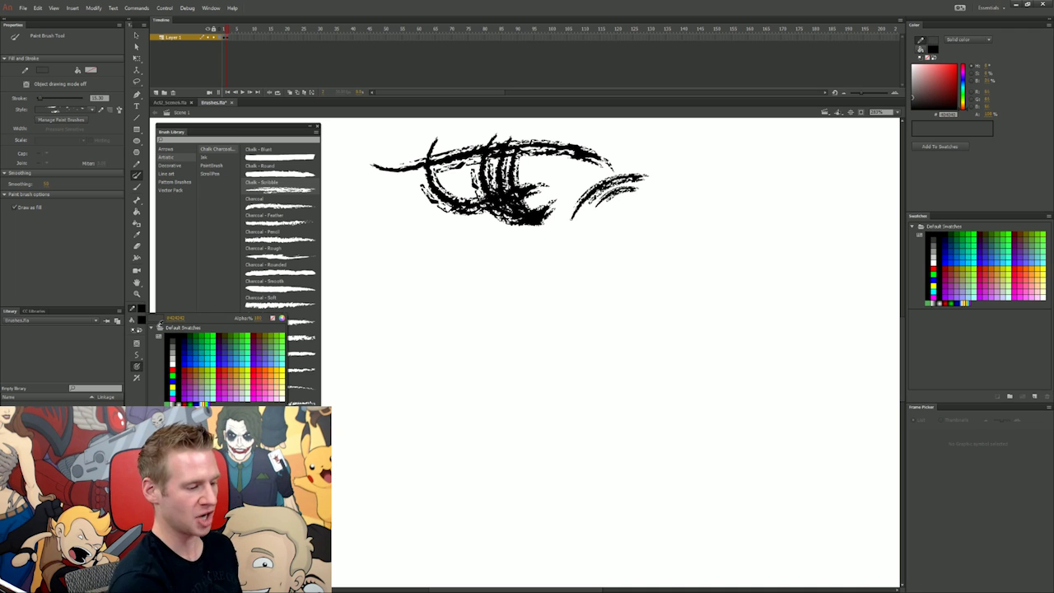
pyautogui.click(168, 334)
pyautogui.moveTo(599, 277); pyautogui.dragTo(648, 238)
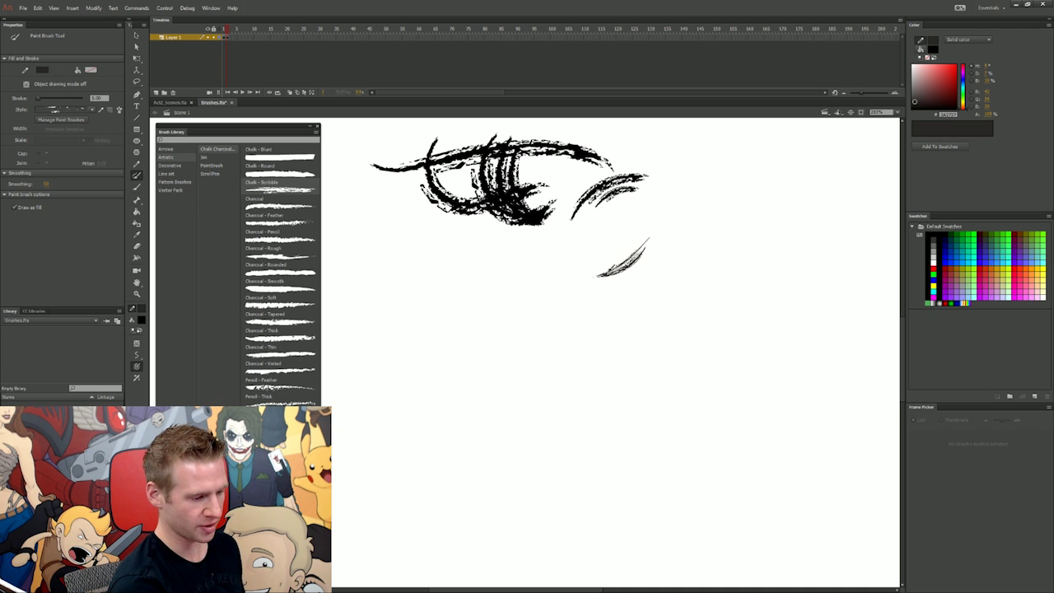
# Set the stroke size to 9 and sketch a small slanted eye beneath the short grey stroke.
pyautogui.click(81, 102)
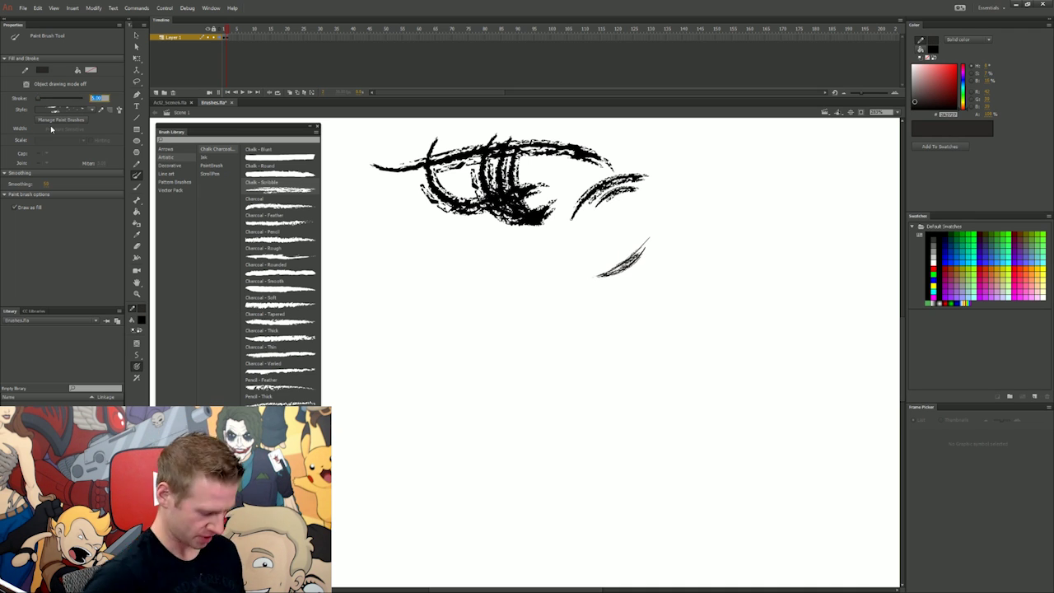
pyautogui.write('9')
pyautogui.press('Return')
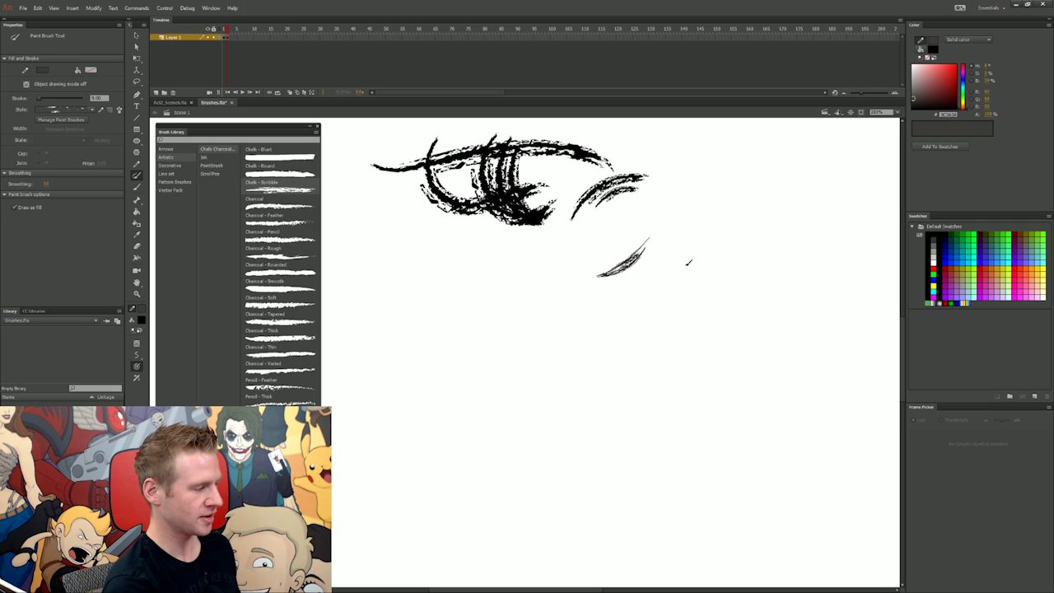
pyautogui.moveTo(698, 244); pyautogui.dragTo(649, 287)
pyautogui.moveTo(699, 255)
pyautogui.mouseDown()
pyautogui.moveTo(617, 301)
pyautogui.moveTo(627, 306)
pyautogui.mouseUp()
pyautogui.moveTo(696, 280); pyautogui.dragTo(692, 285)
pyautogui.moveTo(634, 306)
pyautogui.mouseDown()
pyautogui.moveTo(692, 285)
pyautogui.moveTo(635, 312)
pyautogui.mouseUp()
pyautogui.moveTo(698, 255)
pyautogui.mouseDown()
pyautogui.moveTo(671, 298)
pyautogui.moveTo(645, 295)
pyautogui.moveTo(666, 297)
pyautogui.moveTo(654, 296)
pyautogui.moveTo(659, 284)
pyautogui.mouseUp()
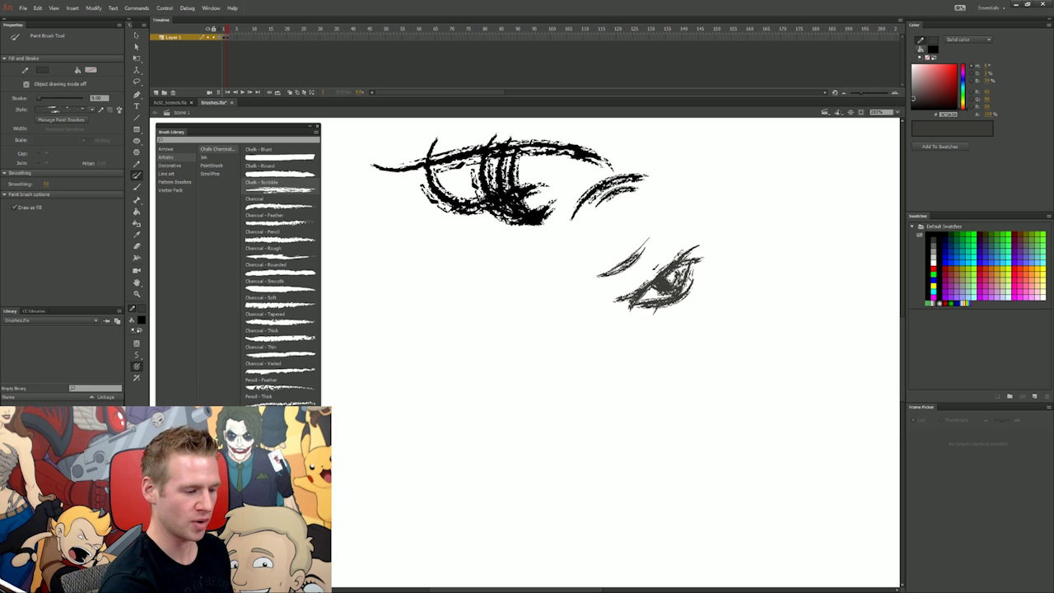
# Try long curved contour strokes around the grey eye, undoing each one.
pyautogui.moveTo(609, 298); pyautogui.dragTo(705, 217)
pyautogui.hotkey('ctrl', 'z')
pyautogui.moveTo(605, 295)
pyautogui.mouseDown()
pyautogui.moveTo(680, 265)
pyautogui.moveTo(740, 281)
pyautogui.moveTo(656, 359)
pyautogui.mouseUp()
pyautogui.hotkey('ctrl', 'z')
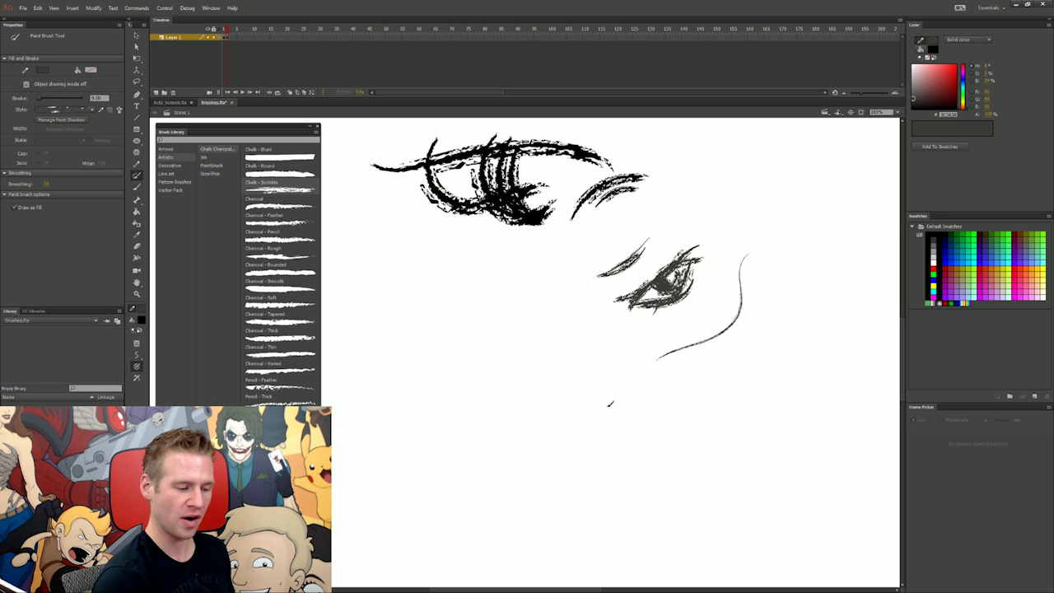
pyautogui.hotkey('ctrl', 'z')
# Paint a curved crease beneath the grey eye's lower lid.
pyautogui.moveTo(632, 309)
pyautogui.mouseDown()
pyautogui.moveTo(679, 321)
pyautogui.moveTo(710, 293)
pyautogui.mouseUp()
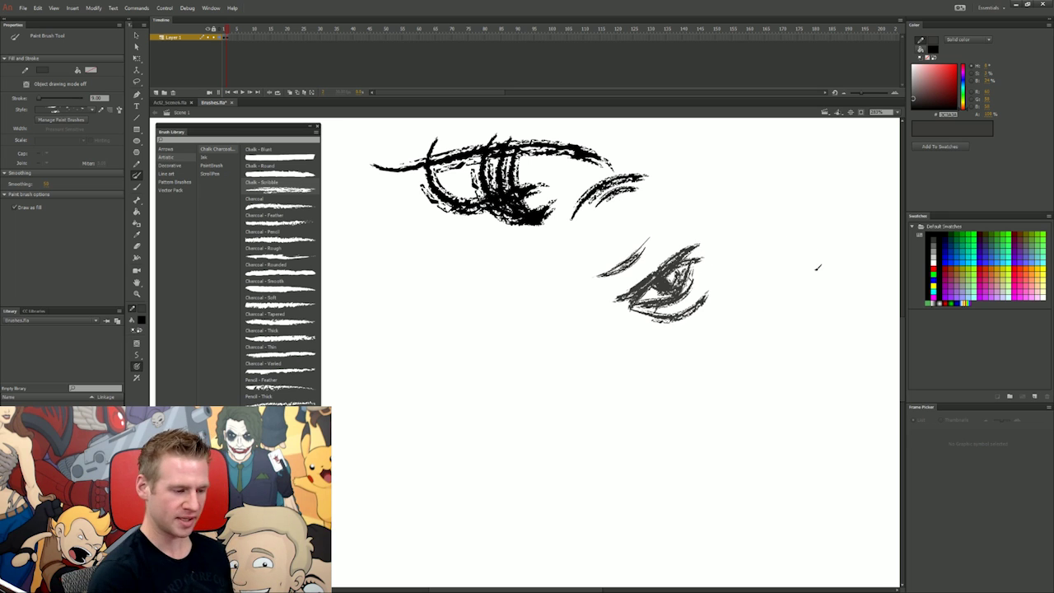
# Try to lasso the upper outer corner of the grey eye and move it away, undoing the change.
pyautogui.press('l')
pyautogui.moveTo(706, 247)
pyautogui.mouseDown()
pyautogui.moveTo(671, 245)
pyautogui.moveTo(721, 247)
pyautogui.moveTo(695, 272)
pyautogui.moveTo(717, 236)
pyautogui.mouseUp()
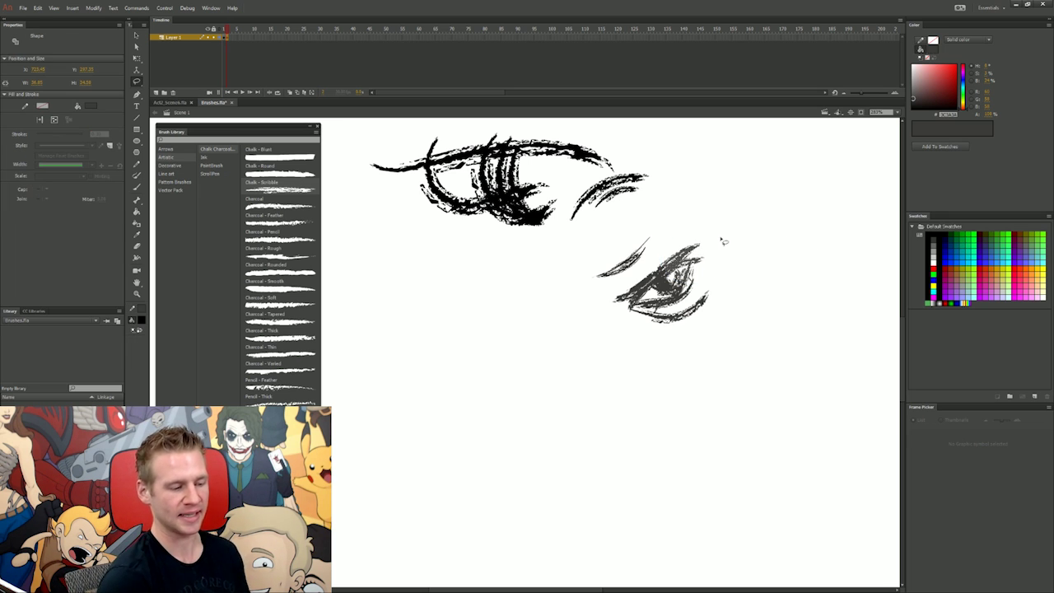
pyautogui.press('Delete')
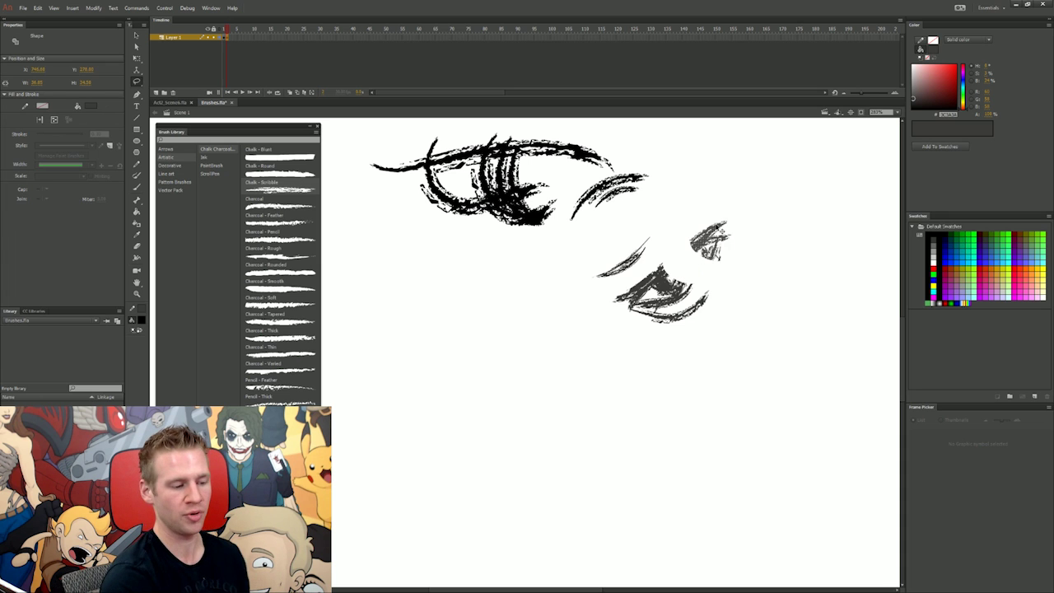
pyautogui.hotkey('ctrl', 'z')
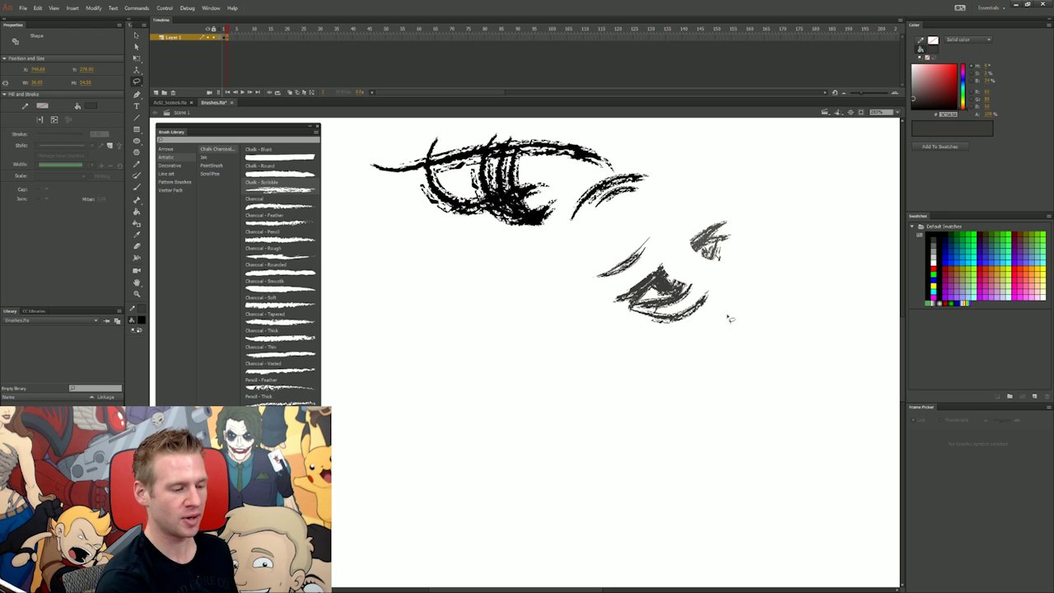
pyautogui.hotkey('ctrl', 'z')
# Turn off Draw as fill and paint a second grey eye with a lower crease beneath the first one.
pyautogui.press('b')
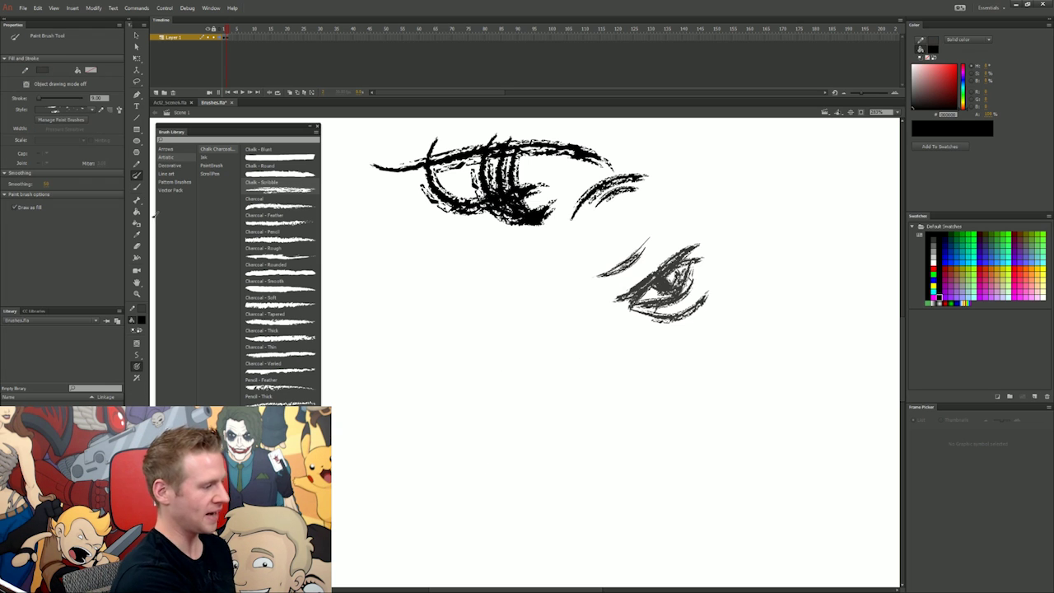
pyautogui.click(15, 209)
pyautogui.moveTo(610, 374); pyautogui.dragTo(713, 338)
pyautogui.hotkey('ctrl', 'z')
pyautogui.moveTo(657, 356)
pyautogui.mouseDown()
pyautogui.moveTo(634, 387)
pyautogui.moveTo(702, 355)
pyautogui.moveTo(684, 359)
pyautogui.moveTo(664, 395)
pyautogui.moveTo(728, 344)
pyautogui.mouseUp()
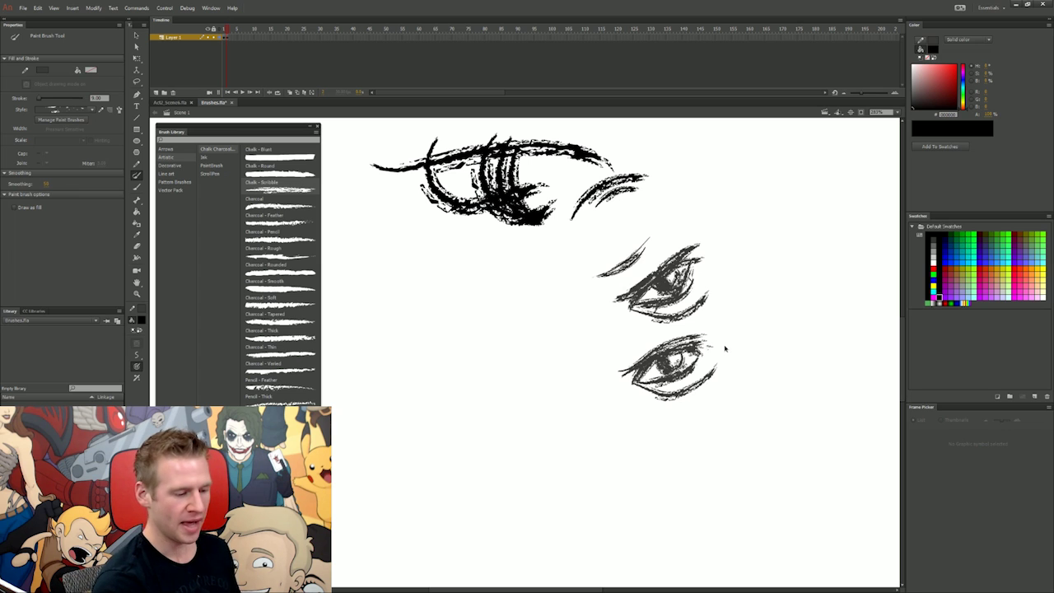
# Bend the upper and lower curves of the second eye into new shapes with the Selection tool.
pyautogui.press('v')
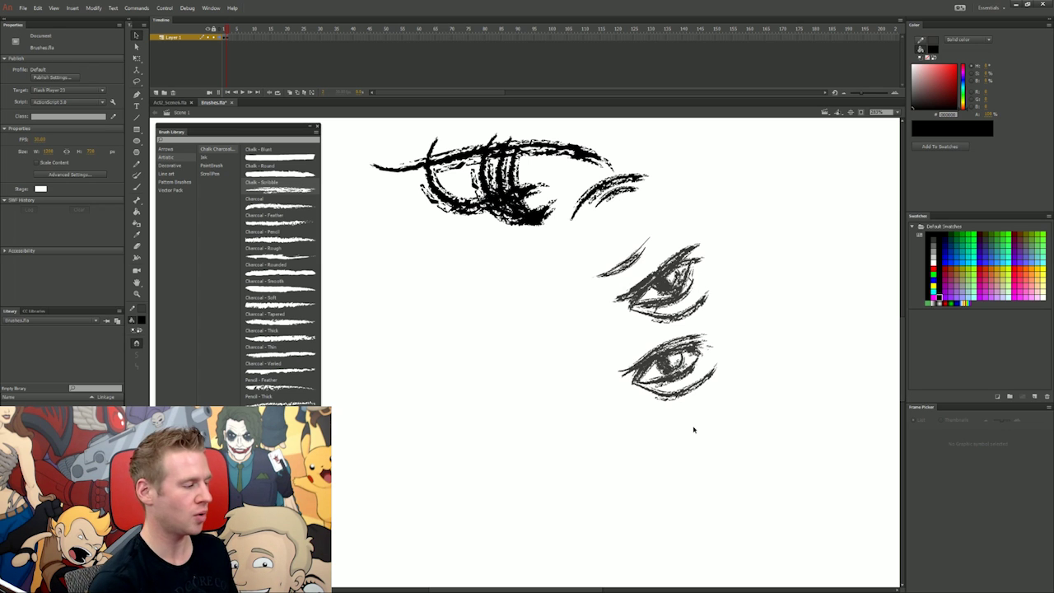
pyautogui.moveTo(680, 337); pyautogui.dragTo(691, 335)
pyautogui.moveTo(700, 395); pyautogui.dragTo(704, 395)
# Return to frame 1, select the whole sword artwork, and start creating a paint brush from it.
pyautogui.press('l')
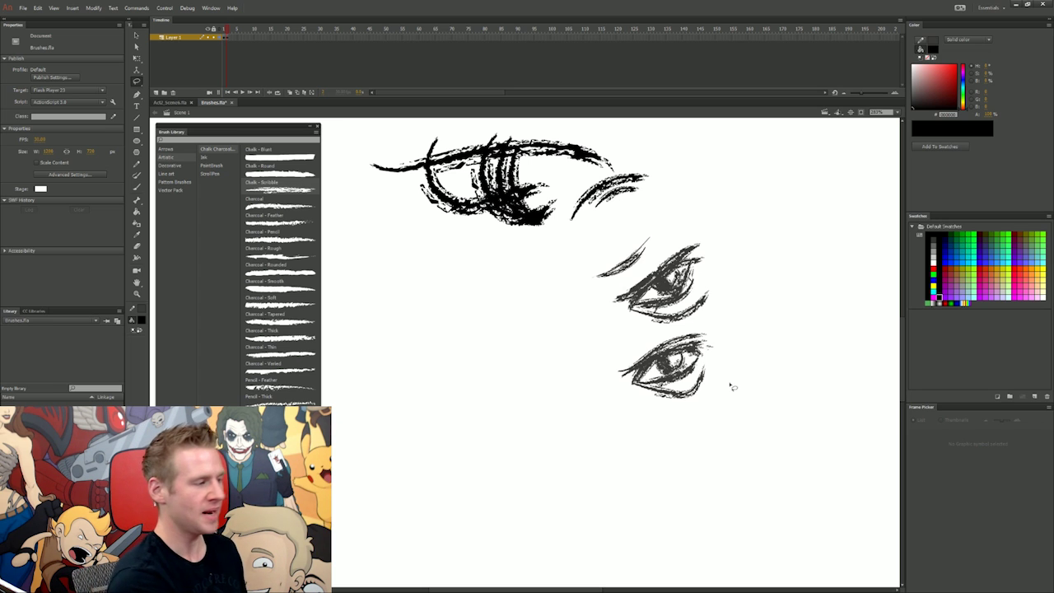
pyautogui.click(224, 36)
pyautogui.moveTo(765, 373); pyautogui.dragTo(726, 396)
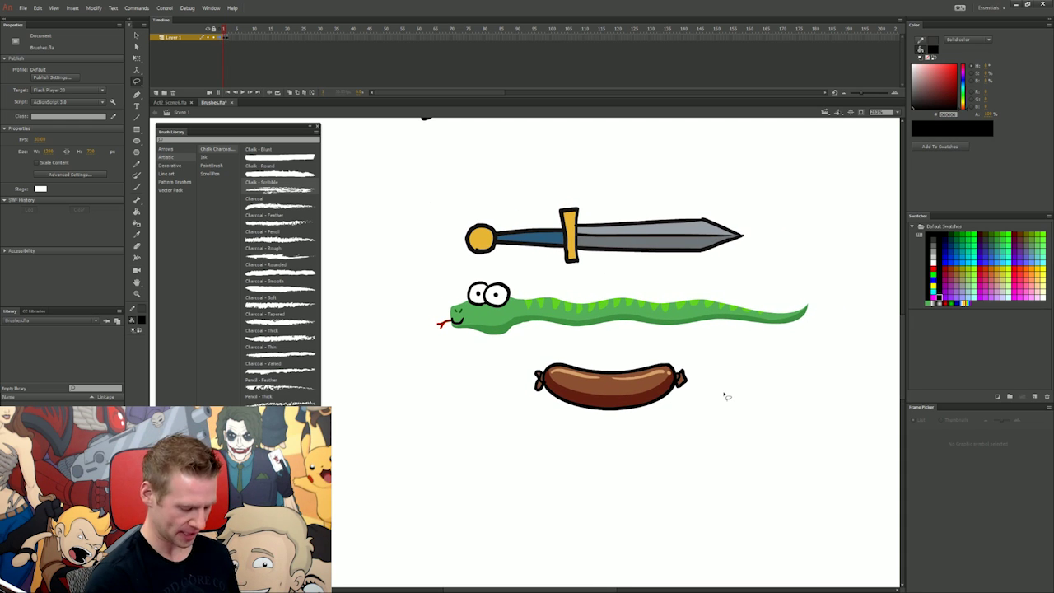
pyautogui.press('v')
pyautogui.moveTo(784, 181); pyautogui.dragTo(433, 276)
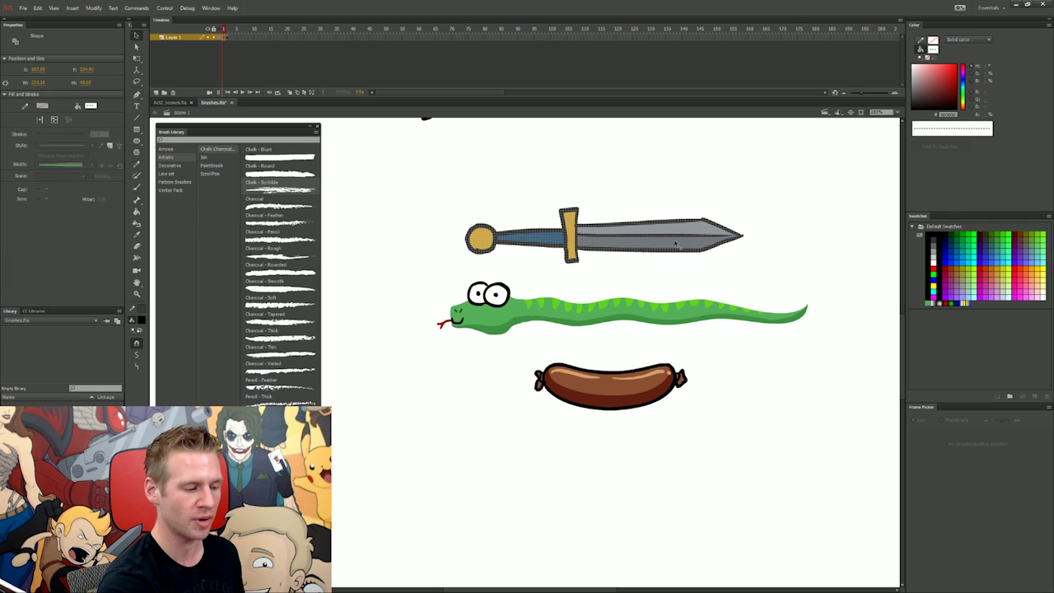
pyautogui.rightClick(674, 242)
pyautogui.click(726, 268)
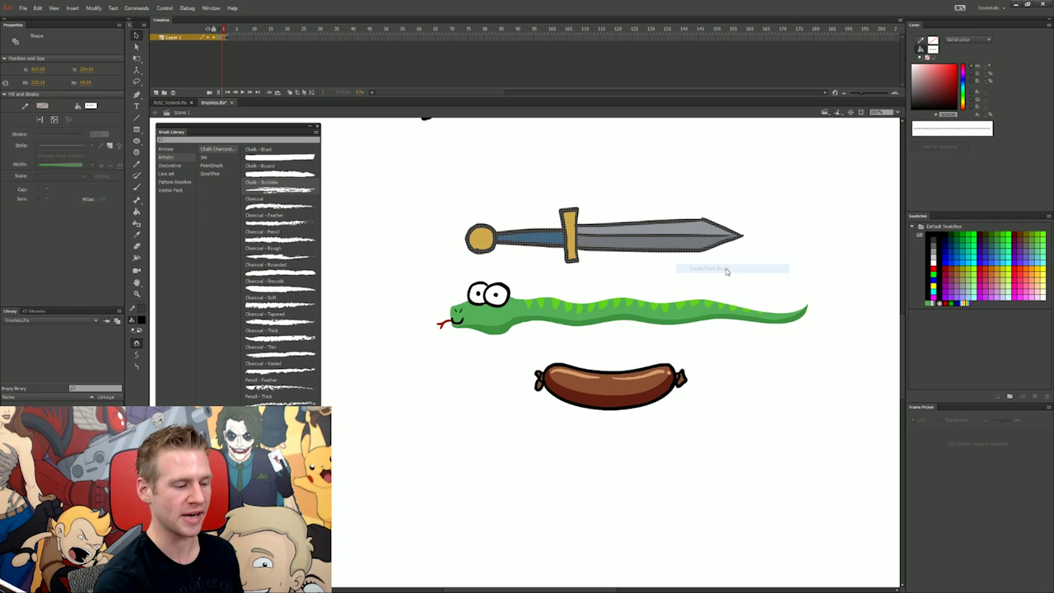
# Try the sword as a Pattern Brush, and as an Art Brush with Stretch between guides and Scale proportionately.
pyautogui.click(477, 195)
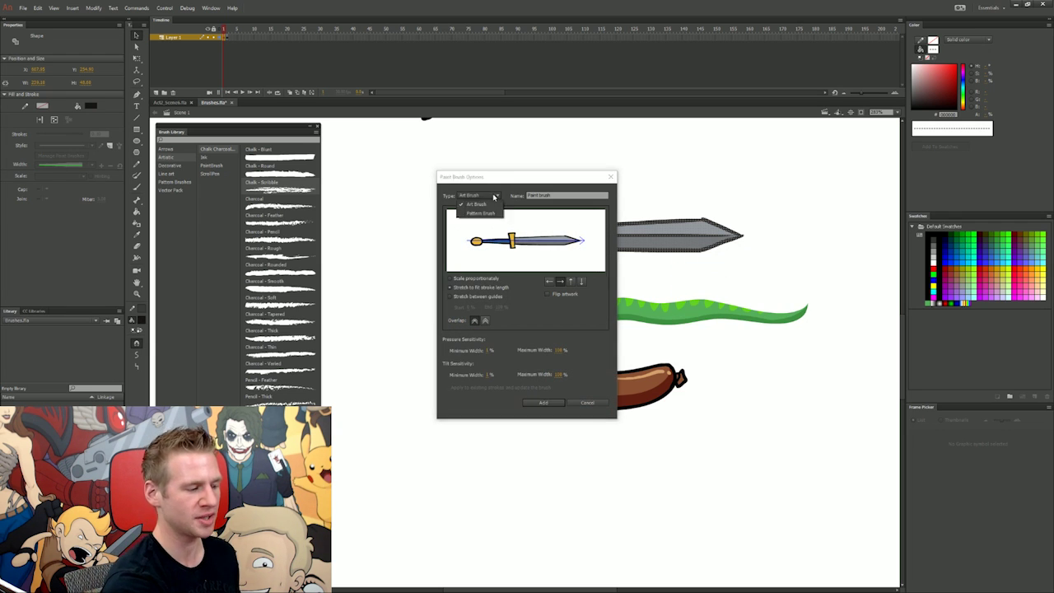
pyautogui.click(491, 216)
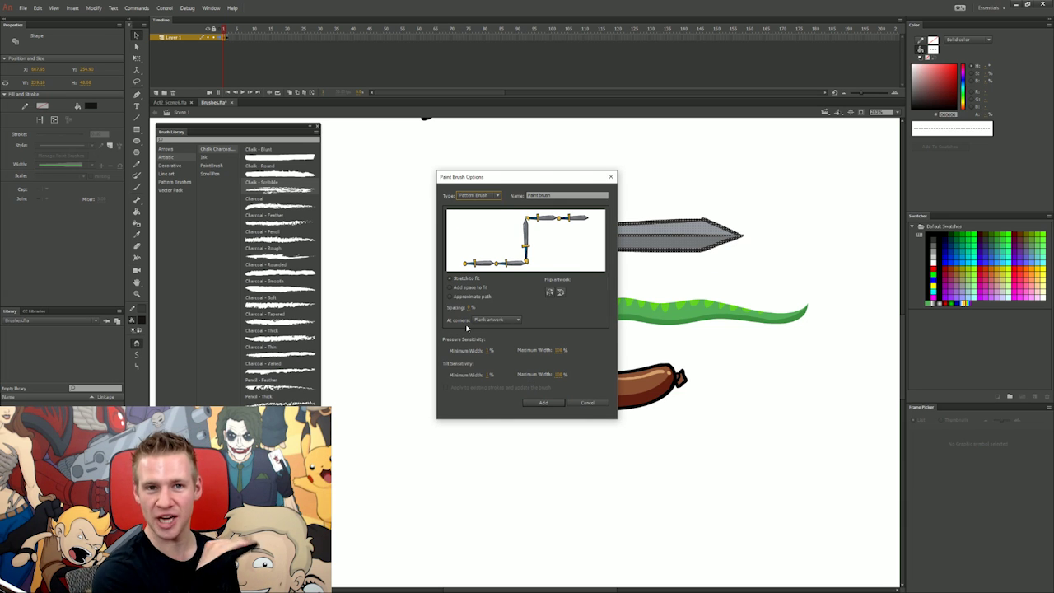
pyautogui.click(485, 195)
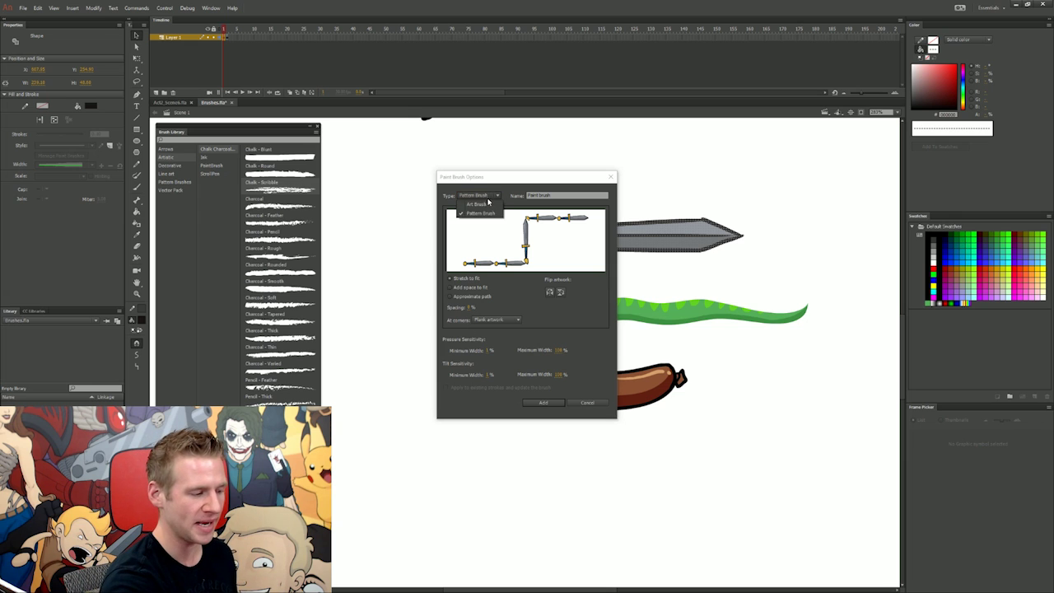
pyautogui.click(491, 206)
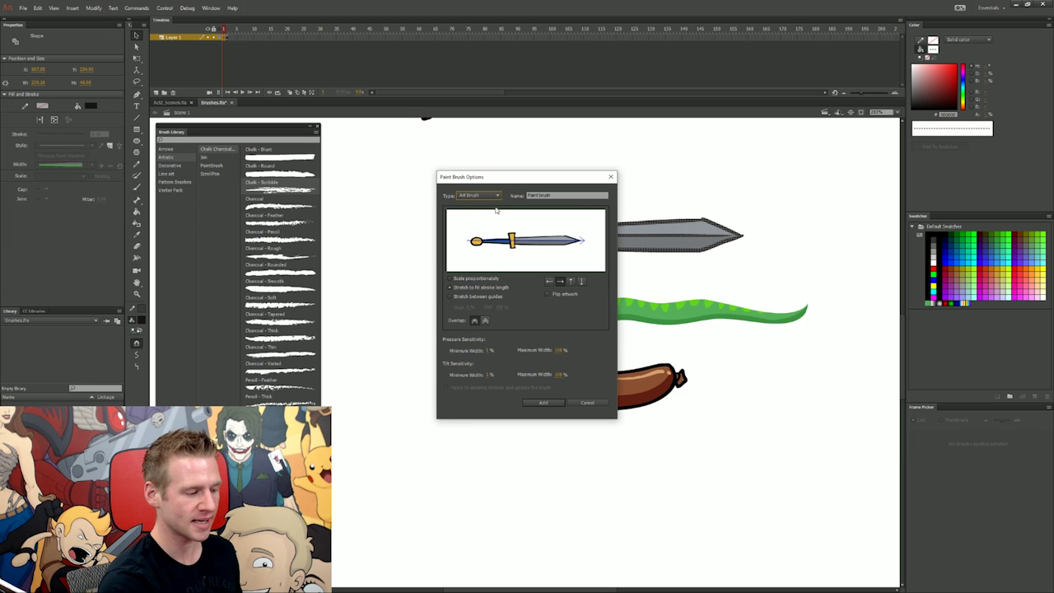
pyautogui.click(484, 296)
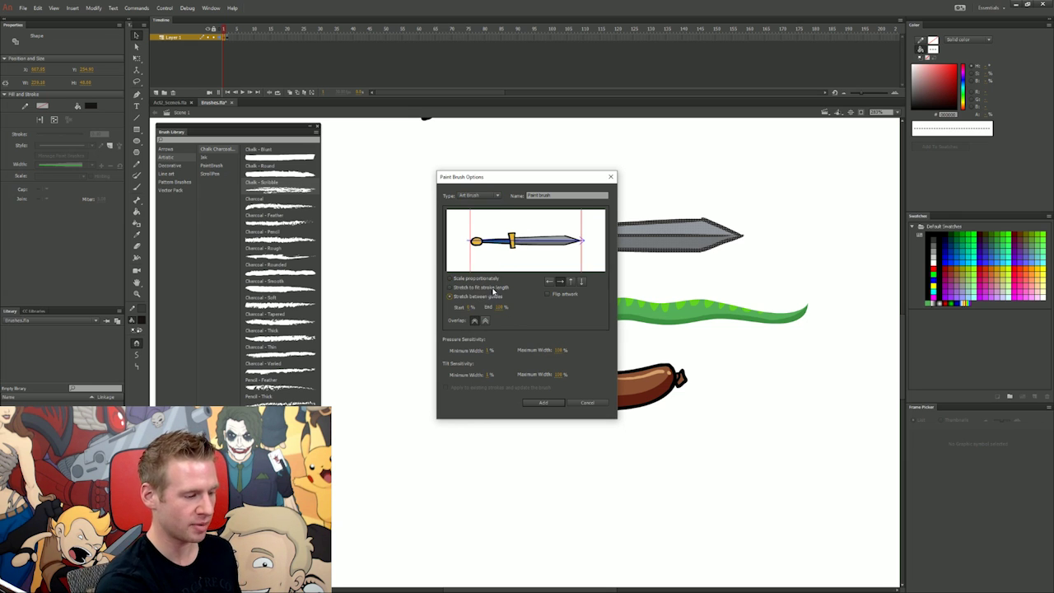
pyautogui.click(487, 280)
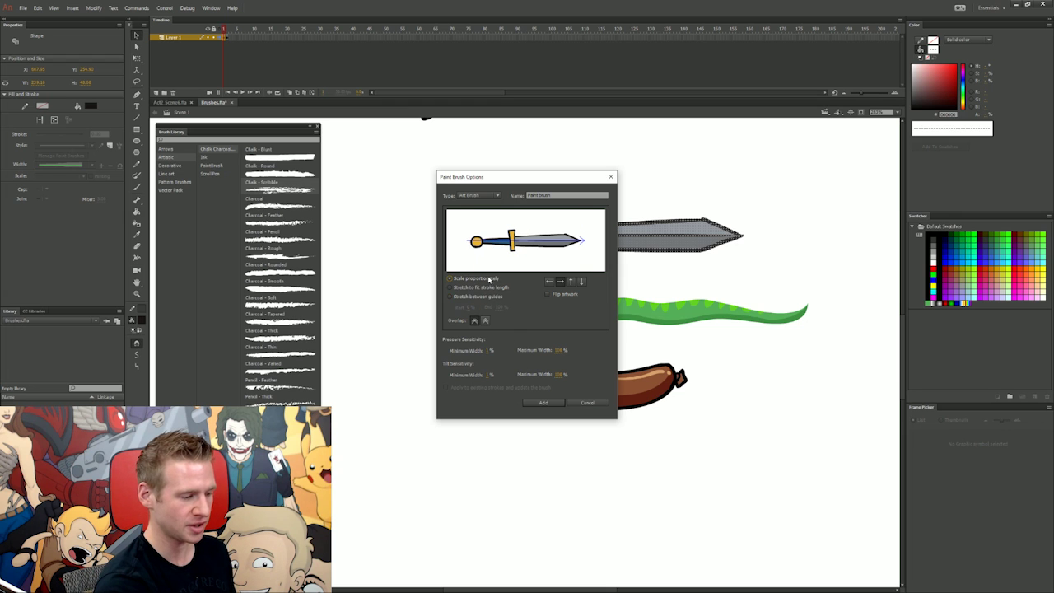
# Add the sword as an Art Brush using Stretch between guides, with the start guide placed at the crossguard.
pyautogui.click(450, 296)
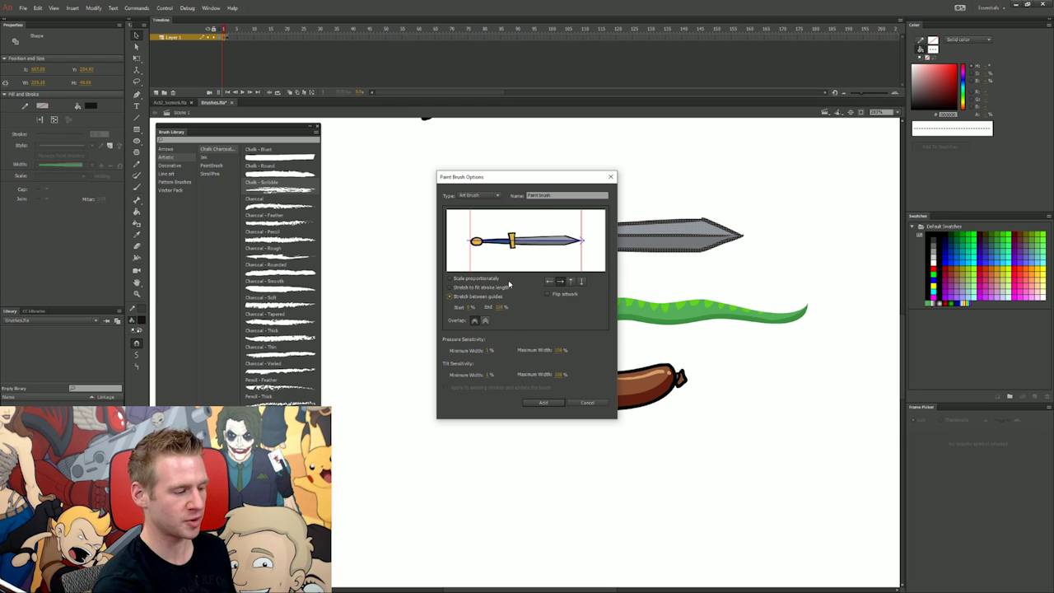
pyautogui.moveTo(468, 250); pyautogui.dragTo(504, 259)
pyautogui.moveTo(582, 242); pyautogui.dragTo(582, 246)
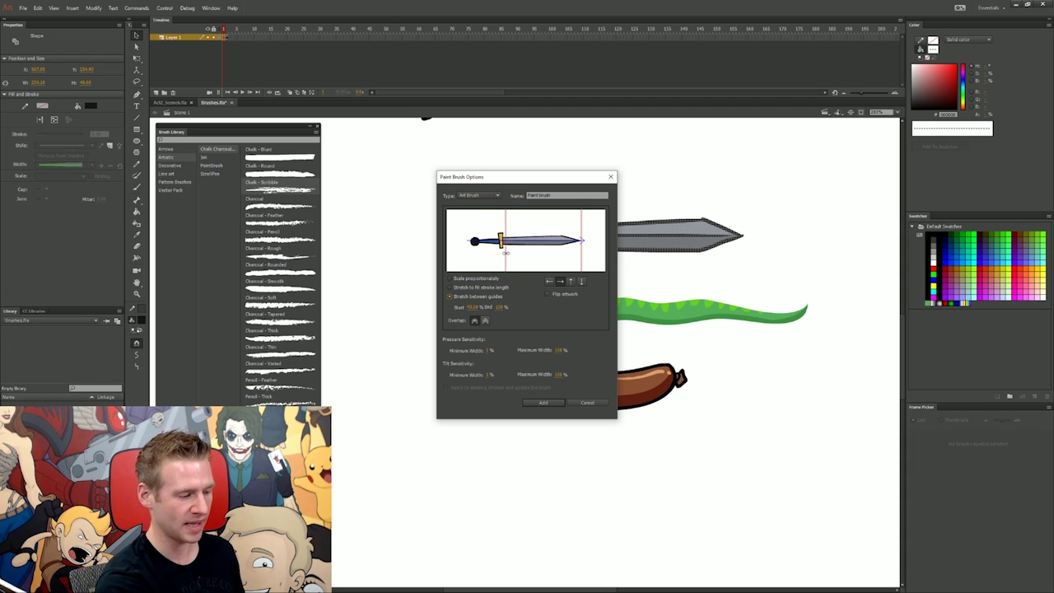
pyautogui.click(544, 403)
# Paint curved sword strokes of different lengths above and beside the original sword.
pyautogui.moveTo(627, 168); pyautogui.dragTo(790, 177)
pyautogui.moveTo(751, 207); pyautogui.dragTo(827, 203)
pyautogui.moveTo(776, 227)
pyautogui.mouseDown()
pyautogui.moveTo(794, 244)
pyautogui.moveTo(840, 218)
pyautogui.mouseUp()
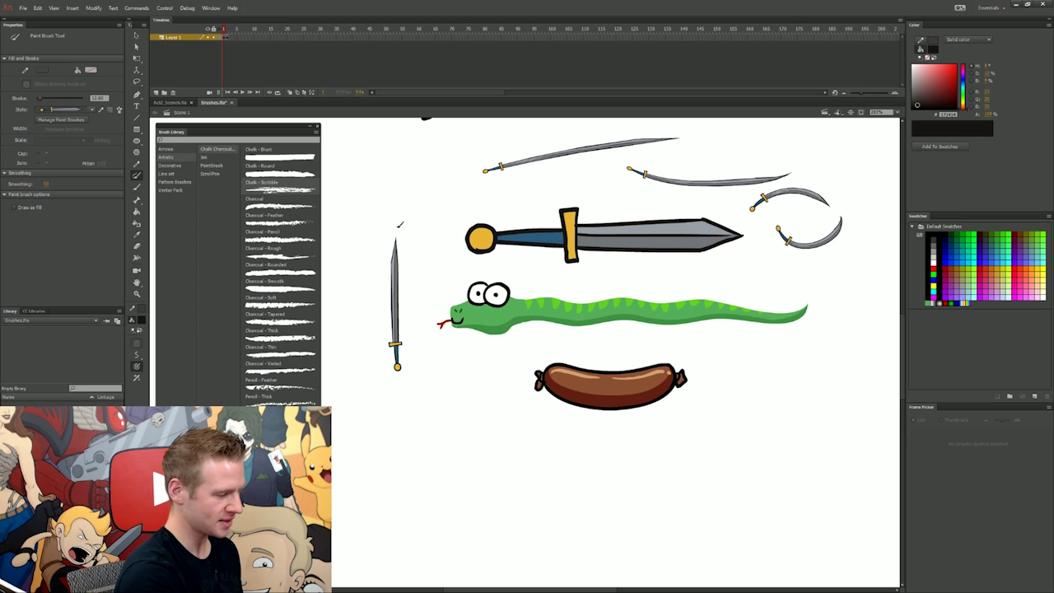
# Raise the stroke size to about 30 and try long and short upright sword strokes, undoing the sword tests.
pyautogui.moveTo(41, 109); pyautogui.dragTo(44, 104)
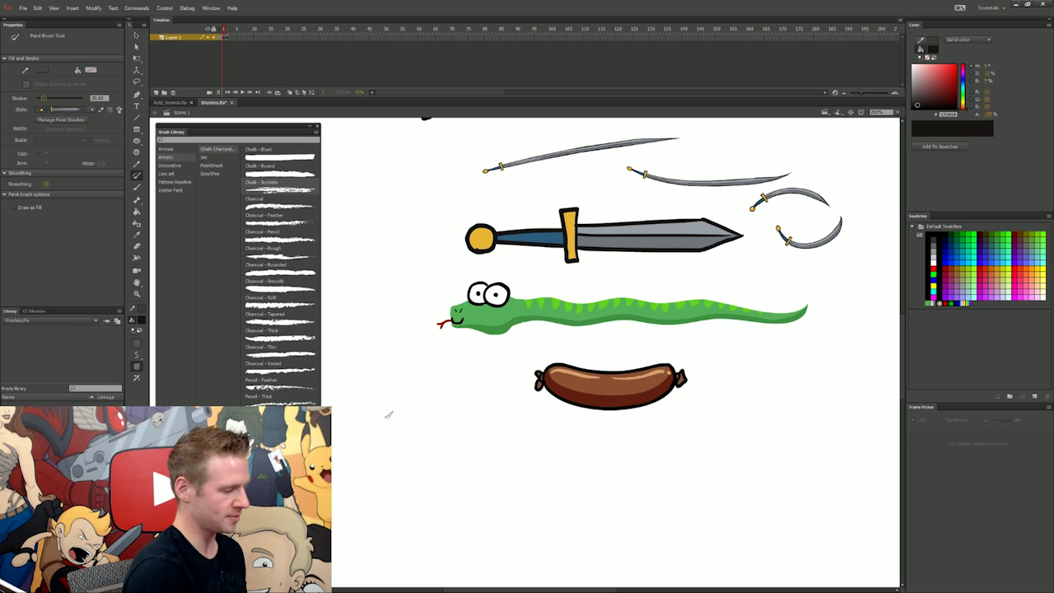
pyautogui.moveTo(383, 414); pyautogui.dragTo(376, 198)
pyautogui.hotkey('ctrl', 'z')
pyautogui.moveTo(361, 452); pyautogui.dragTo(353, 161)
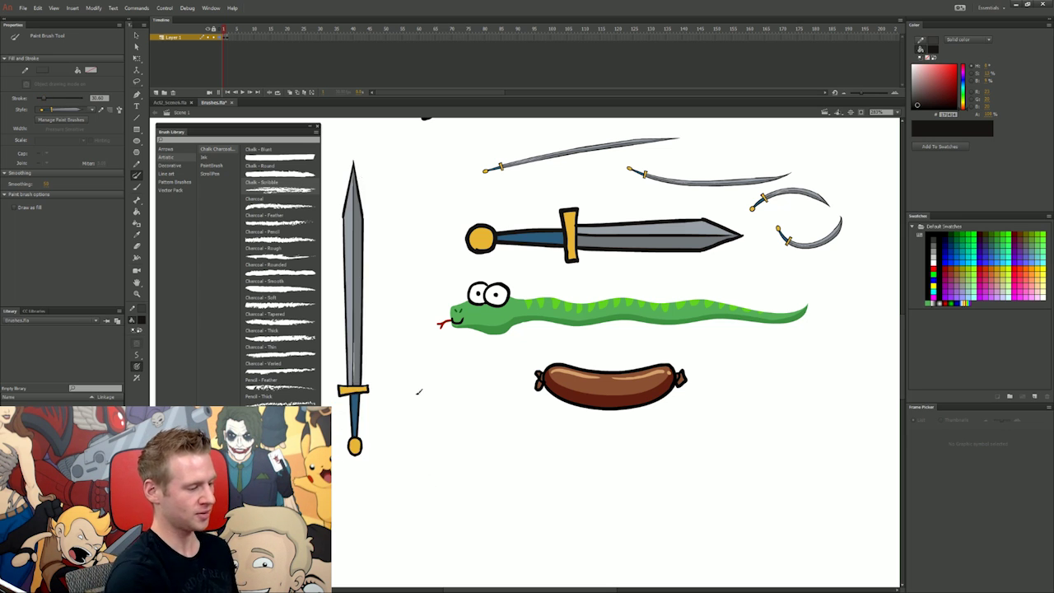
pyautogui.moveTo(399, 449); pyautogui.dragTo(398, 319)
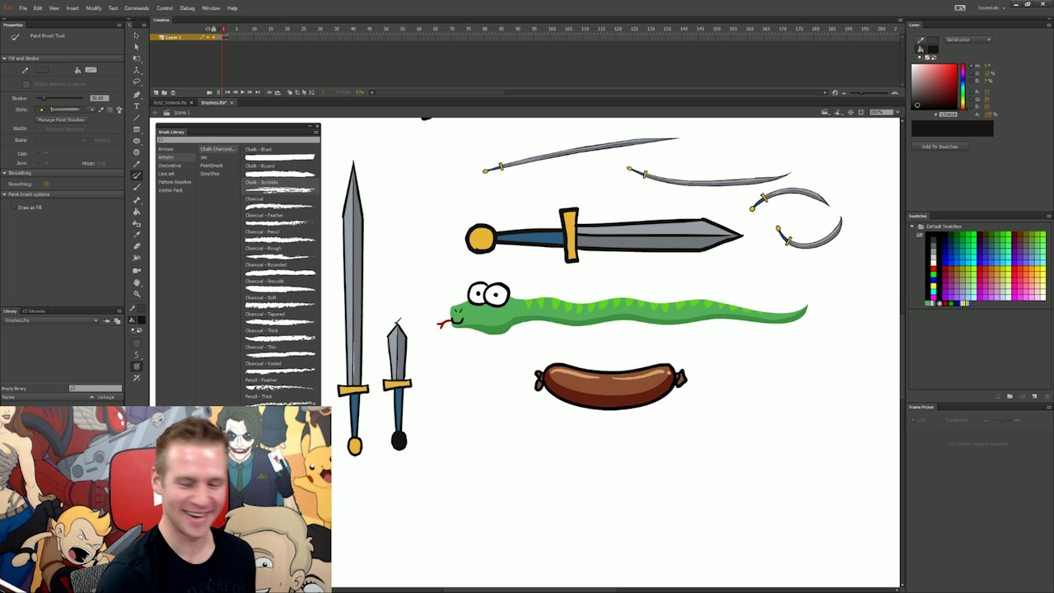
pyautogui.press('q')
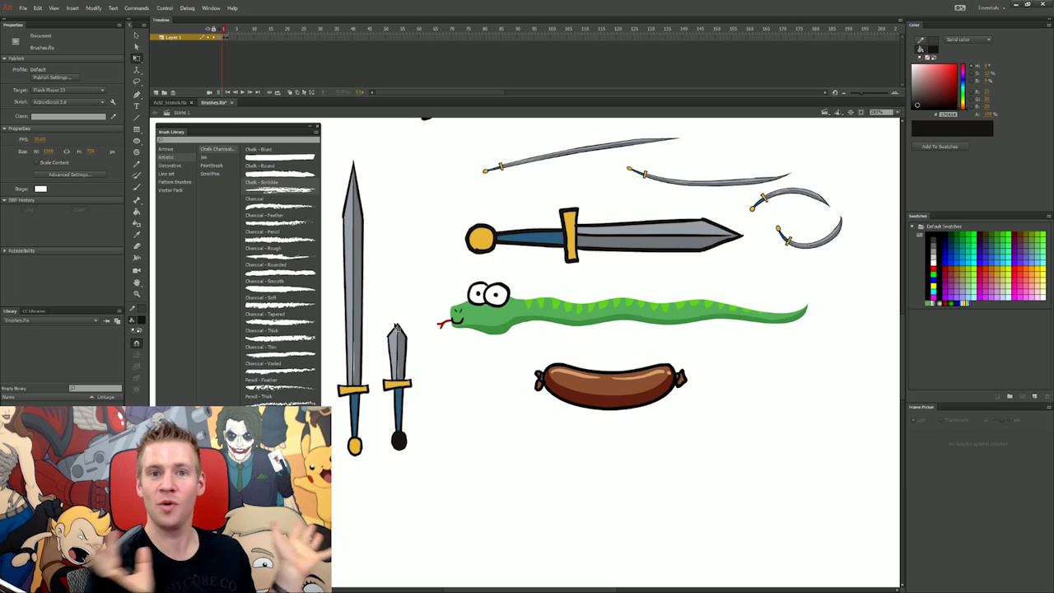
pyautogui.hotkey('ctrl', 'z')
# Add the snake artwork as an Art Brush using Stretch between guides, with guides behind its head and along its body.
pyautogui.press('l')
pyautogui.moveTo(818, 289)
pyautogui.mouseDown()
pyautogui.moveTo(530, 275)
pyautogui.moveTo(416, 299)
pyautogui.moveTo(470, 349)
pyautogui.moveTo(679, 344)
pyautogui.moveTo(838, 303)
pyautogui.mouseUp()
pyautogui.rightClick(759, 320)
pyautogui.click(816, 346)
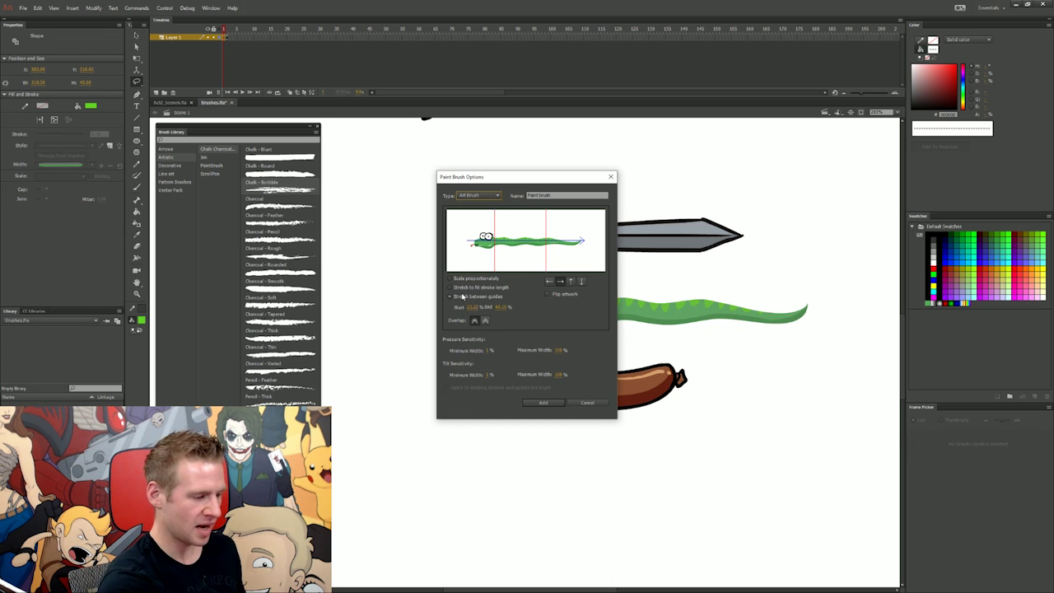
pyautogui.click(450, 296)
pyautogui.moveTo(545, 247); pyautogui.dragTo(497, 258)
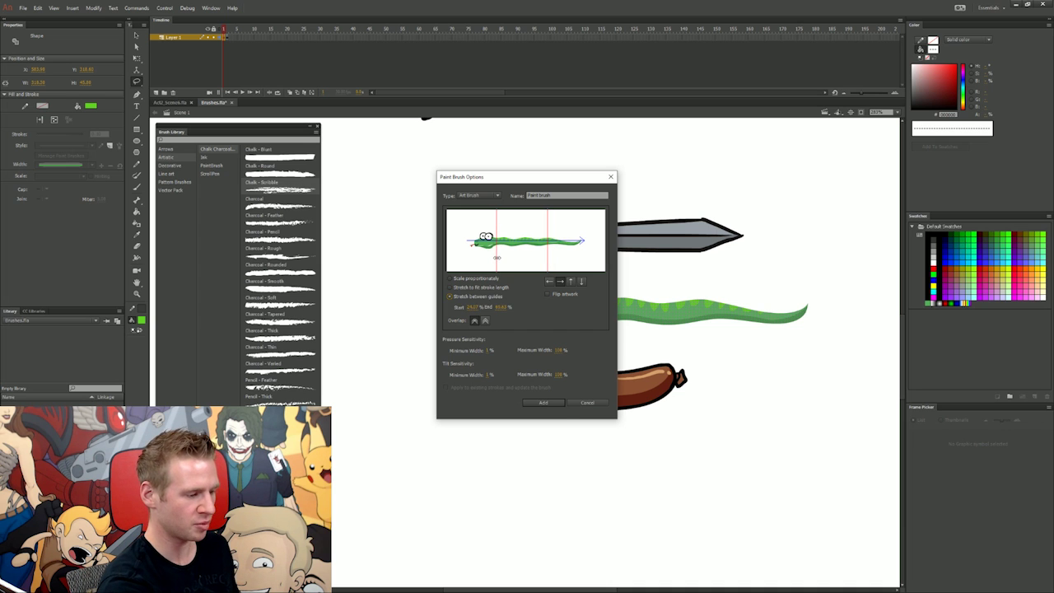
pyautogui.click(543, 402)
# Paint four wavy snake strokes in different directions around the original sword, snake and sausage artwork.
pyautogui.moveTo(400, 176); pyautogui.dragTo(588, 160)
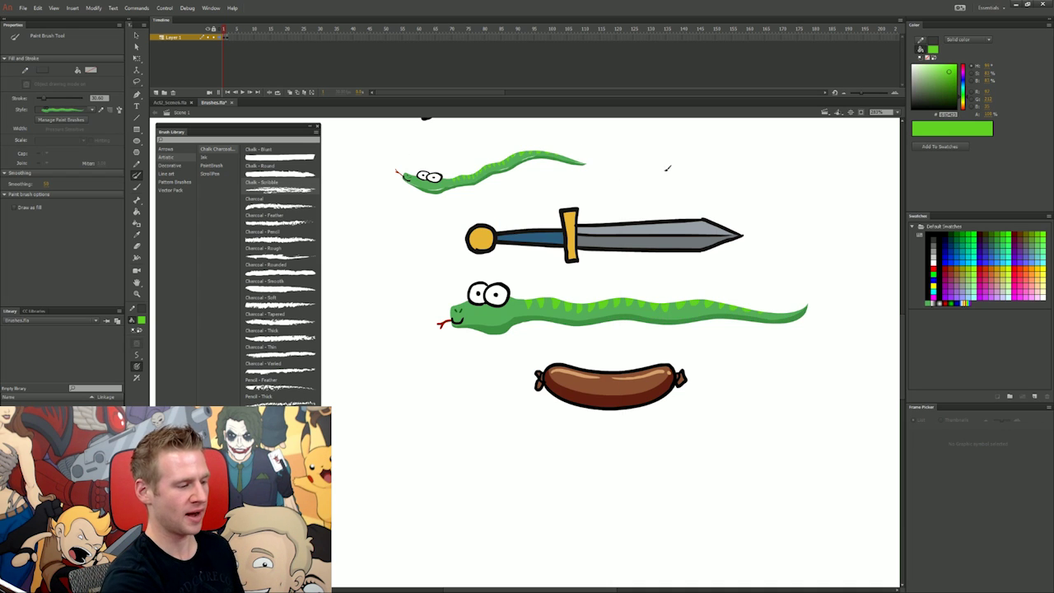
pyautogui.moveTo(804, 171)
pyautogui.mouseDown()
pyautogui.moveTo(651, 169)
pyautogui.moveTo(610, 194)
pyautogui.mouseUp()
pyautogui.moveTo(845, 170)
pyautogui.mouseDown()
pyautogui.moveTo(872, 330)
pyautogui.moveTo(797, 347)
pyautogui.mouseUp()
pyautogui.moveTo(370, 432)
pyautogui.mouseDown()
pyautogui.moveTo(451, 422)
pyautogui.moveTo(556, 452)
pyautogui.mouseUp()
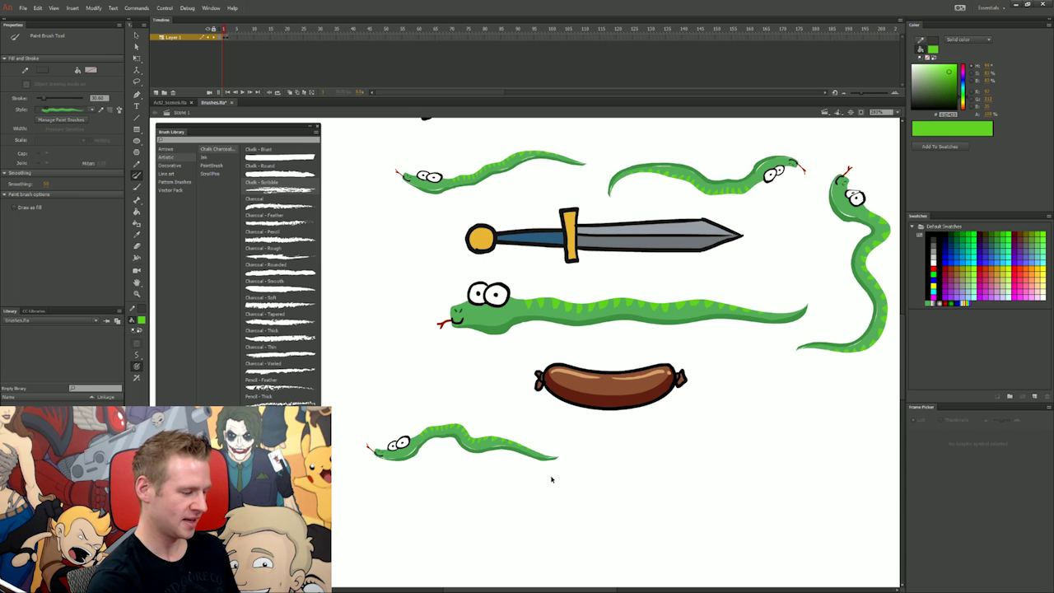
# Try more snake strokes below the sausage and undo all the snake test strokes around the original artwork.
pyautogui.hotkey('ctrl', 'z')
pyautogui.moveTo(378, 457); pyautogui.dragTo(426, 455)
pyautogui.moveTo(498, 444)
pyautogui.mouseDown()
pyautogui.moveTo(576, 475)
pyautogui.moveTo(694, 436)
pyautogui.mouseUp()
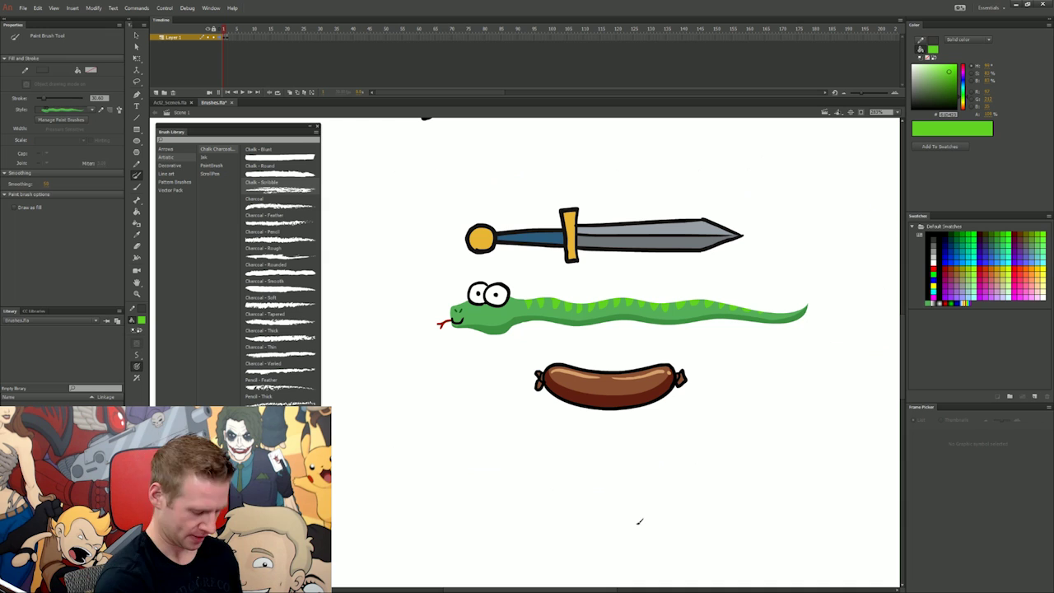
# Lasso the sausage artwork and start a new paint brush from it with the type set to Pattern Brush.
pyautogui.press('l')
pyautogui.moveTo(699, 353); pyautogui.dragTo(704, 373)
pyautogui.rightClick(653, 395)
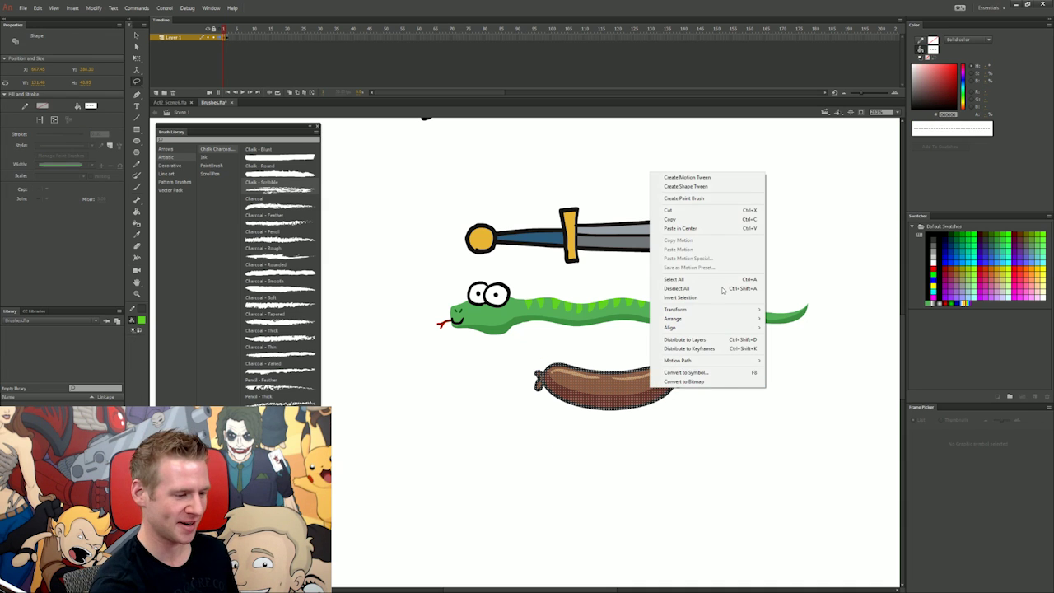
pyautogui.click(702, 202)
pyautogui.click(488, 196)
pyautogui.click(494, 213)
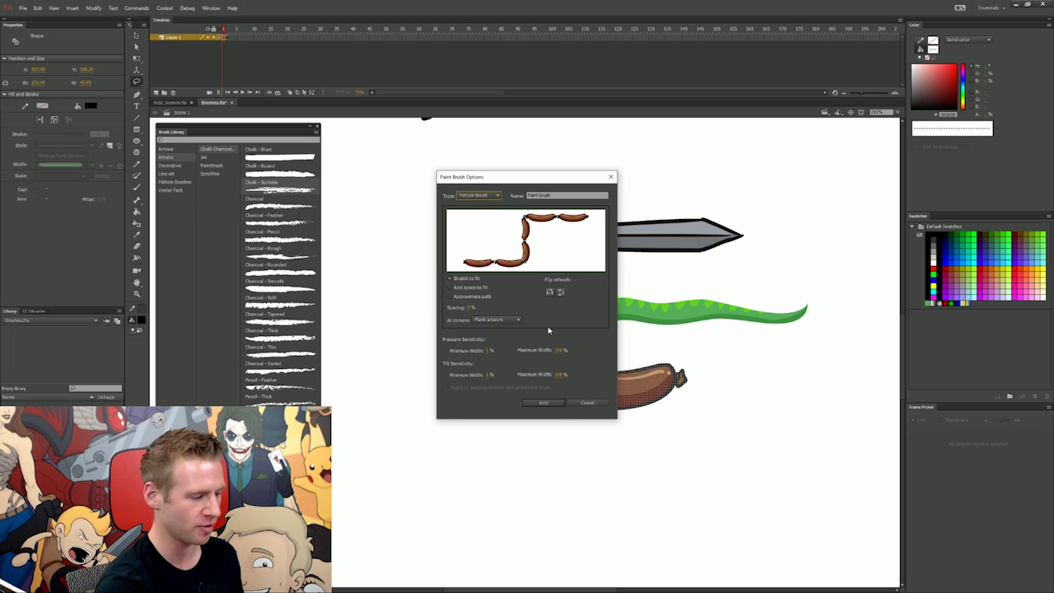
# Try Add space to fit, choose Approximate path instead, and try a pattern spacing of 100%.
pyautogui.click(466, 289)
pyautogui.click(449, 297)
pyautogui.click(470, 307)
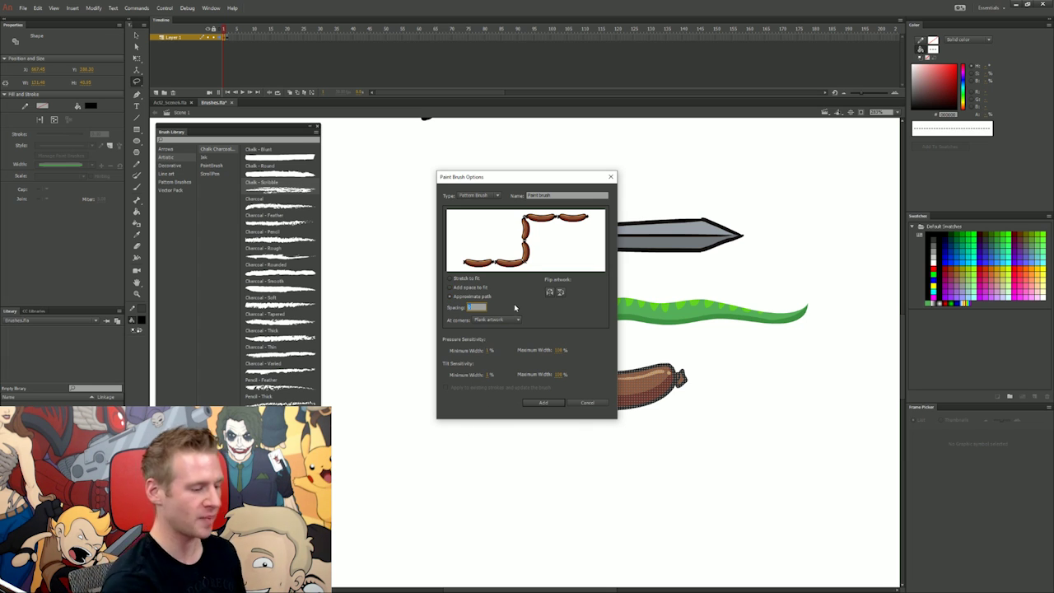
pyautogui.write('100')
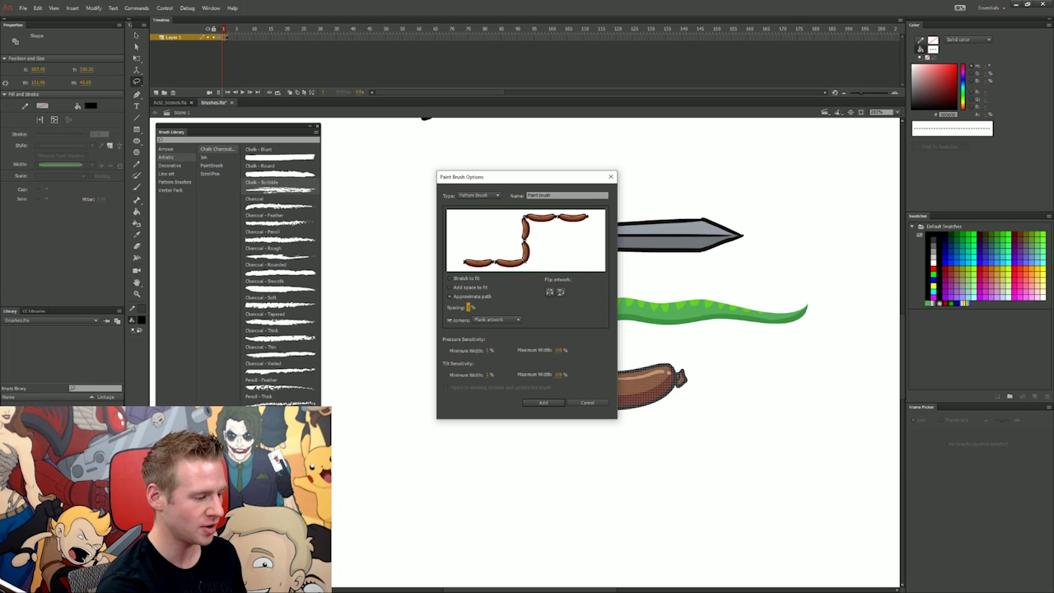
pyautogui.click(474, 306)
# Try the corner options None, Center artwork, Flank artwork and Slice artwork for the sausage pattern.
pyautogui.click(518, 320)
pyautogui.click(509, 331)
pyautogui.click(520, 320)
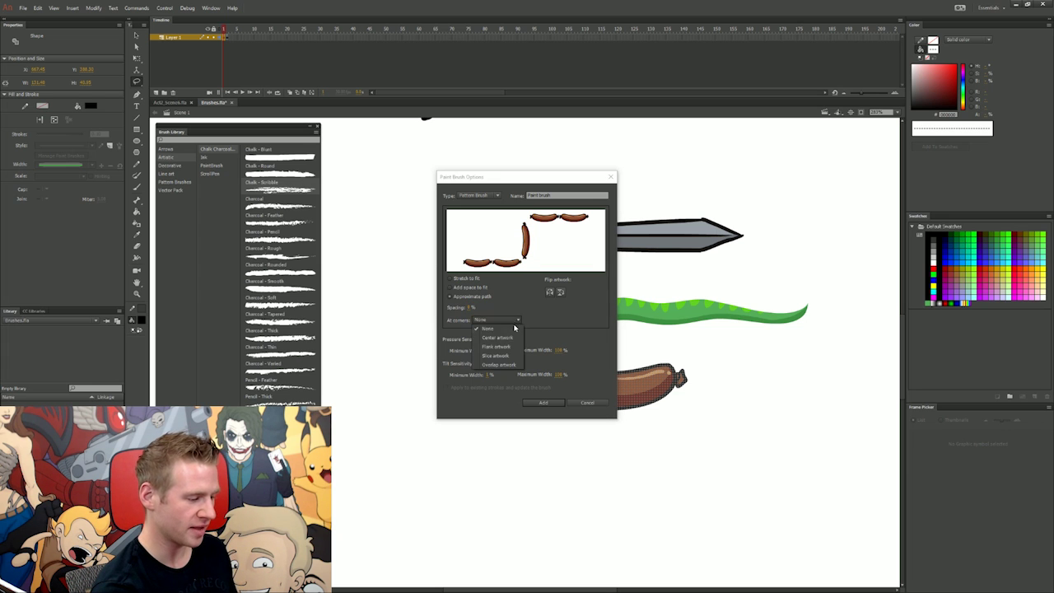
pyautogui.click(510, 338)
pyautogui.click(517, 319)
pyautogui.click(511, 347)
pyautogui.click(517, 320)
pyautogui.click(511, 354)
pyautogui.click(516, 320)
pyautogui.click(515, 363)
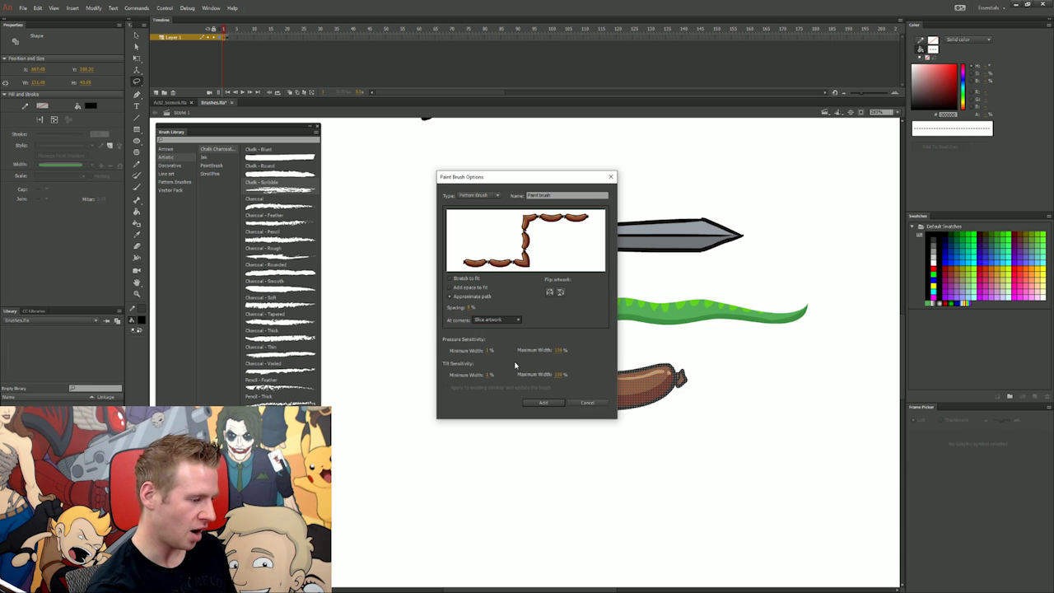
# Set the corners to Flank artwork after another Center artwork test, and add the sausage pattern brush.
pyautogui.click(519, 321)
pyautogui.click(511, 339)
pyautogui.click(517, 321)
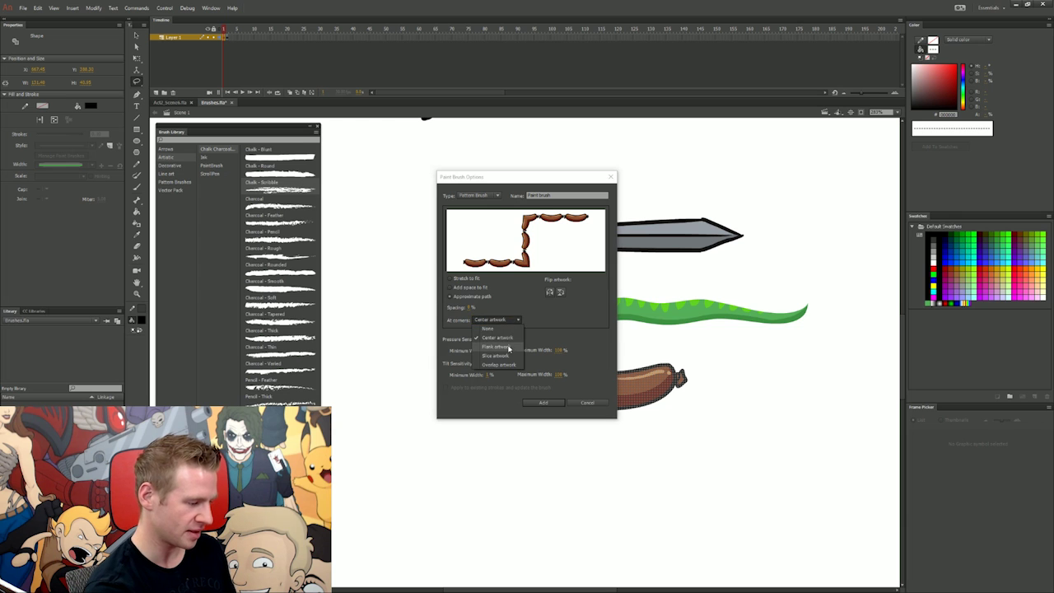
pyautogui.click(511, 347)
pyautogui.click(517, 321)
pyautogui.click(511, 347)
pyautogui.click(553, 402)
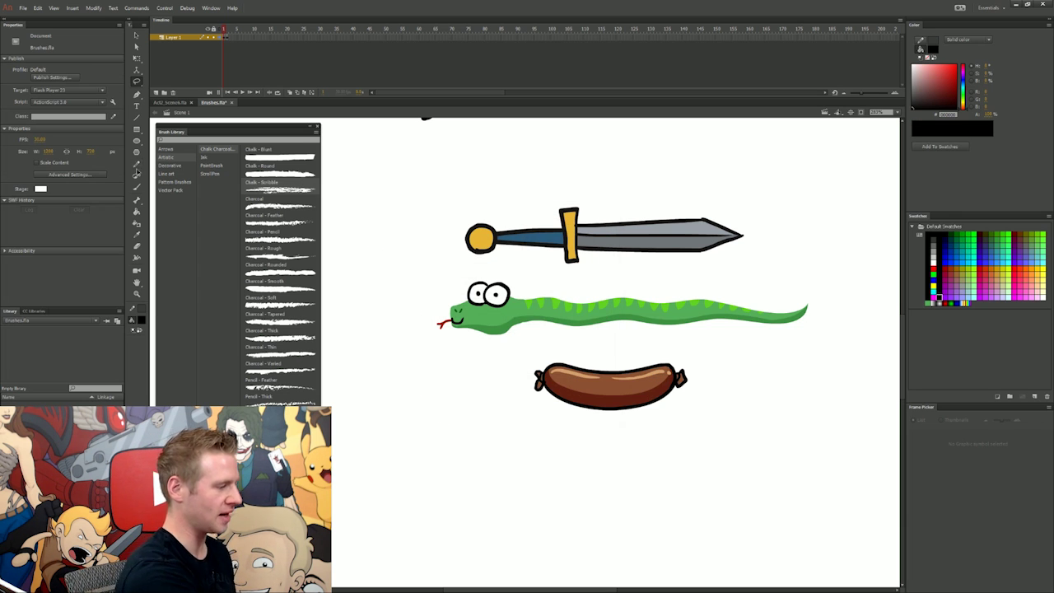
# Paint a sausage stroke below the original sausage artwork with the Paint Brush tool.
pyautogui.click(137, 175)
pyautogui.moveTo(415, 436)
pyautogui.mouseDown()
pyautogui.moveTo(444, 173)
pyautogui.moveTo(817, 154)
pyautogui.moveTo(891, 279)
pyautogui.moveTo(795, 420)
pyautogui.moveTo(754, 541)
pyautogui.moveTo(547, 458)
pyautogui.moveTo(437, 471)
pyautogui.moveTo(437, 440)
pyautogui.mouseUp()
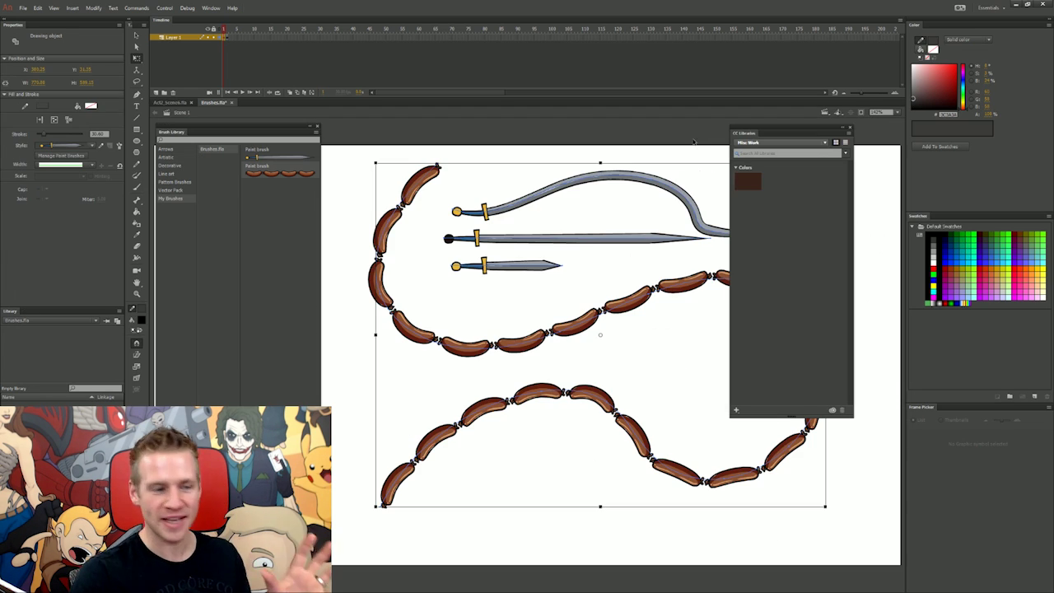
# Delete all the sausage chains and sword strokes from the stage.
pyautogui.click(675, 163)
pyautogui.hotkey('ctrl', 'a')
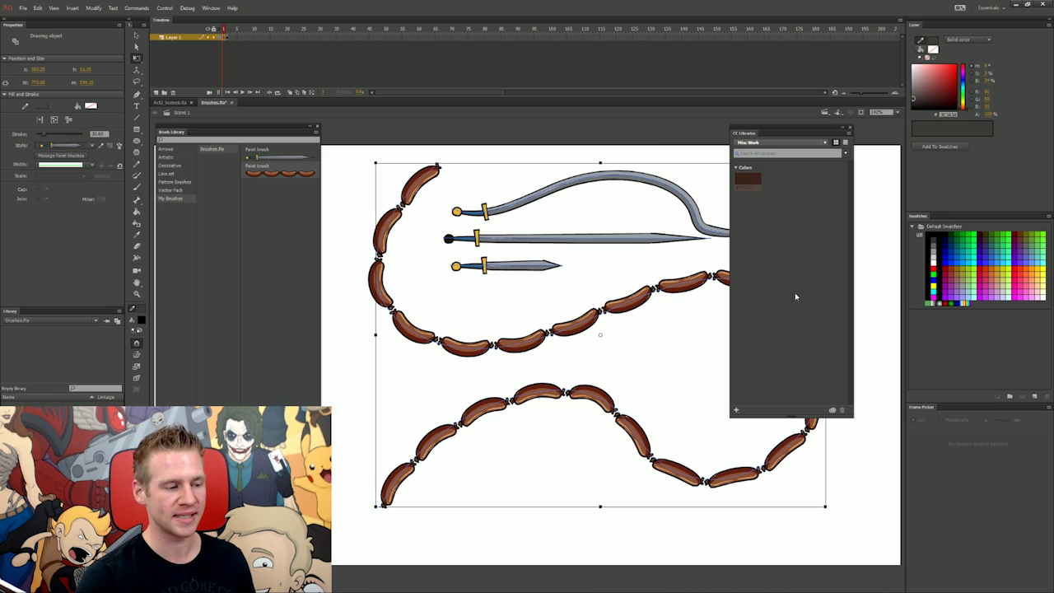
pyautogui.click(646, 153)
pyautogui.hotkey('ctrl', 'a')
pyautogui.press('Delete')
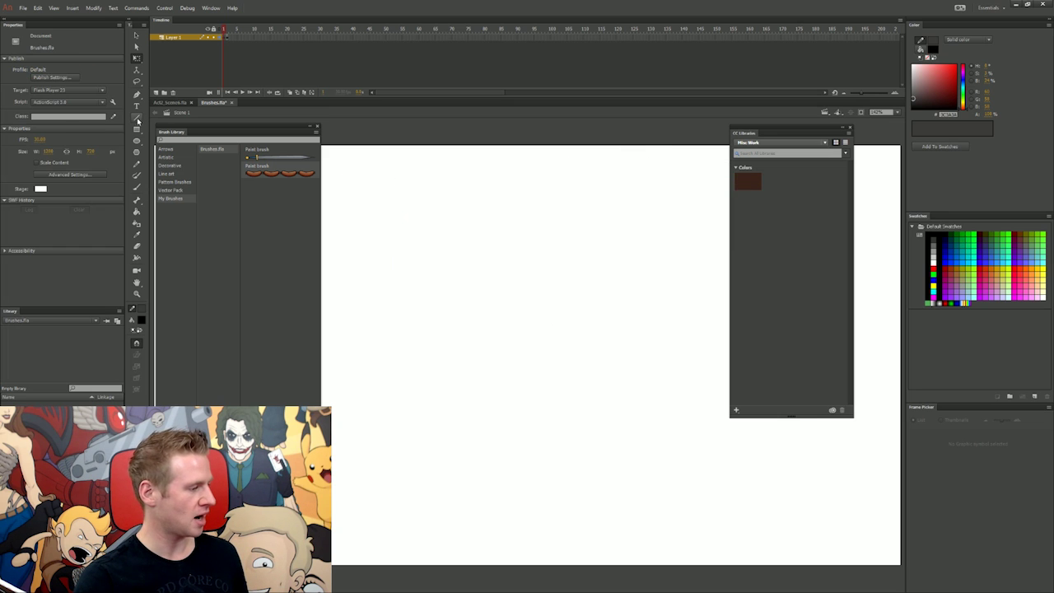
# Paint a straight row of three sausages with the sausage brush and a horizontal sword beneath it with the sword brush.
pyautogui.click(136, 118)
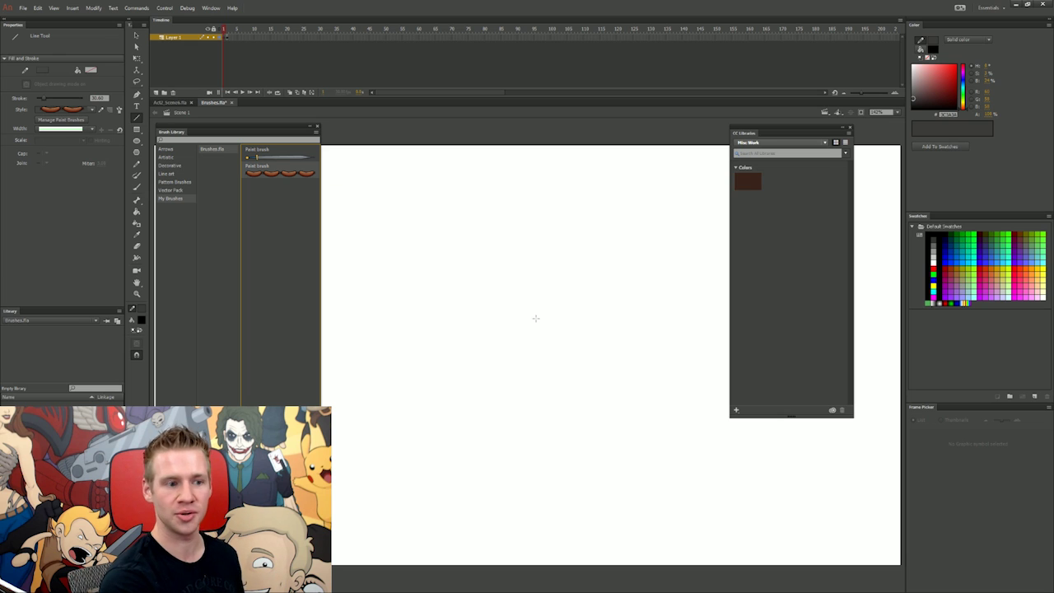
pyautogui.press('y')
pyautogui.moveTo(414, 235); pyautogui.dragTo(613, 235)
pyautogui.doubleClick(271, 156)
pyautogui.moveTo(412, 264); pyautogui.dragTo(617, 264)
pyautogui.hotkey('ctrl', 'z')
pyautogui.moveTo(409, 288); pyautogui.dragTo(553, 287)
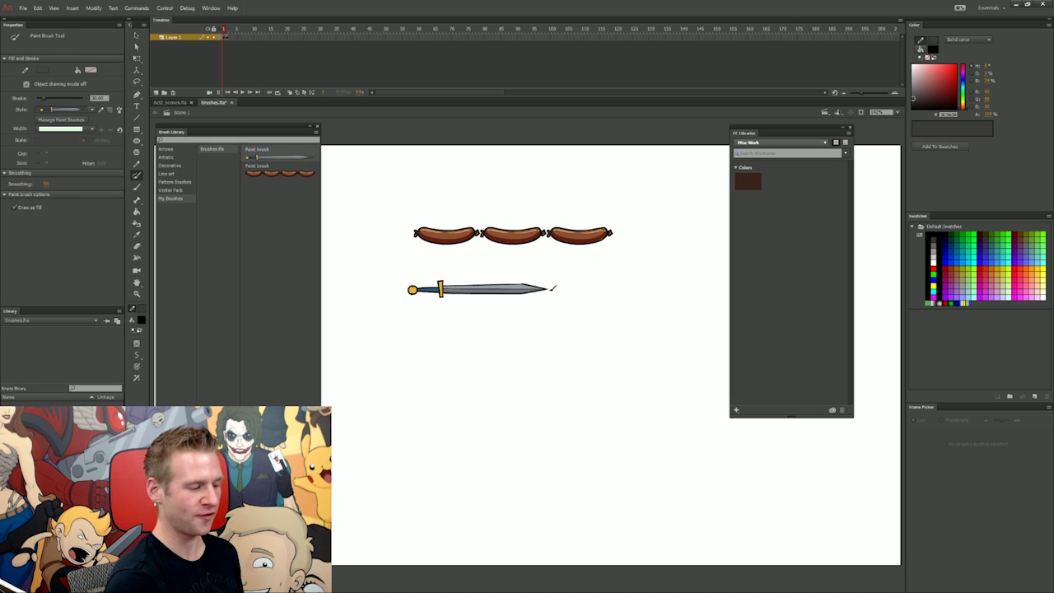
# Delete the second and third sausages from the row, keeping only the first.
pyautogui.press('v')
pyautogui.moveTo(654, 182); pyautogui.dragTo(480, 264)
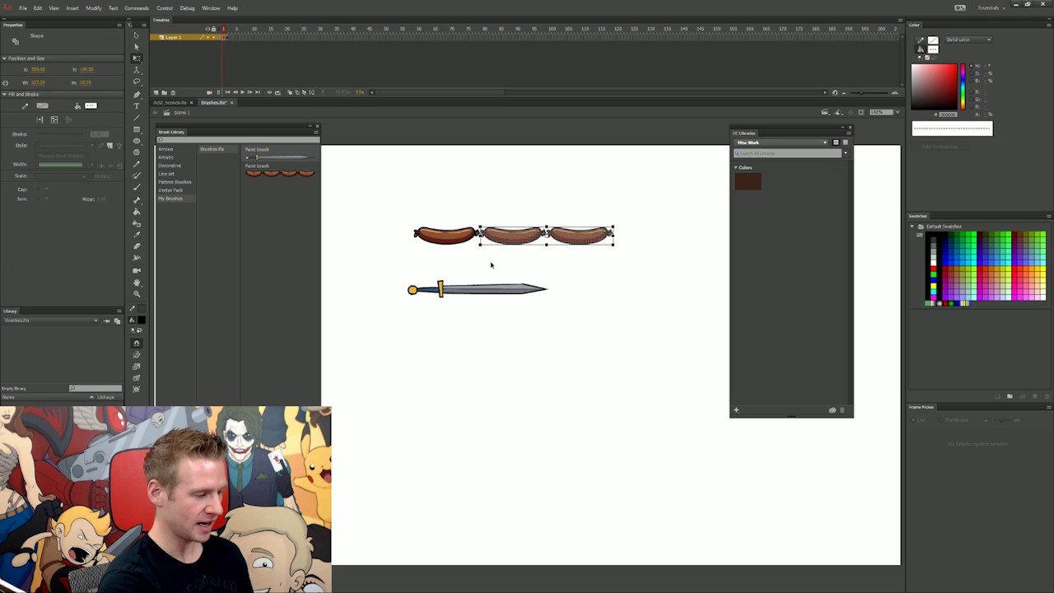
pyautogui.press('Delete')
pyautogui.press('y')
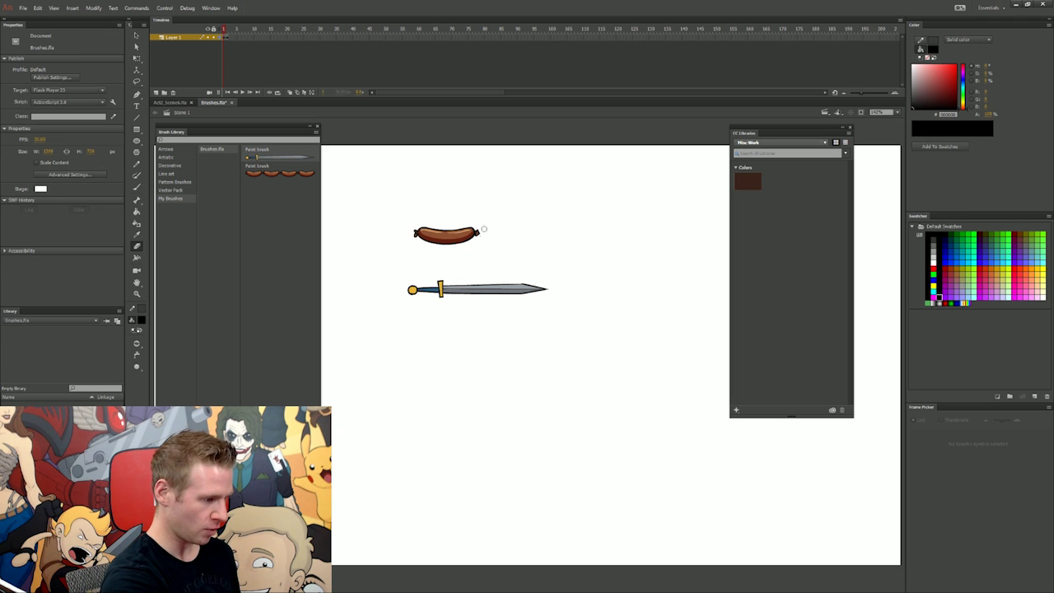
# Enlarge the remaining sausage and the sword below it with Free Transform.
pyautogui.press('q')
pyautogui.moveTo(384, 184); pyautogui.dragTo(539, 272)
pyautogui.moveTo(479, 225); pyautogui.dragTo(573, 201)
pyautogui.moveTo(595, 254); pyautogui.dragTo(375, 351)
pyautogui.moveTo(549, 298)
pyautogui.mouseDown()
pyautogui.moveTo(606, 305)
pyautogui.moveTo(580, 312)
pyautogui.mouseUp()
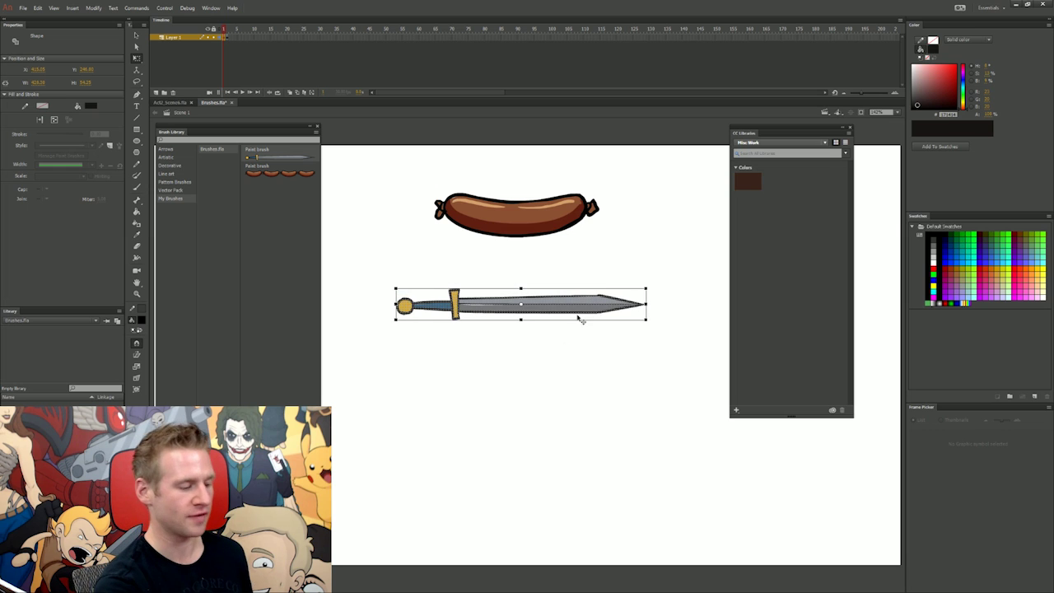
pyautogui.press('b')
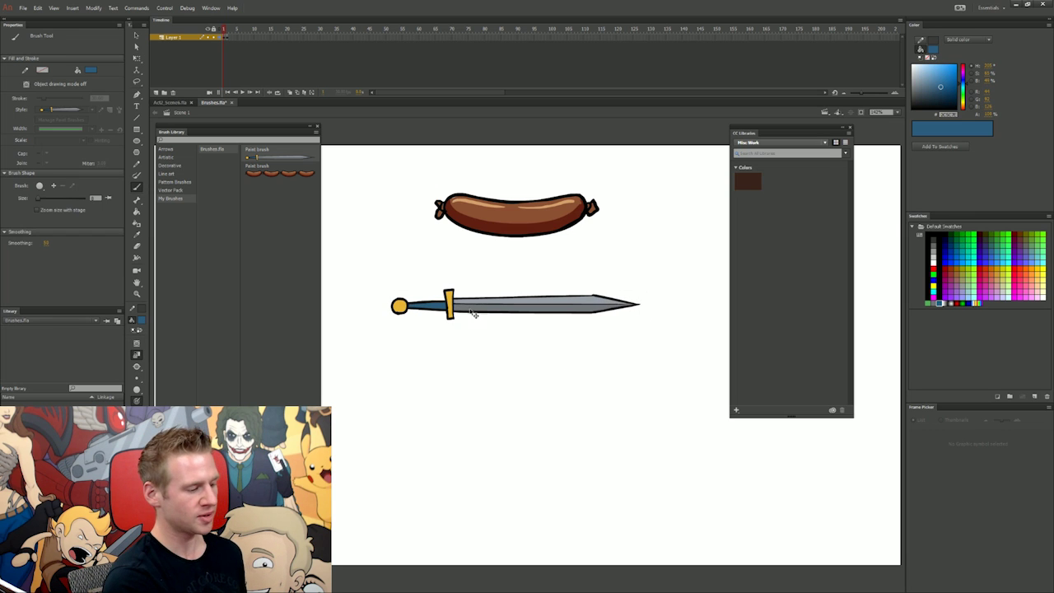
# Convert the sausage artwork to a named Movie Clip symbol and add it to the Misc Work CC library.
pyautogui.press('q')
pyautogui.moveTo(649, 158); pyautogui.dragTo(404, 258)
pyautogui.press('F8')
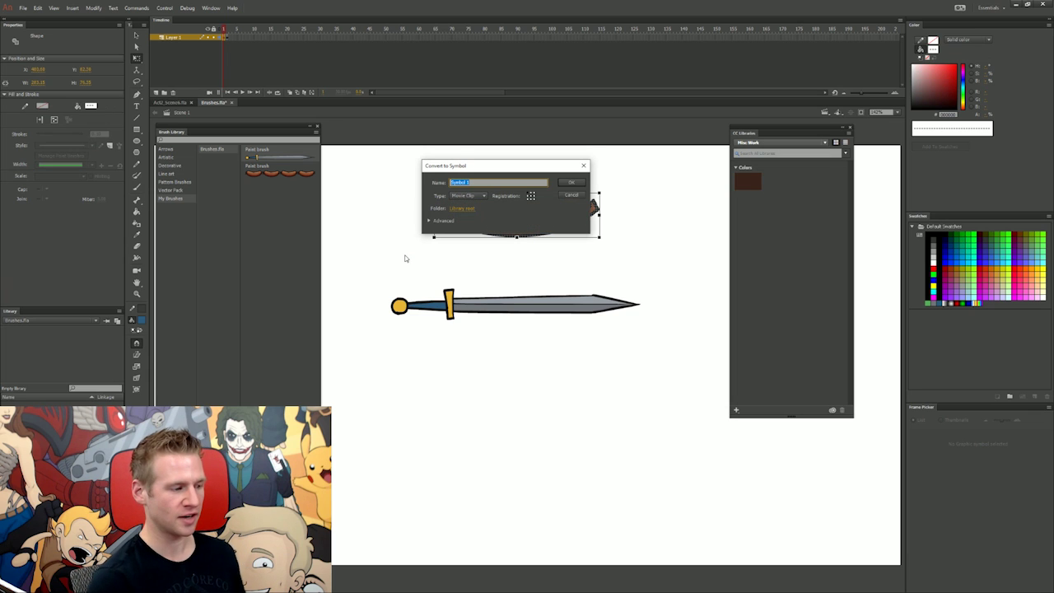
pyautogui.write('sa')
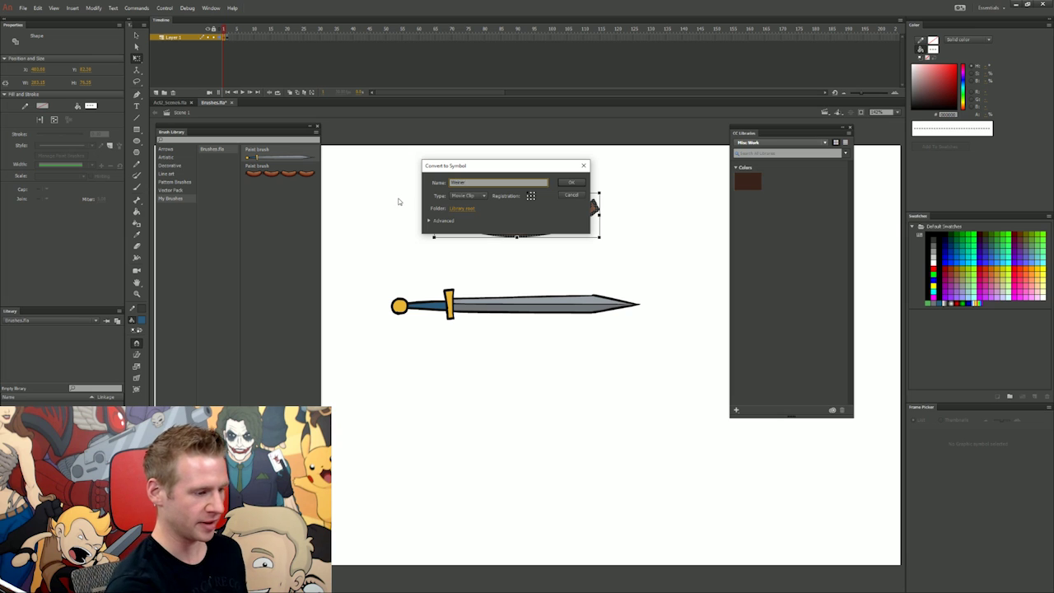
pyautogui.click(736, 410)
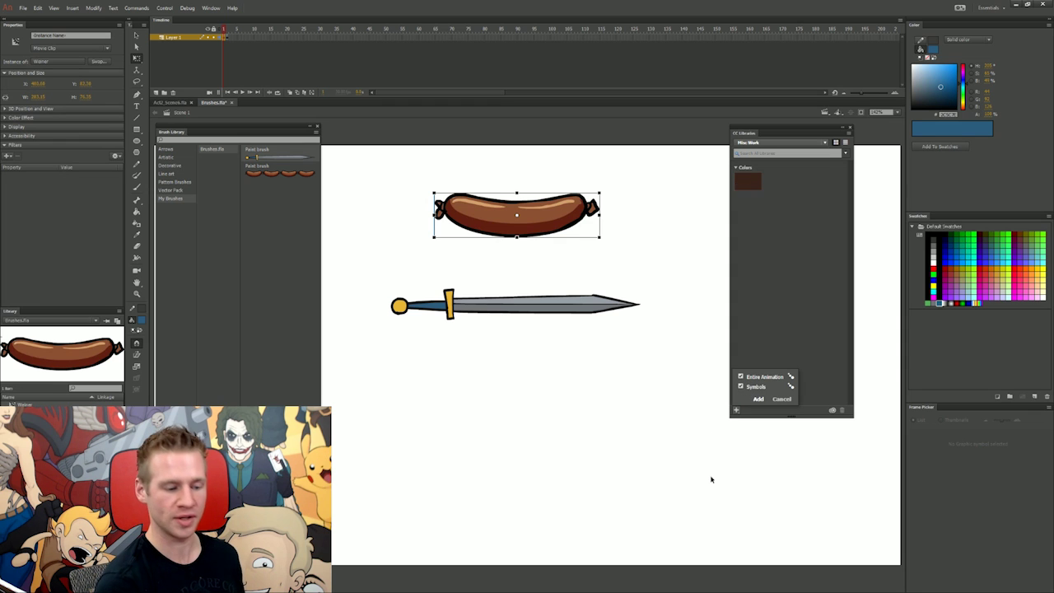
pyautogui.click(757, 400)
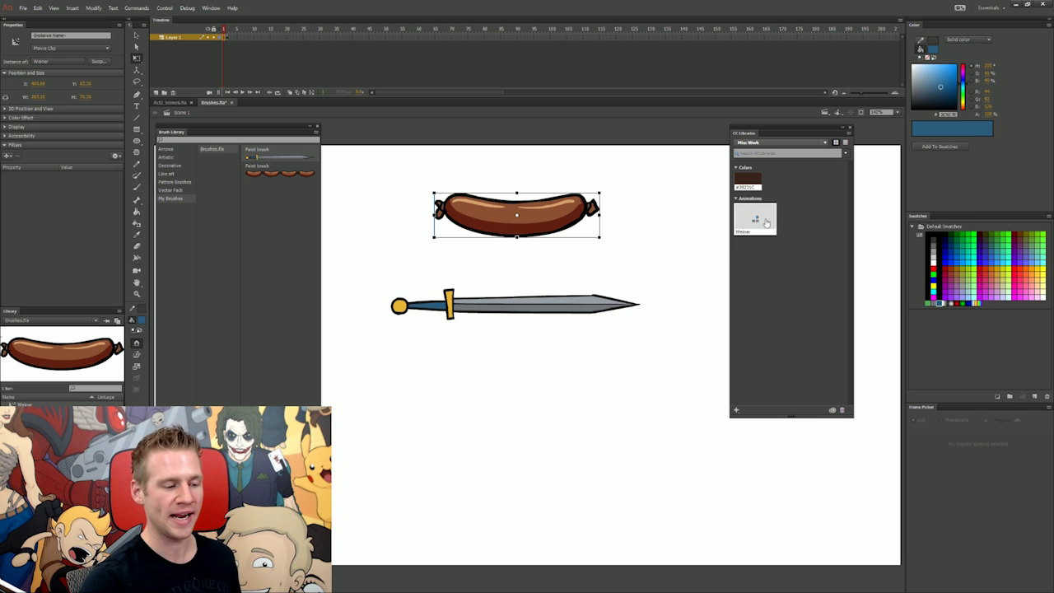
# Convert the sword artwork to a Graphic symbol named Sword and add it to the Misc Work CC library.
pyautogui.click(641, 279)
pyautogui.moveTo(690, 377); pyautogui.dragTo(352, 268)
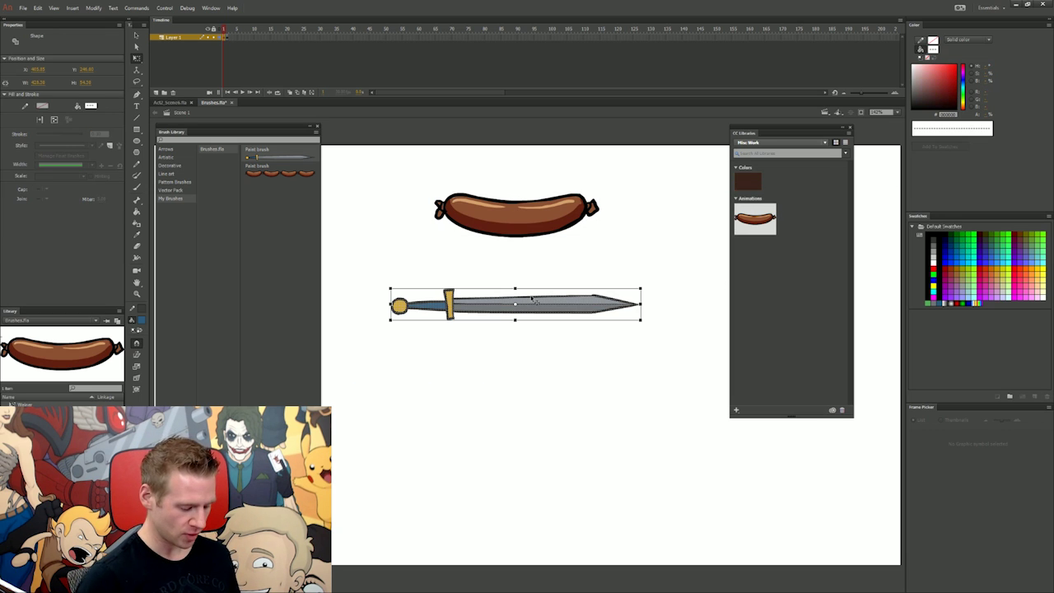
pyautogui.press('F8')
pyautogui.click(478, 195)
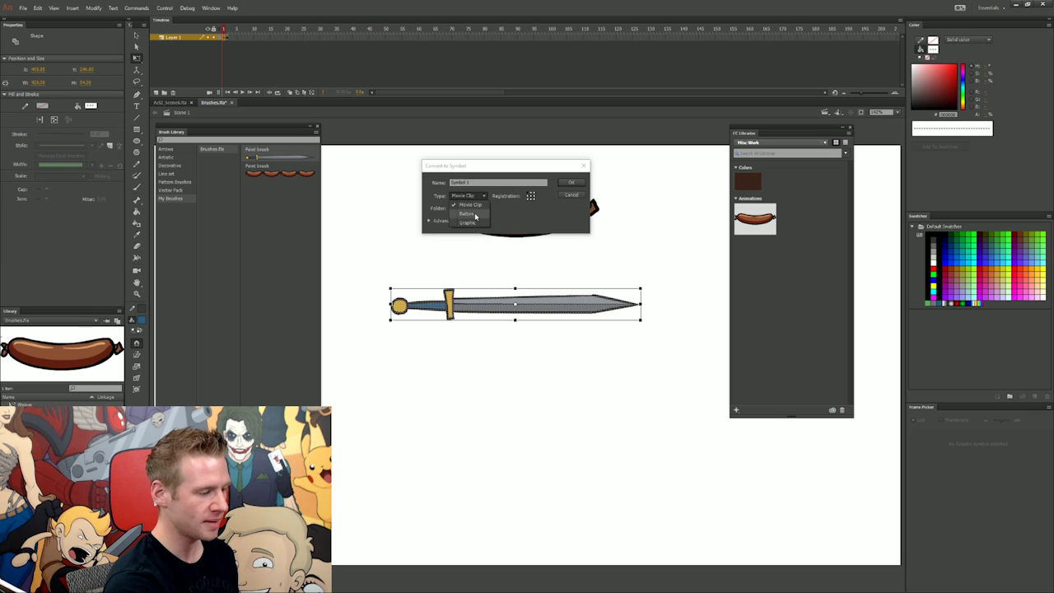
pyautogui.click(461, 213)
pyautogui.press('Return')
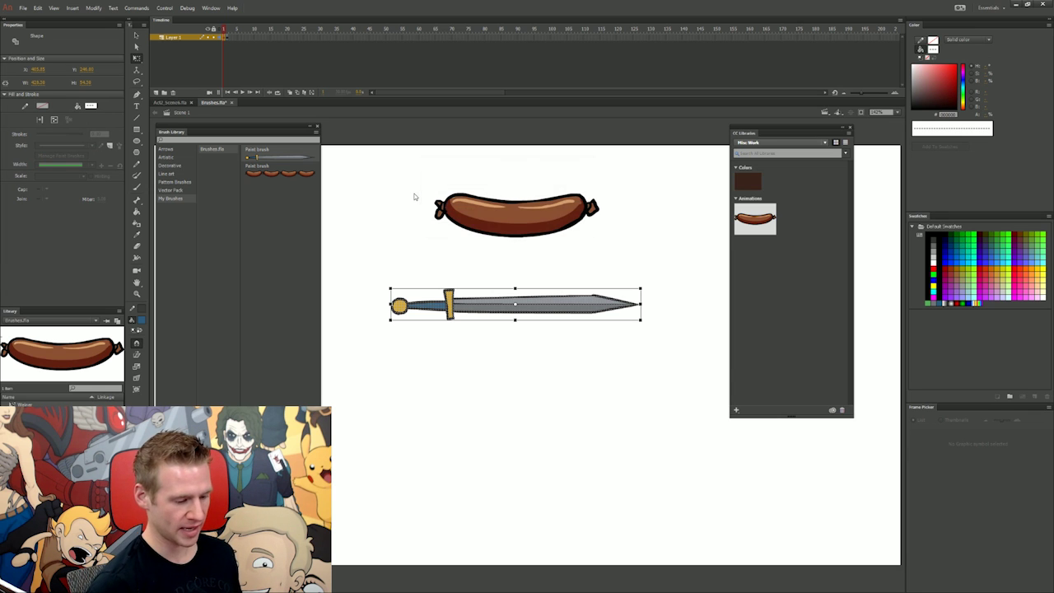
pyautogui.click(736, 409)
pyautogui.click(758, 400)
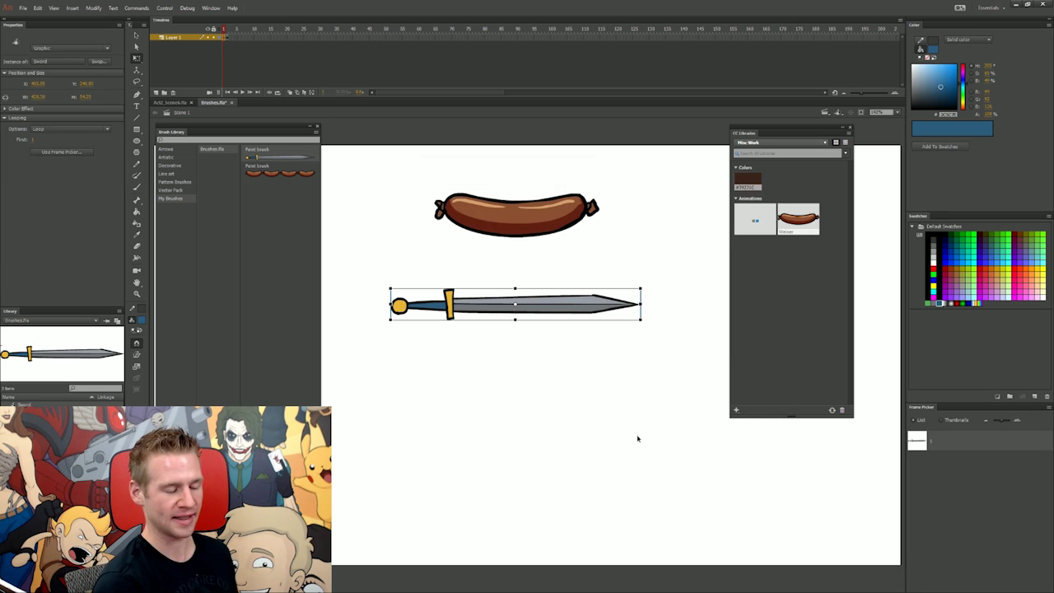
# Clear the stage and place the sword and sausage from the Misc Work library, cancelling the sausage's library conflict.
pyautogui.hotkey('ctrl', 'a')
pyautogui.press('Delete')
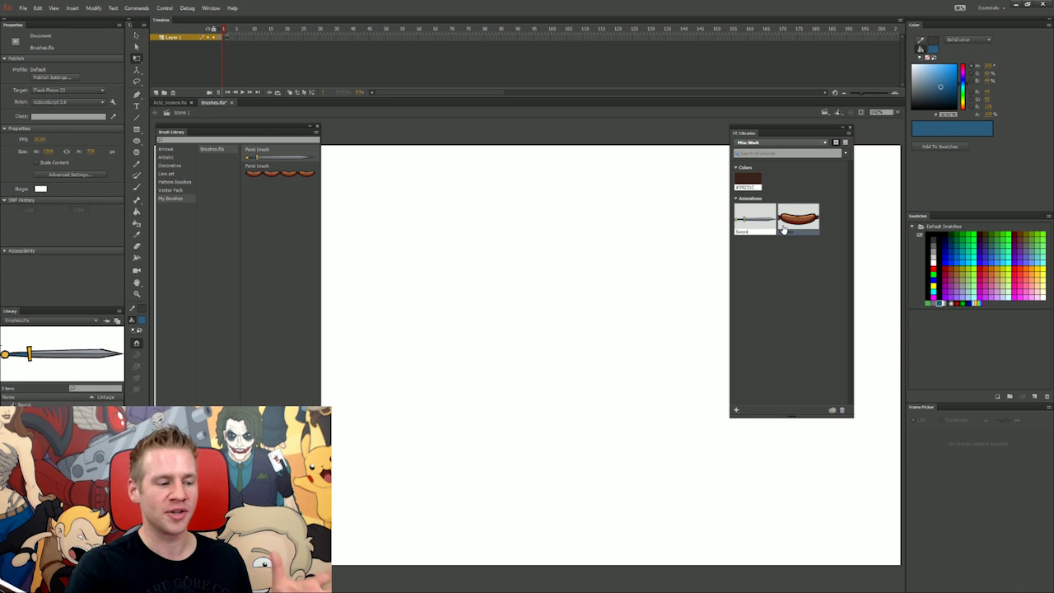
pyautogui.moveTo(754, 221); pyautogui.dragTo(557, 198)
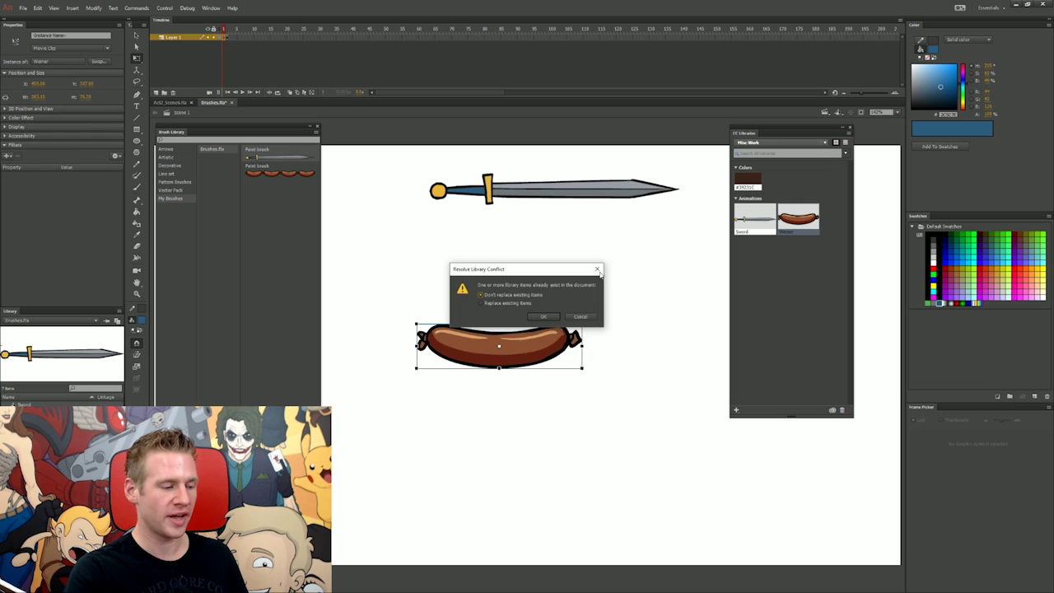
pyautogui.click(597, 269)
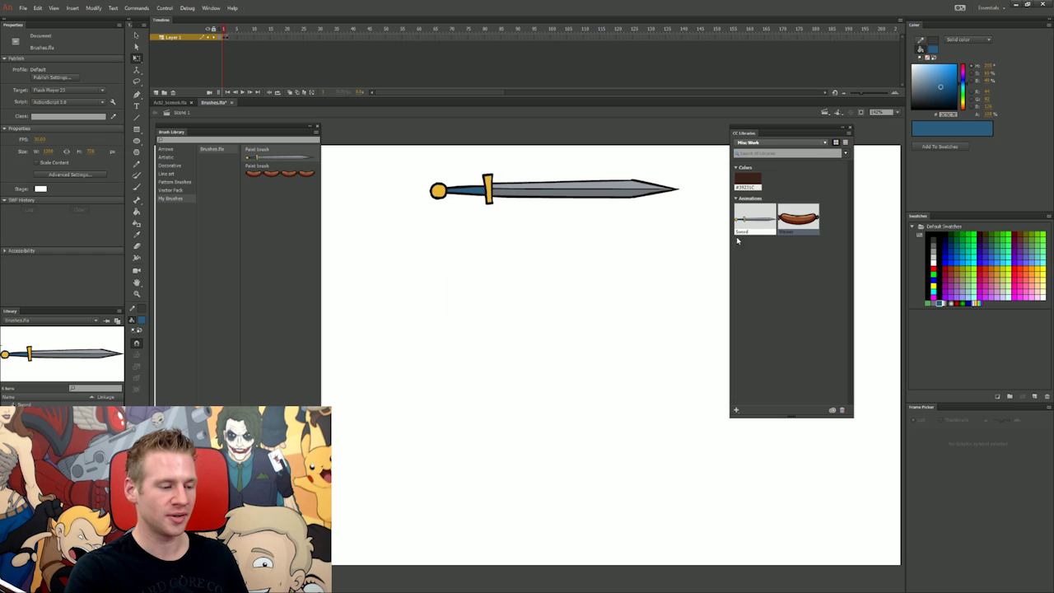
# Place the sword and the sausage from the Misc Work library again, keeping existing items when a conflict arises.
pyautogui.moveTo(753, 220); pyautogui.dragTo(516, 336)
pyautogui.press('Return')
pyautogui.moveTo(797, 218); pyautogui.dragTo(580, 285)
pyautogui.press('Return')
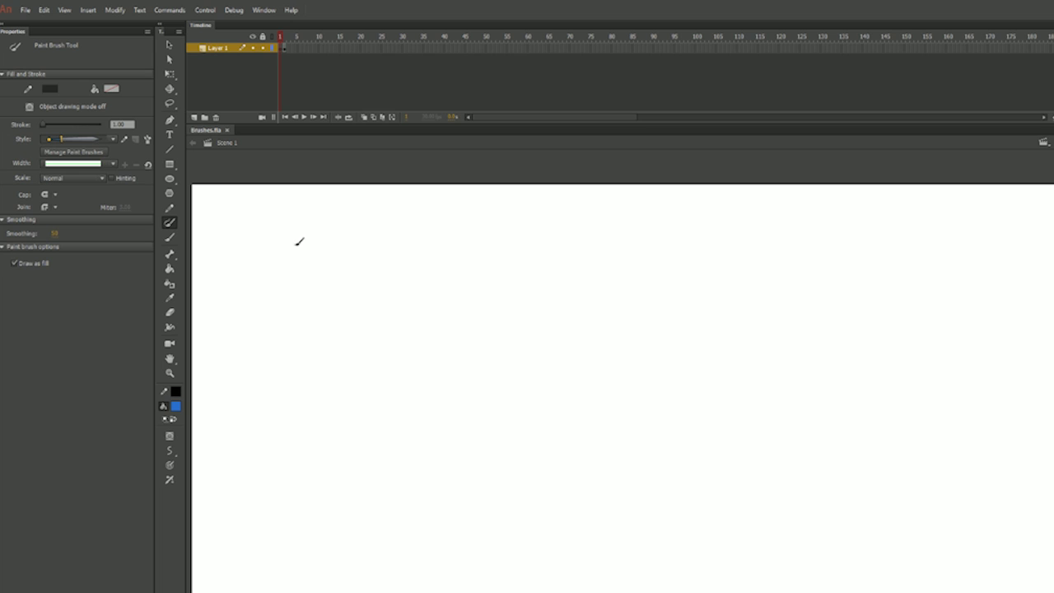
# Raise the stroke size to about 53 and paint two horizontal swords, the upper with Draw as fill on and the lower with it off.
pyautogui.moveTo(265, 234); pyautogui.dragTo(393, 249)
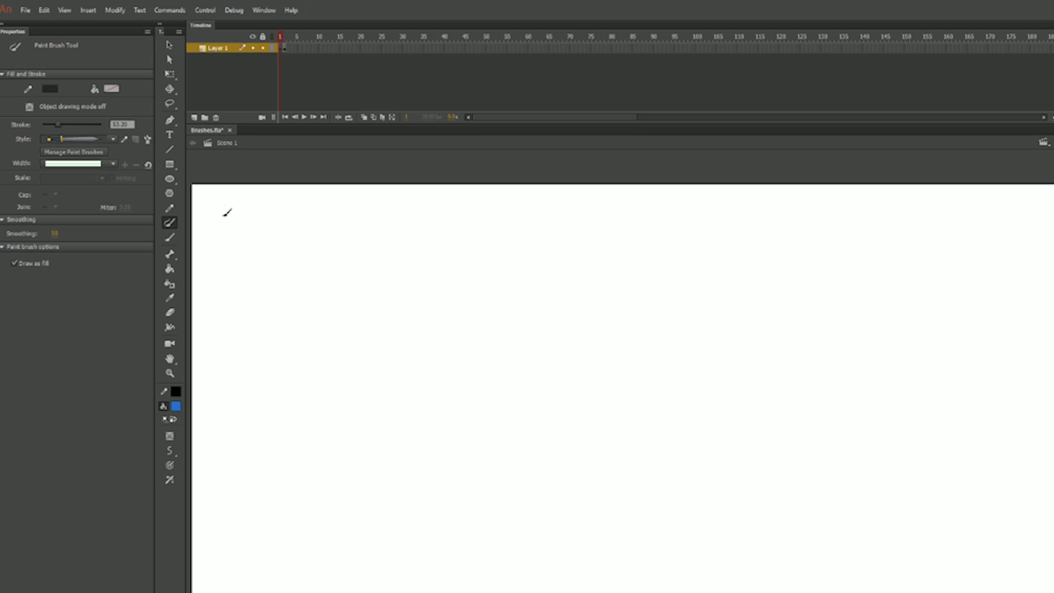
pyautogui.moveTo(258, 229); pyautogui.dragTo(454, 229)
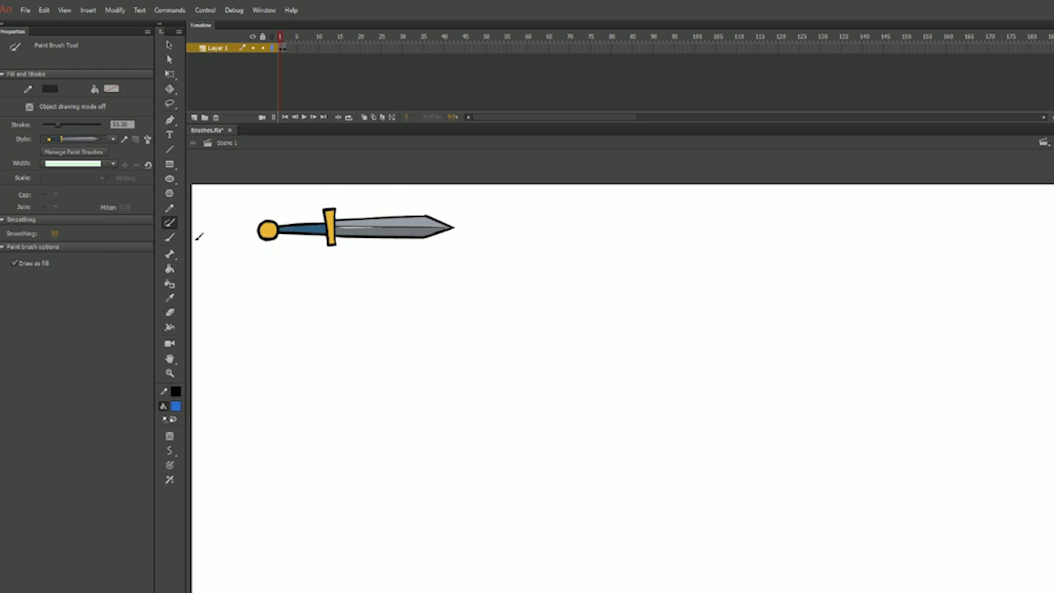
pyautogui.click(17, 264)
pyautogui.moveTo(267, 293); pyautogui.dragTo(451, 298)
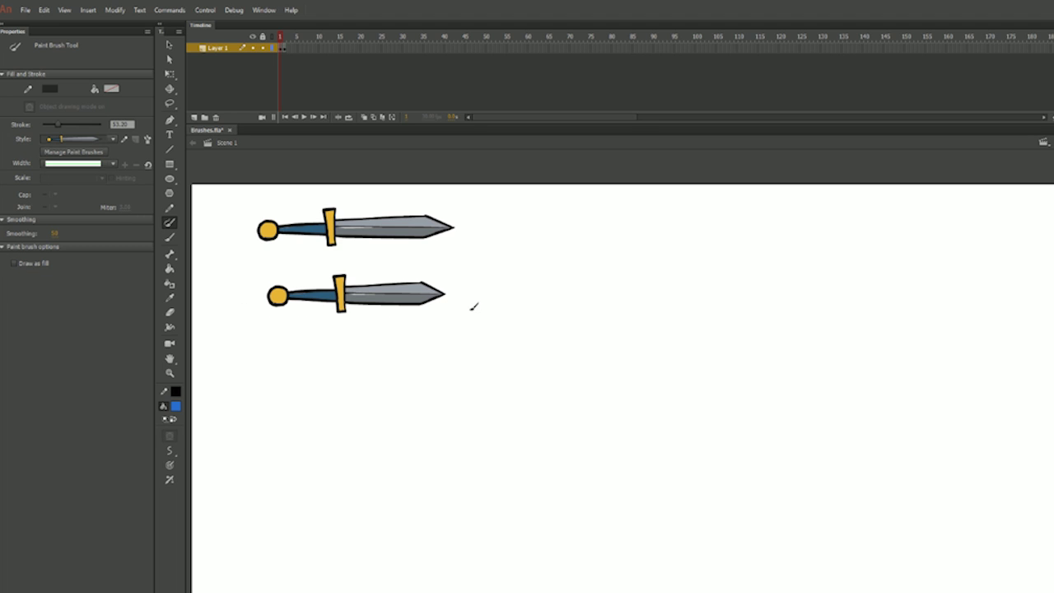
# Select the lower sword stroke and add only its brush, without the entire animation, to the Misc Work CC library.
pyautogui.press('v')
pyautogui.click(395, 298)
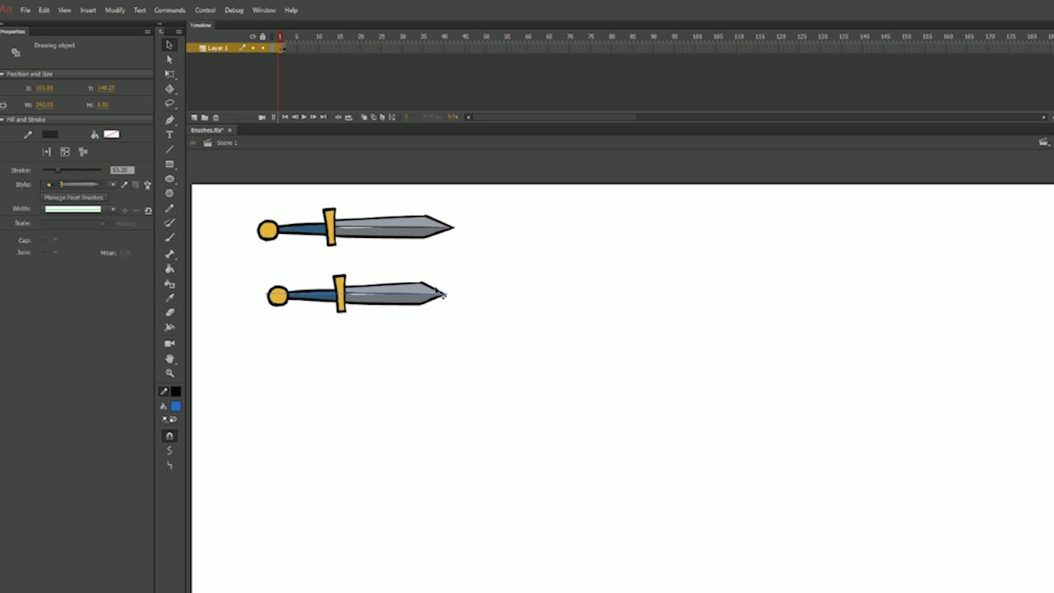
pyautogui.click(265, 12)
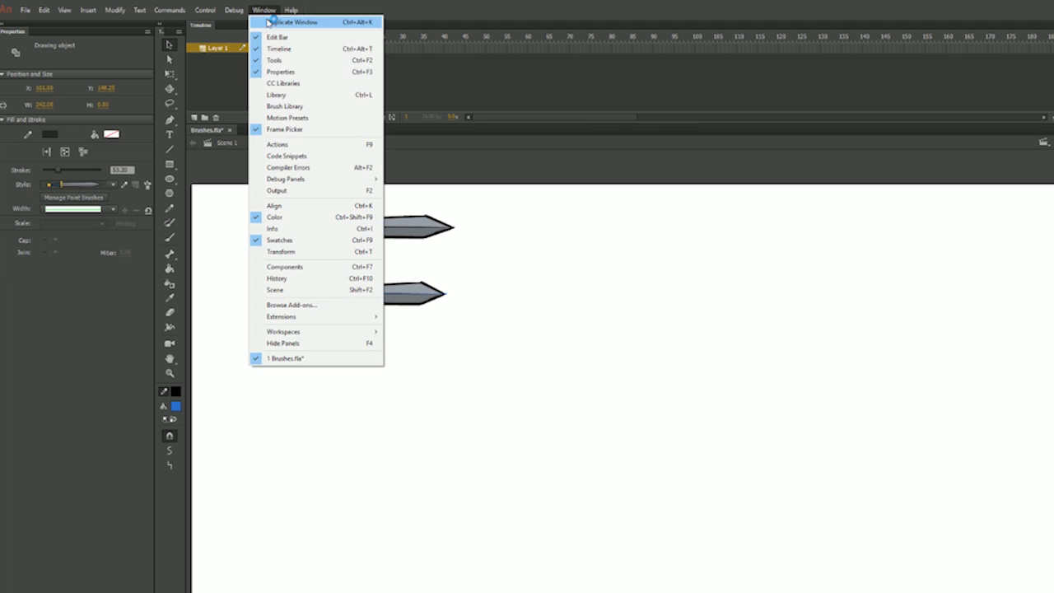
pyautogui.click(293, 84)
pyautogui.click(592, 186)
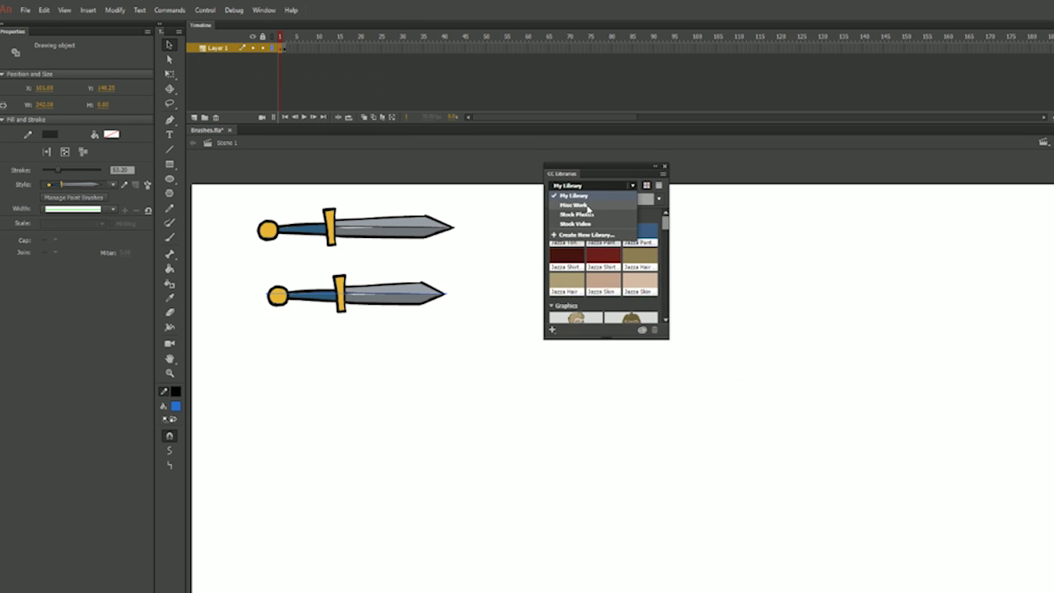
pyautogui.click(588, 206)
pyautogui.moveTo(623, 337); pyautogui.dragTo(650, 512)
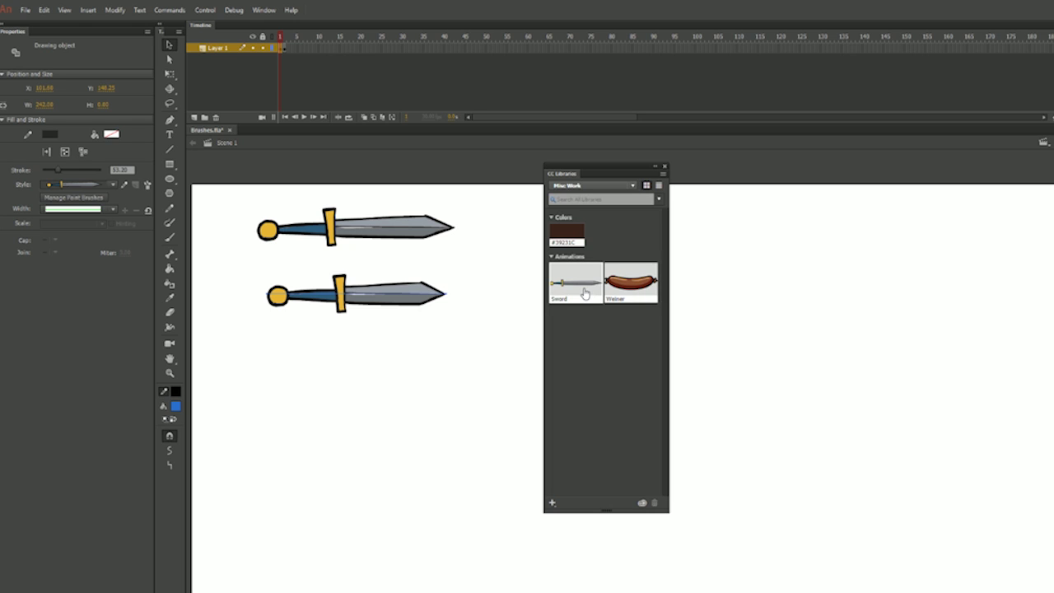
pyautogui.click(552, 503)
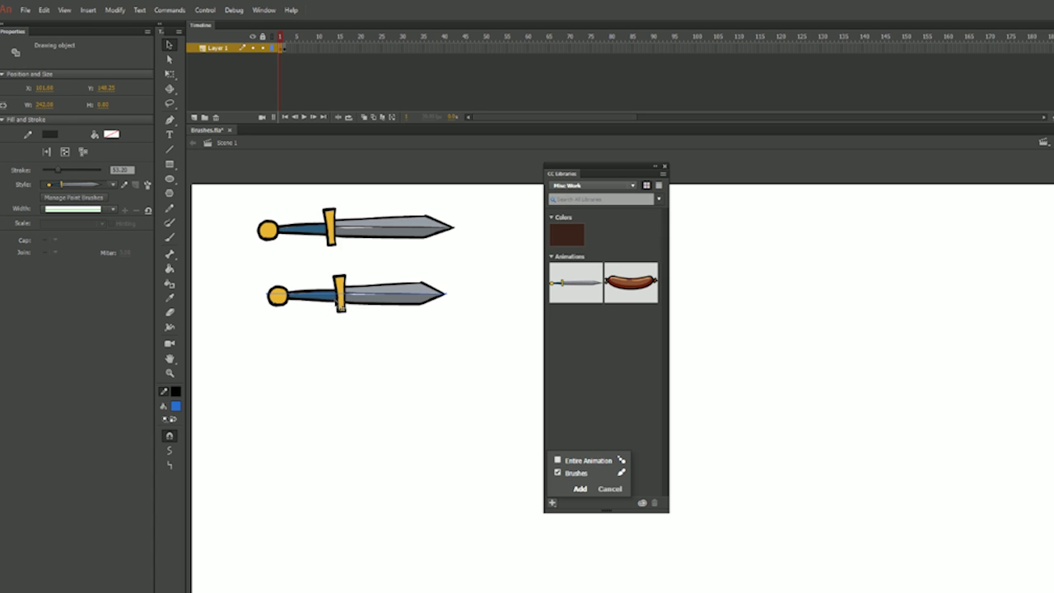
pyautogui.click(579, 489)
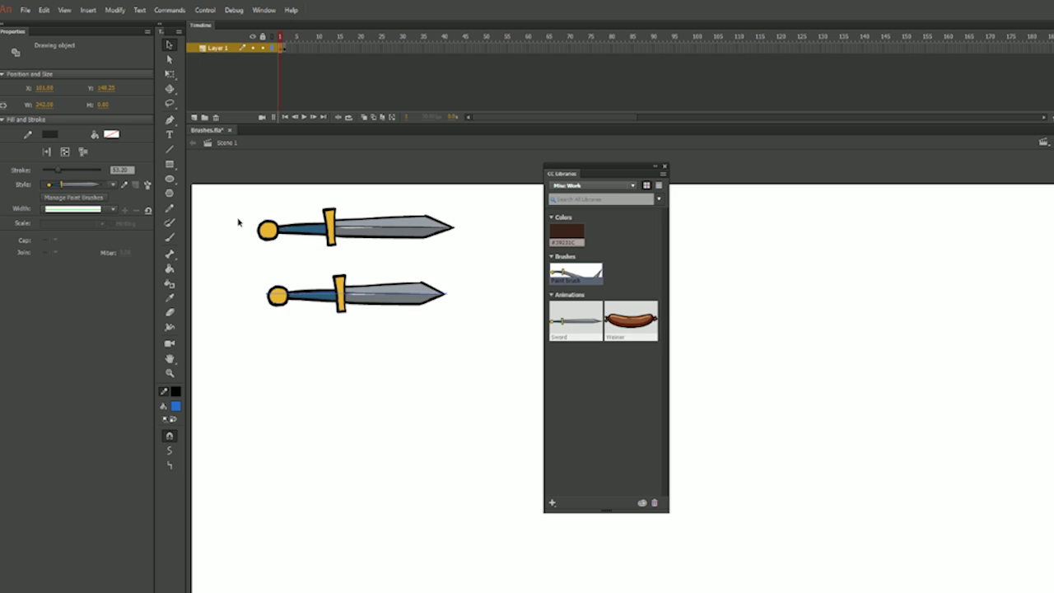
# Compare which items the CC library offers to add for the upper fill sword and for the lower stroke sword.
pyautogui.click(489, 183)
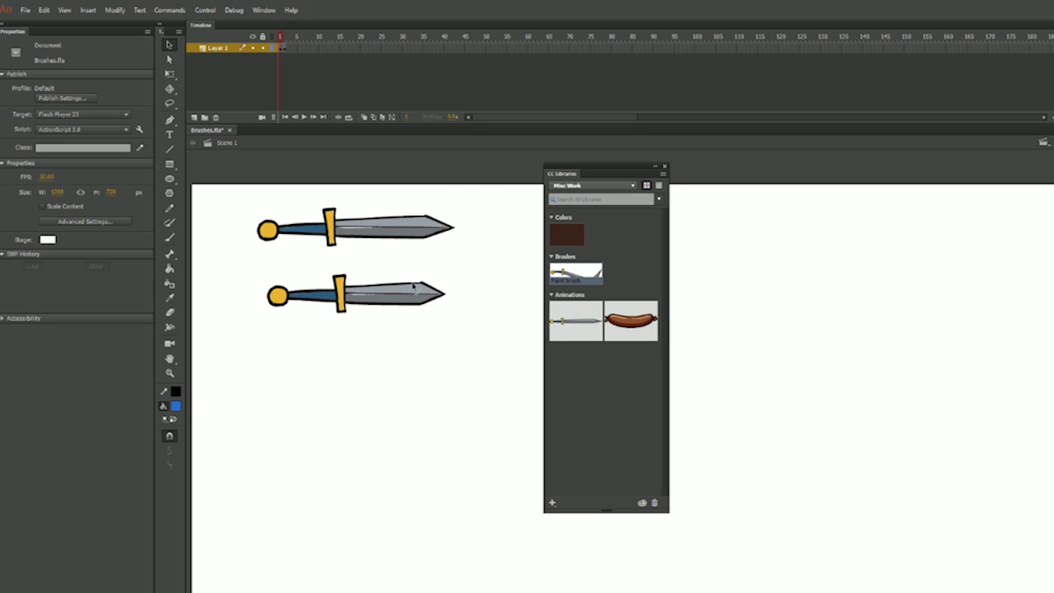
pyautogui.moveTo(488, 176); pyautogui.dragTo(254, 256)
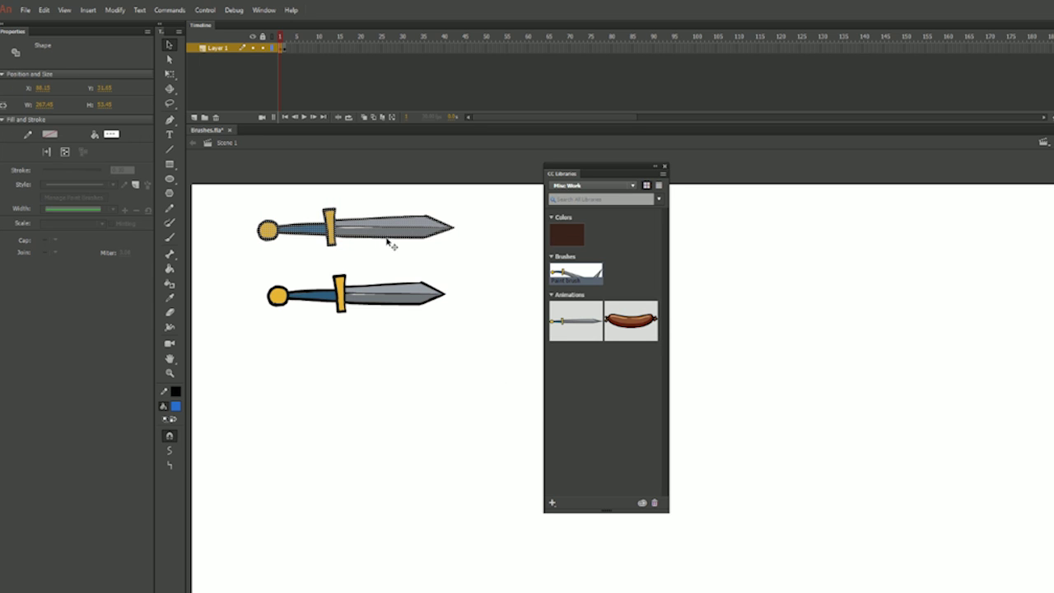
pyautogui.click(551, 503)
pyautogui.click(568, 475)
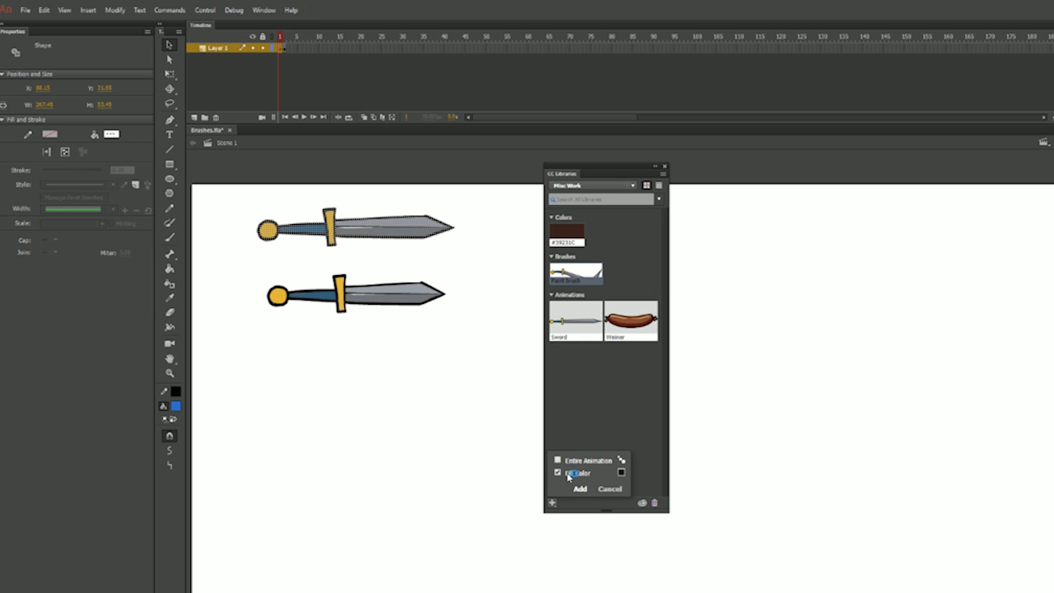
pyautogui.click(419, 301)
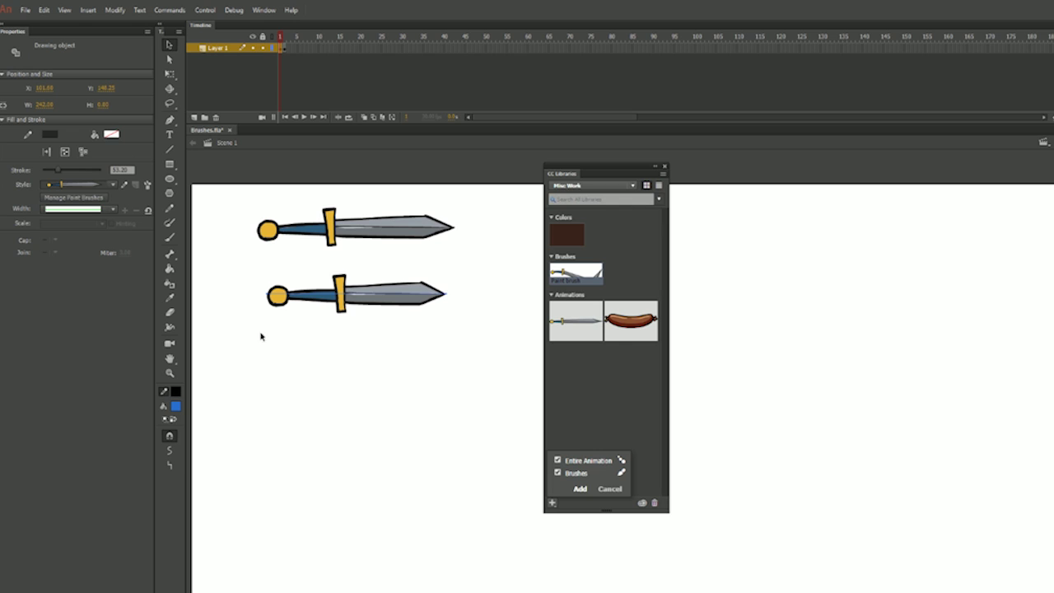
# Delete both swords from the stage.
pyautogui.click(306, 372)
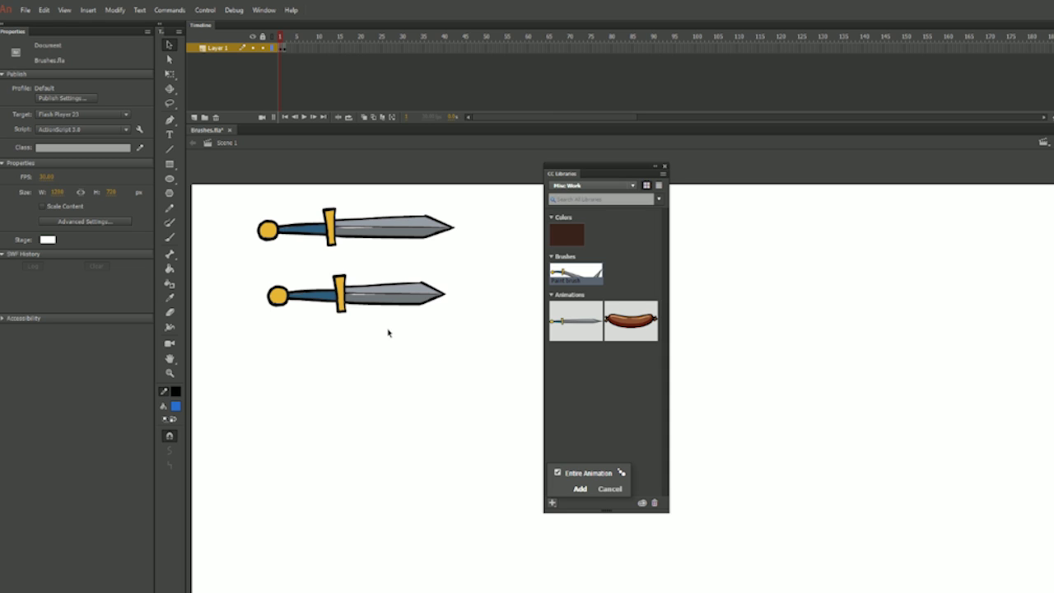
pyautogui.moveTo(225, 170)
pyautogui.mouseDown()
pyautogui.moveTo(285, 231)
pyautogui.moveTo(488, 375)
pyautogui.mouseUp()
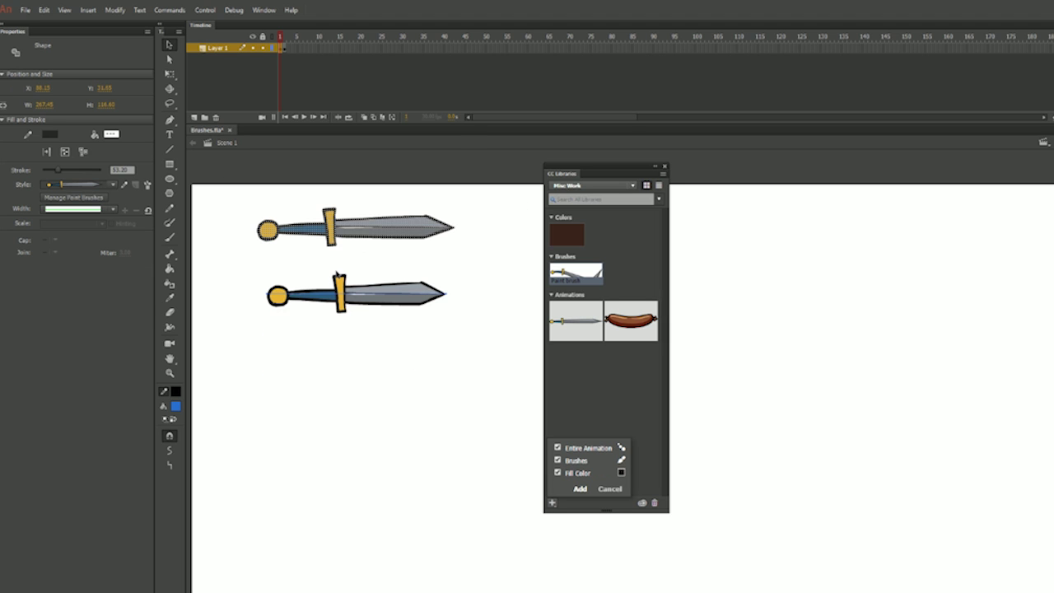
pyautogui.press('Delete')
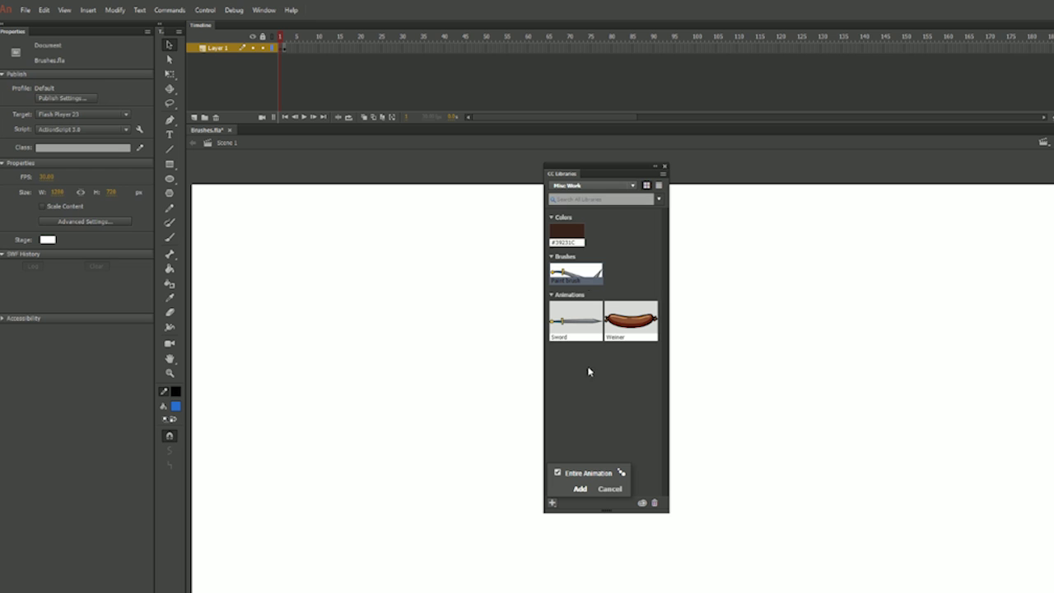